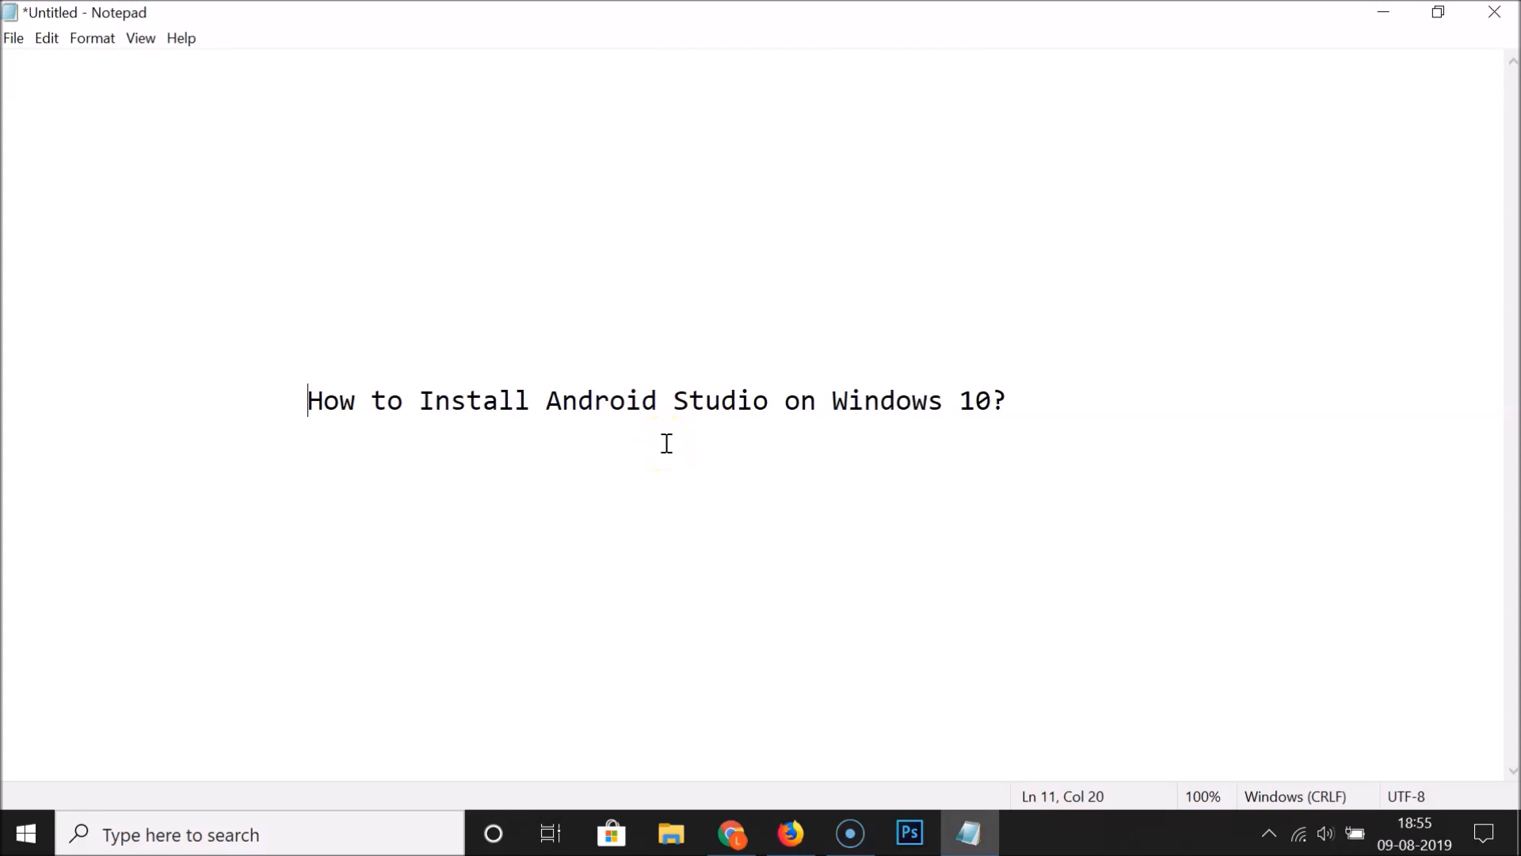
# - Switch to Google Chrome, load google.com and search for "java jdk"
pyautogui.click(731, 834)
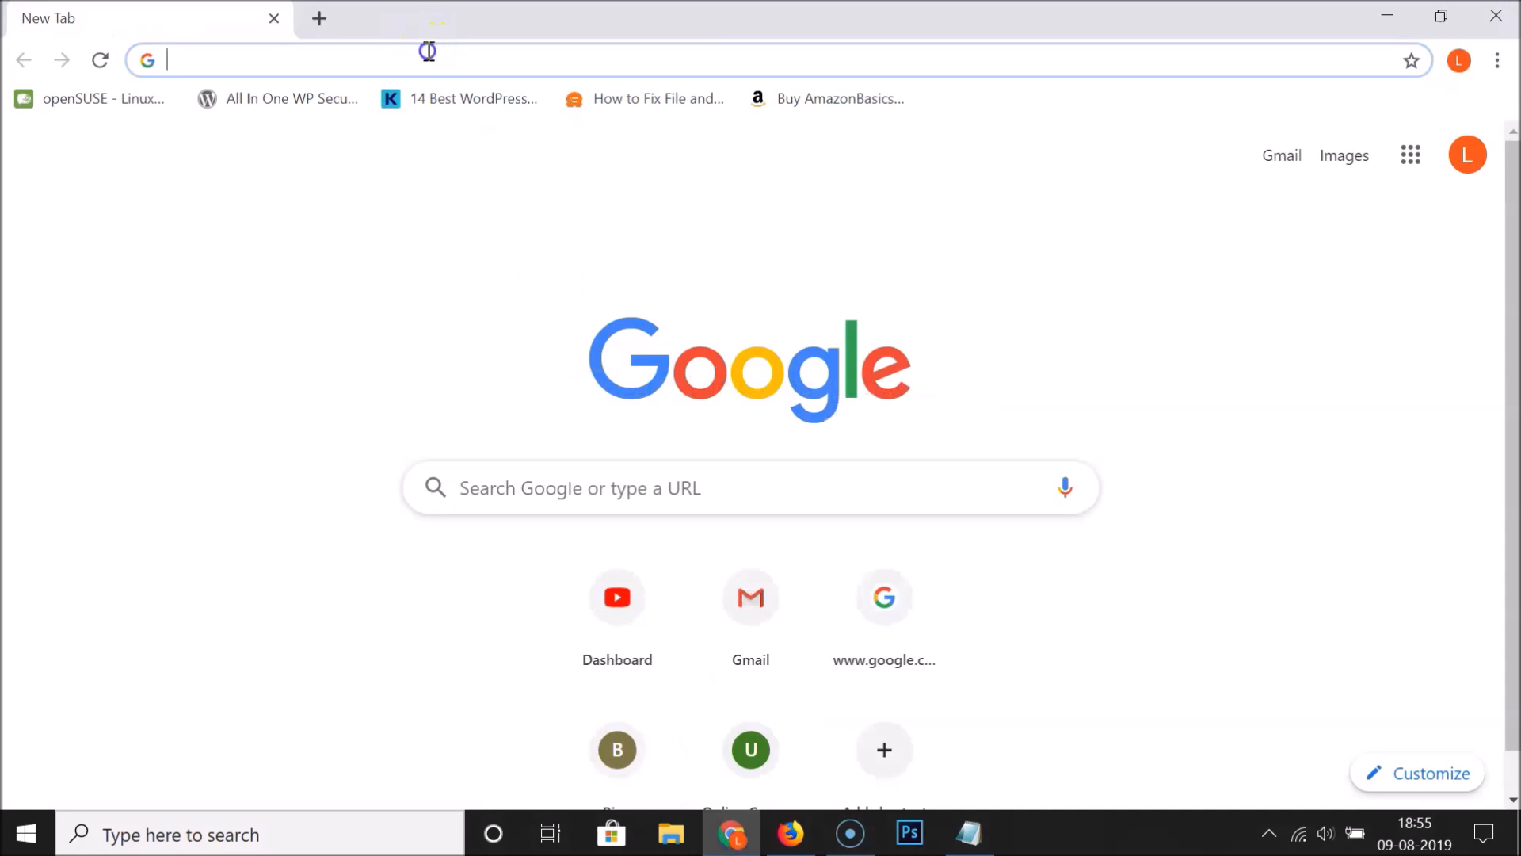
pyautogui.write('google')
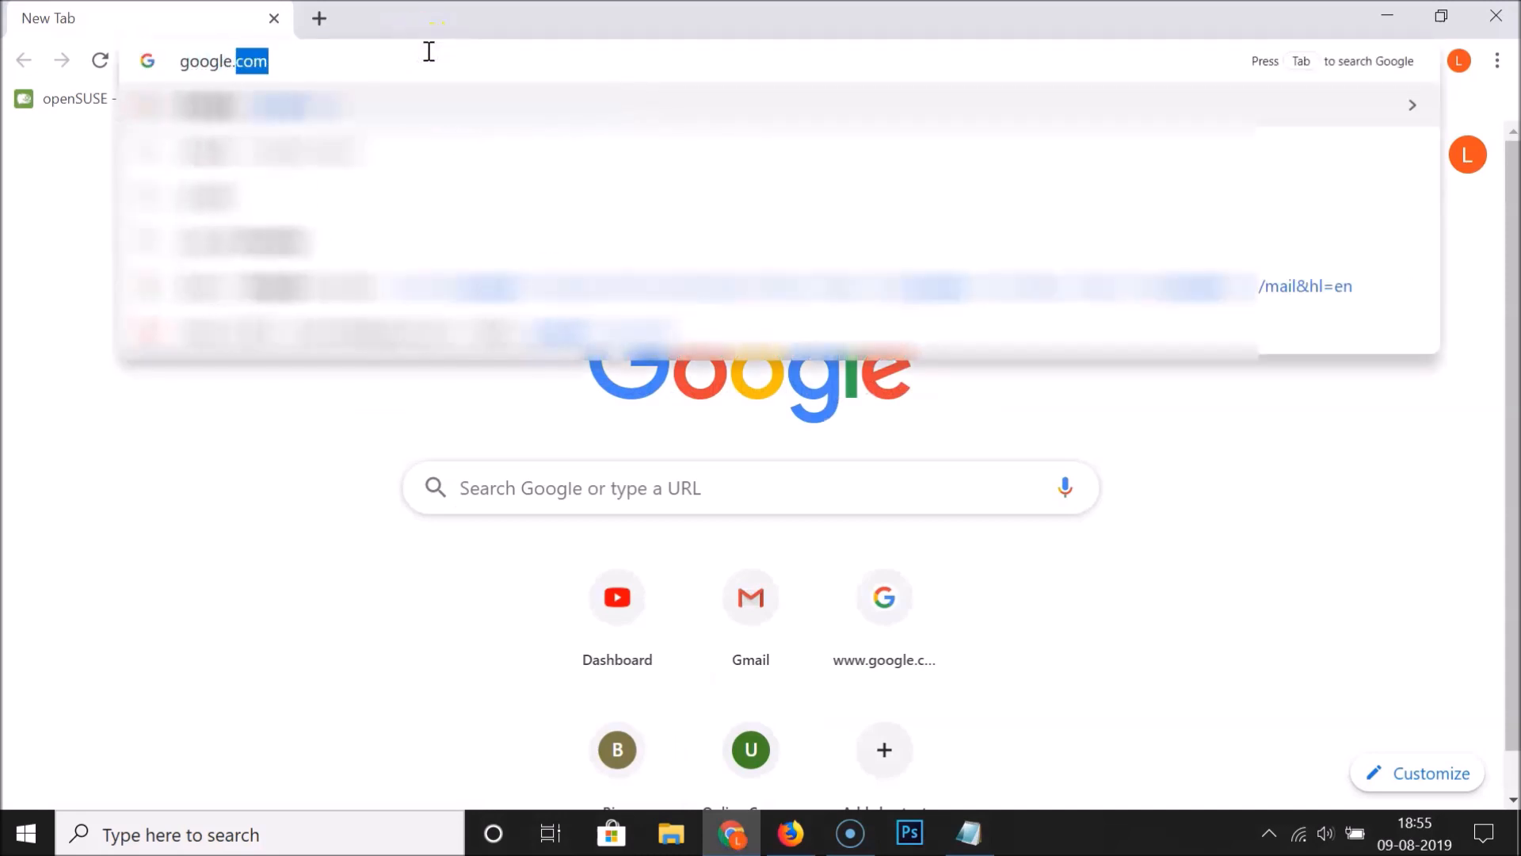
pyautogui.write('.co')
pyautogui.press('Return')
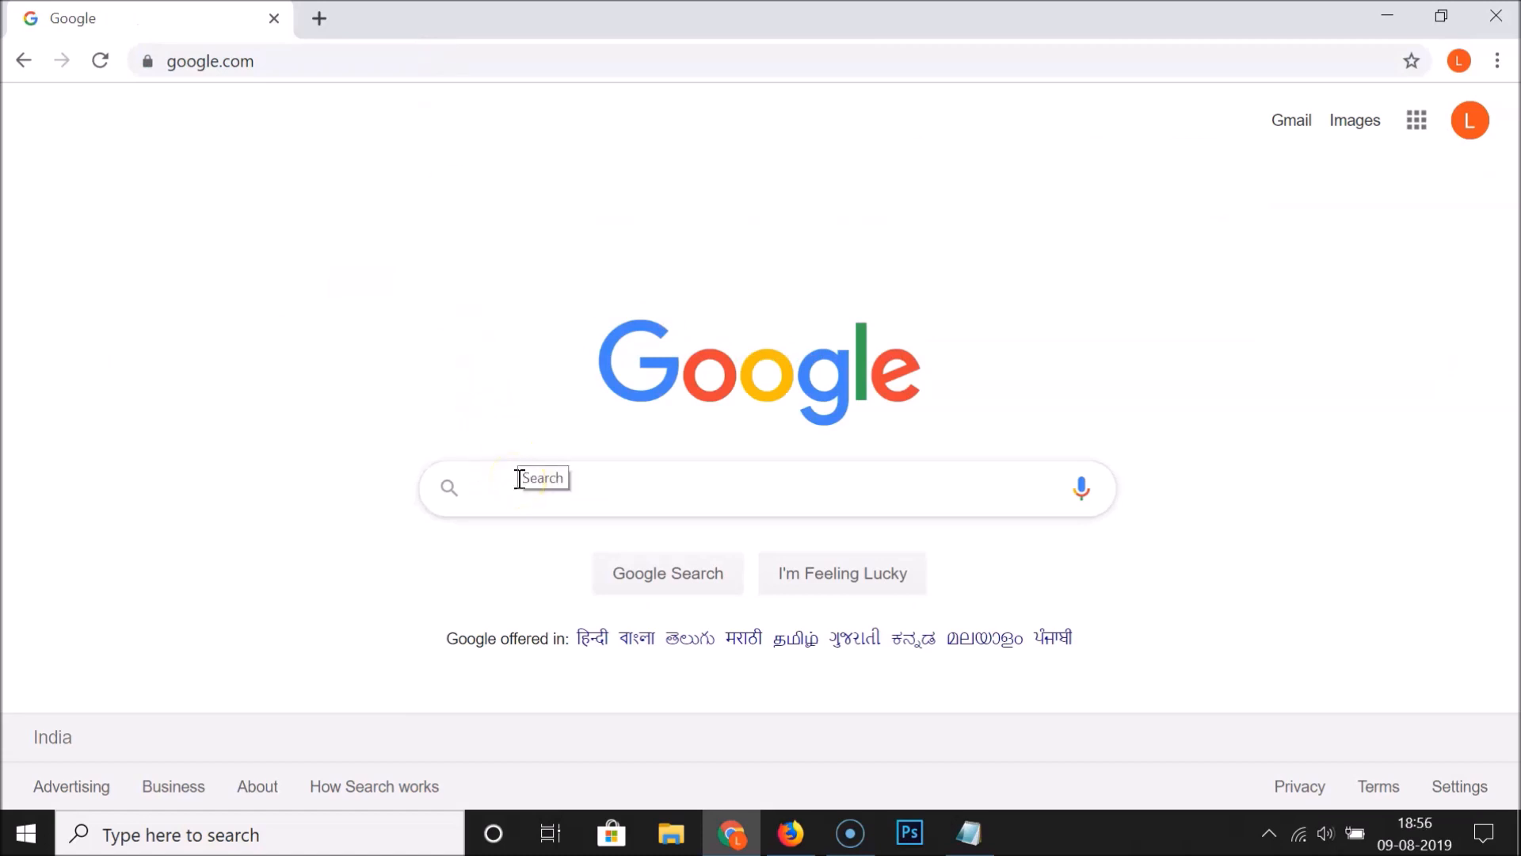
pyautogui.write('java j')
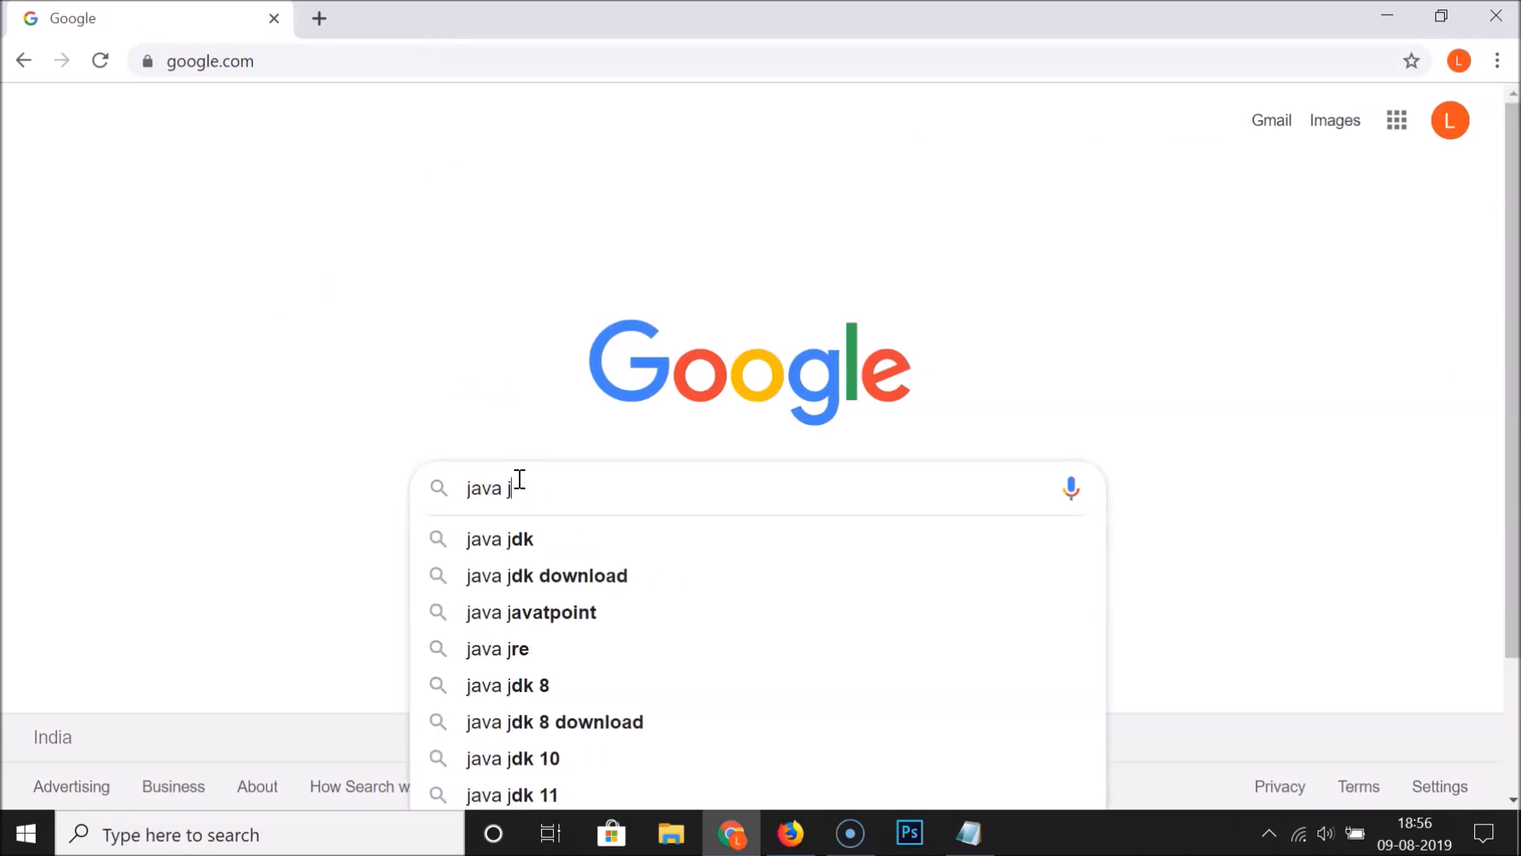
pyautogui.write('dk')
pyautogui.press('Return')
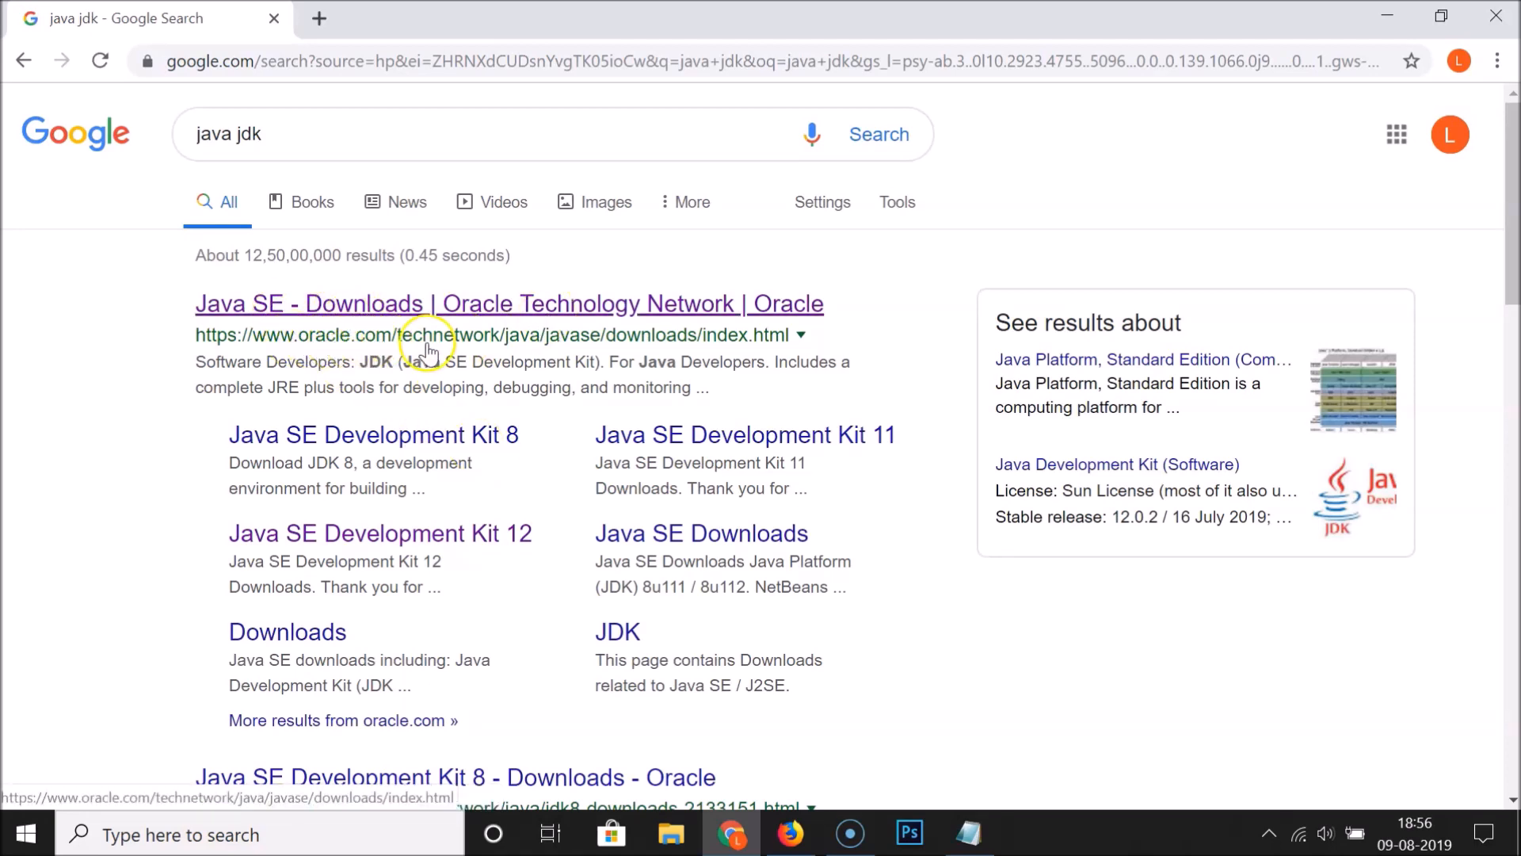
# - Open Oracle's Java SE Downloads result, go to the JDK 12 downloads and accept the license agreement for Java SE Development Kit 12.0.2
pyautogui.click(469, 303)
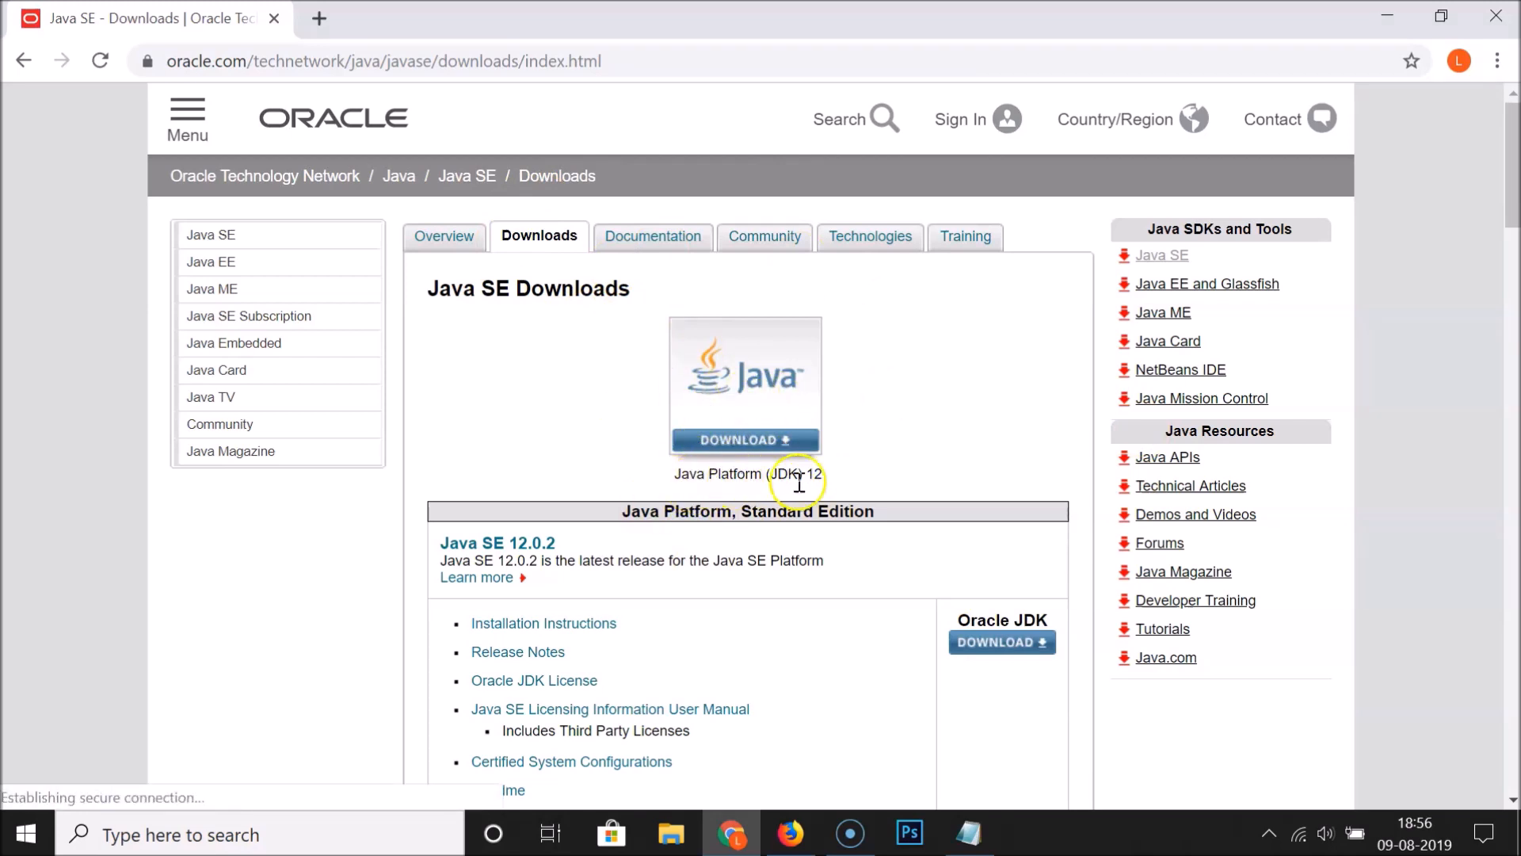
pyautogui.click(753, 388)
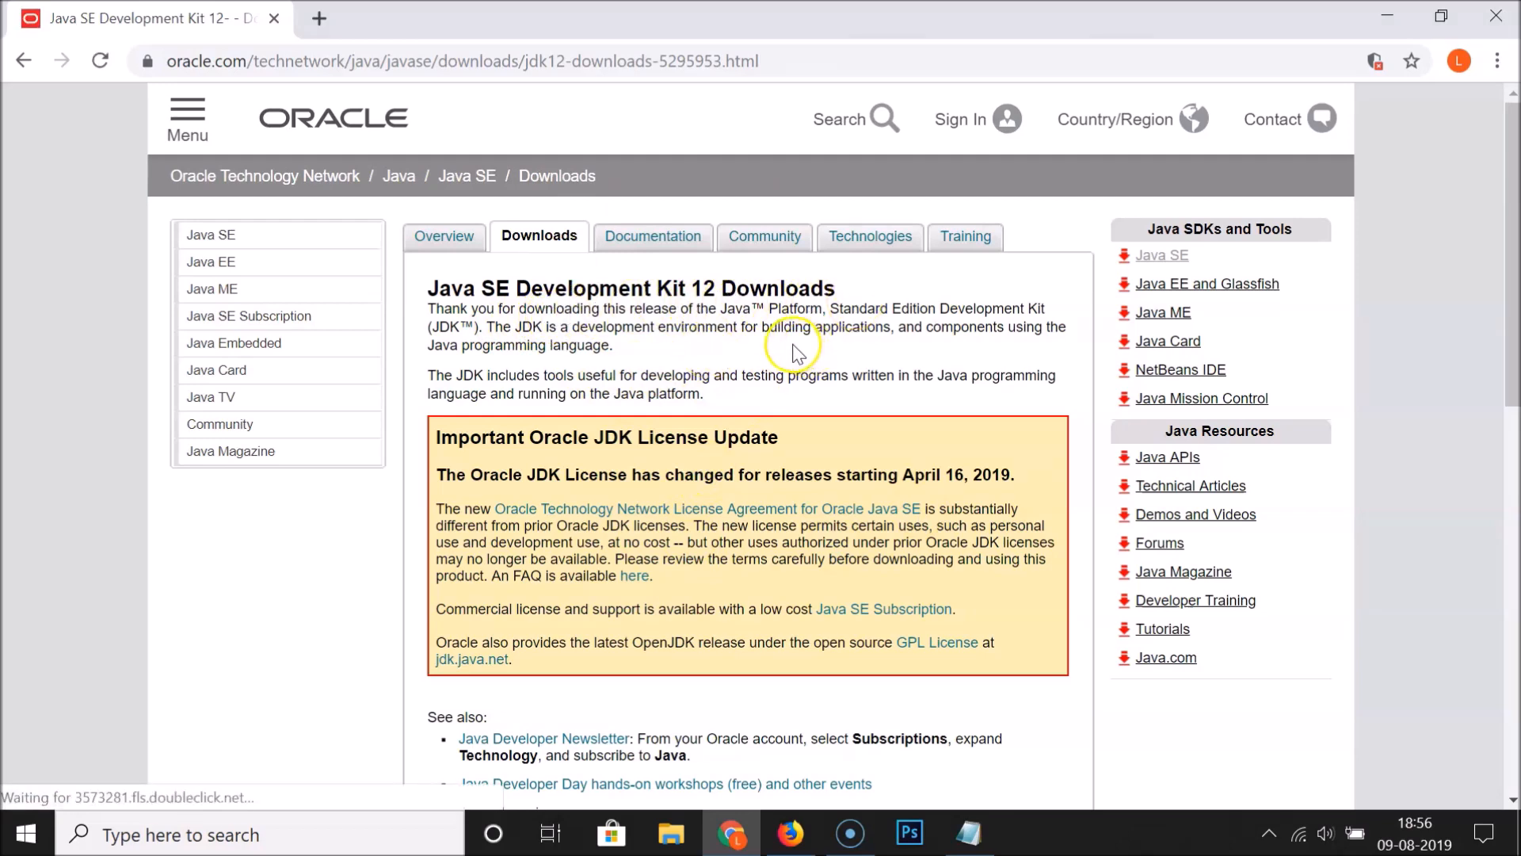
pyautogui.scroll(-7, 795, 351)
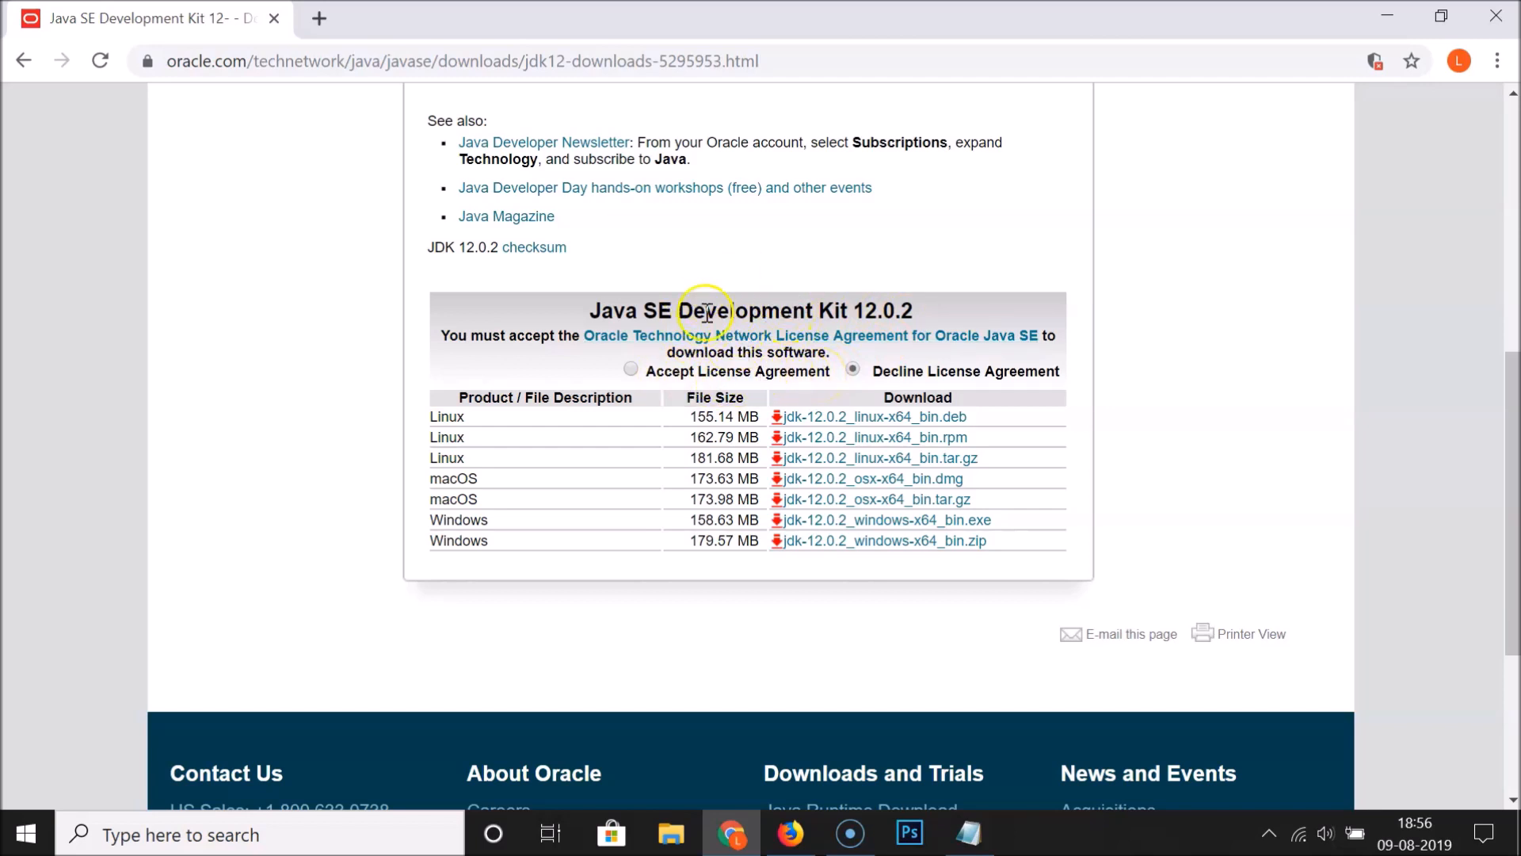
pyautogui.click(631, 371)
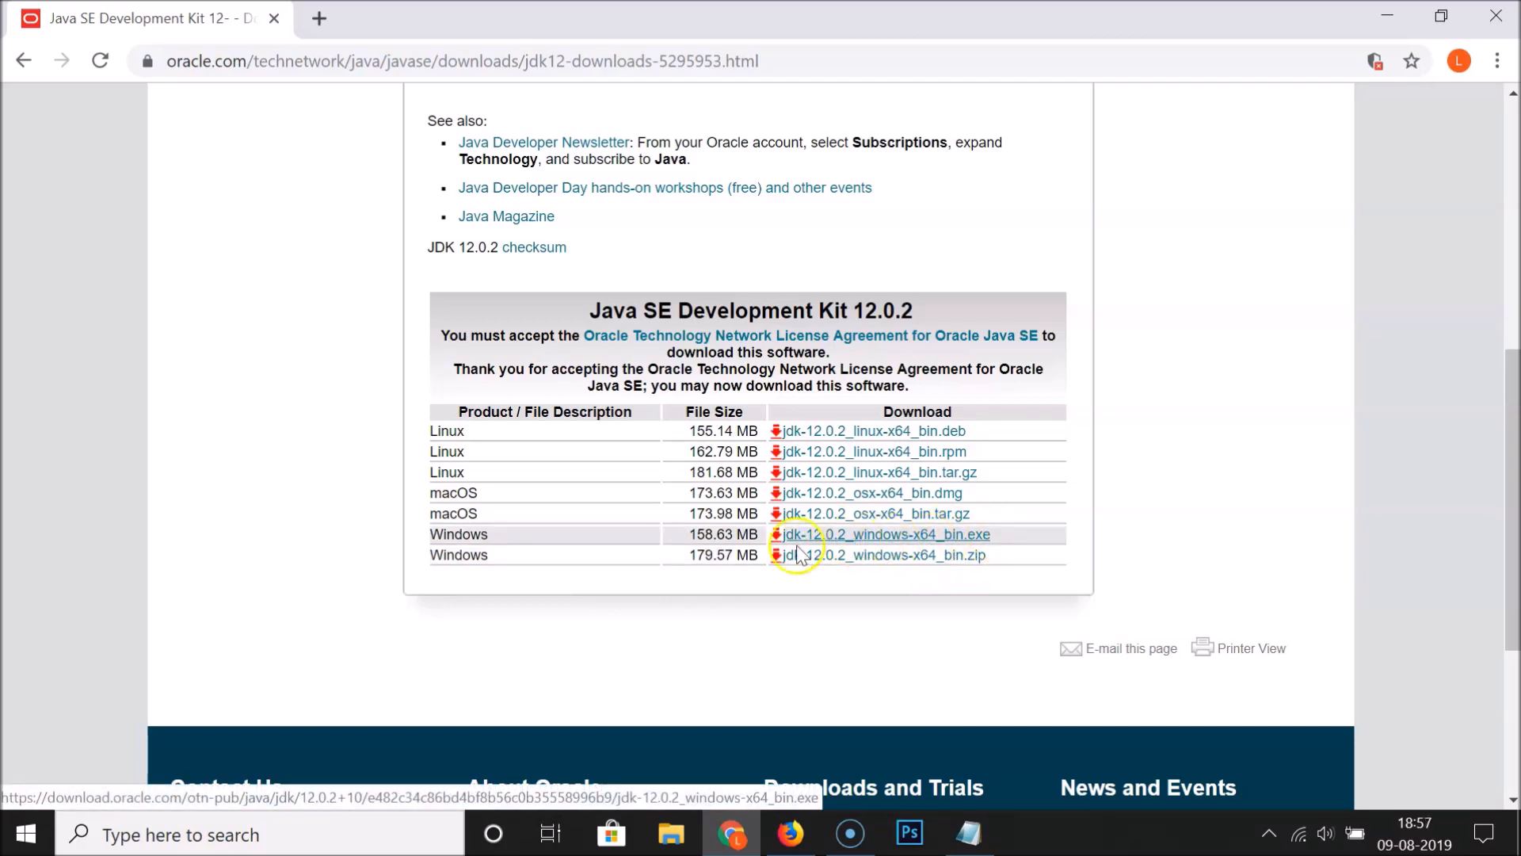
# - Download the Windows installer jdk-12.0.2_windows-x64_bin.exe and save it to the Desktop
pyautogui.click(908, 537)
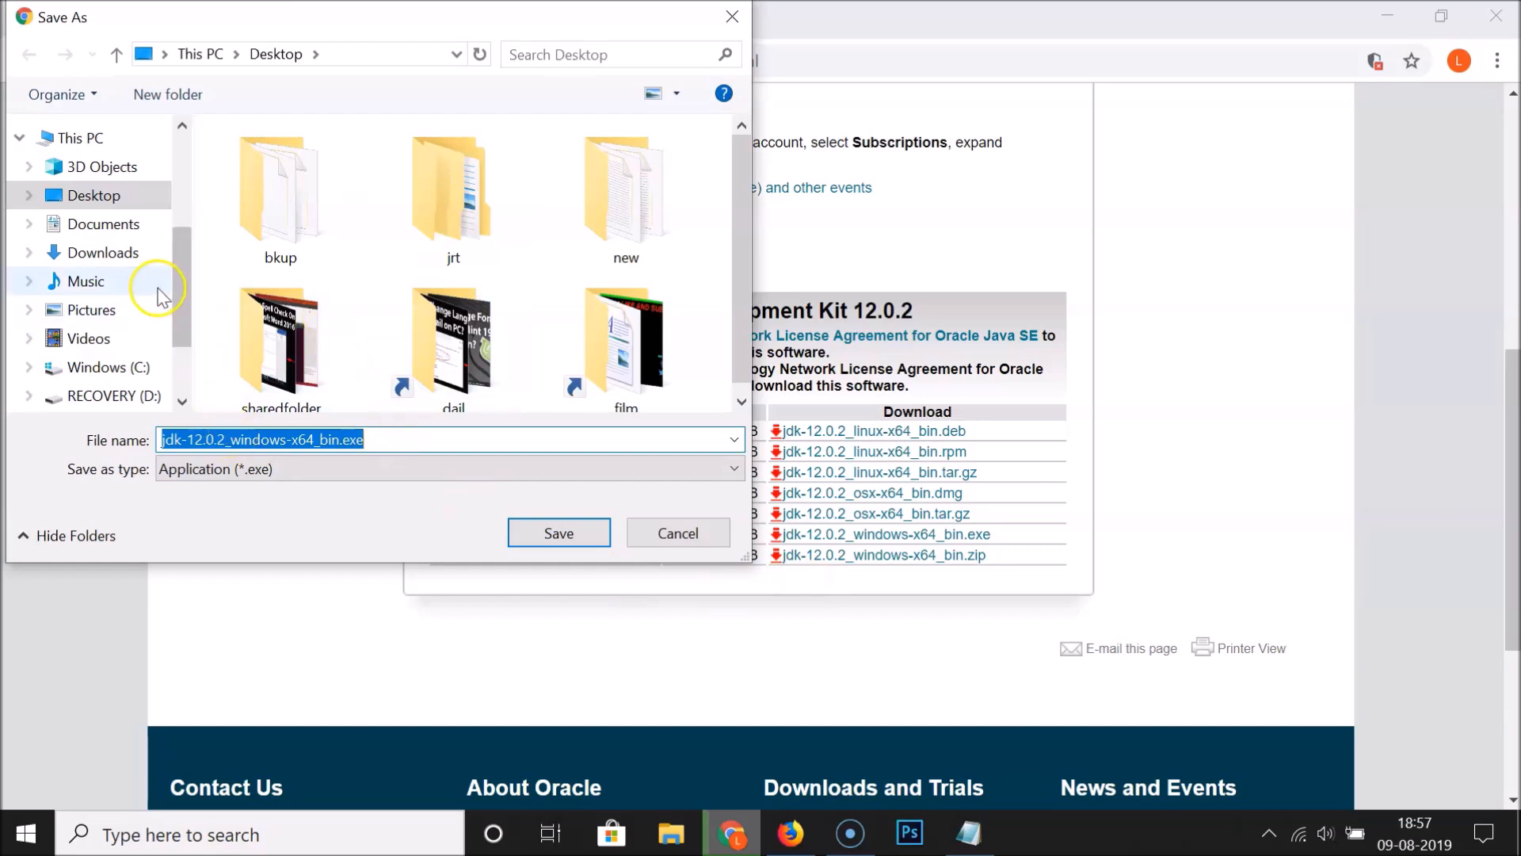
pyautogui.click(102, 196)
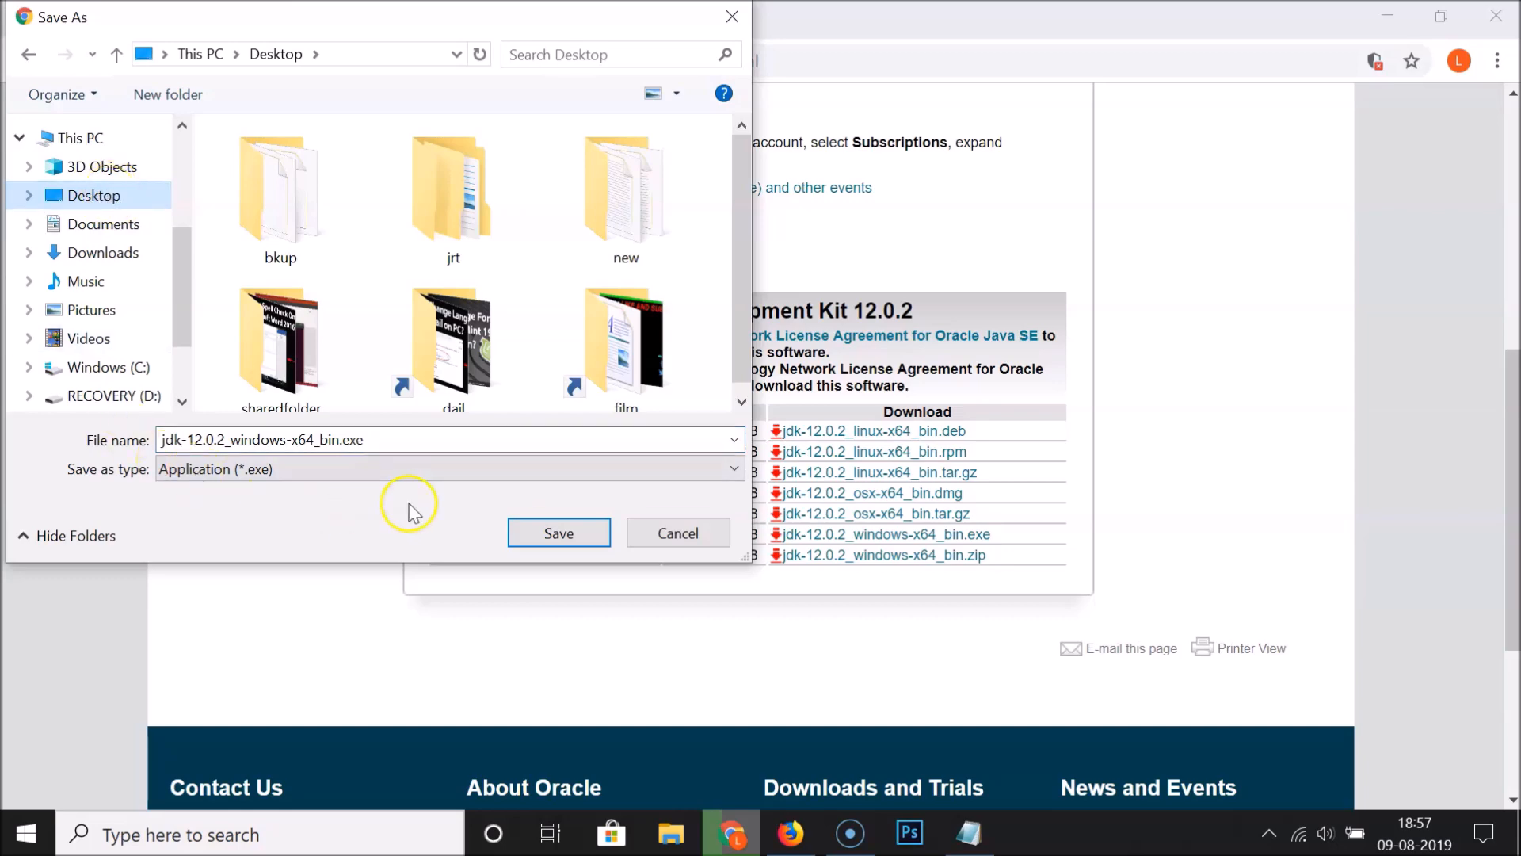
pyautogui.click(571, 543)
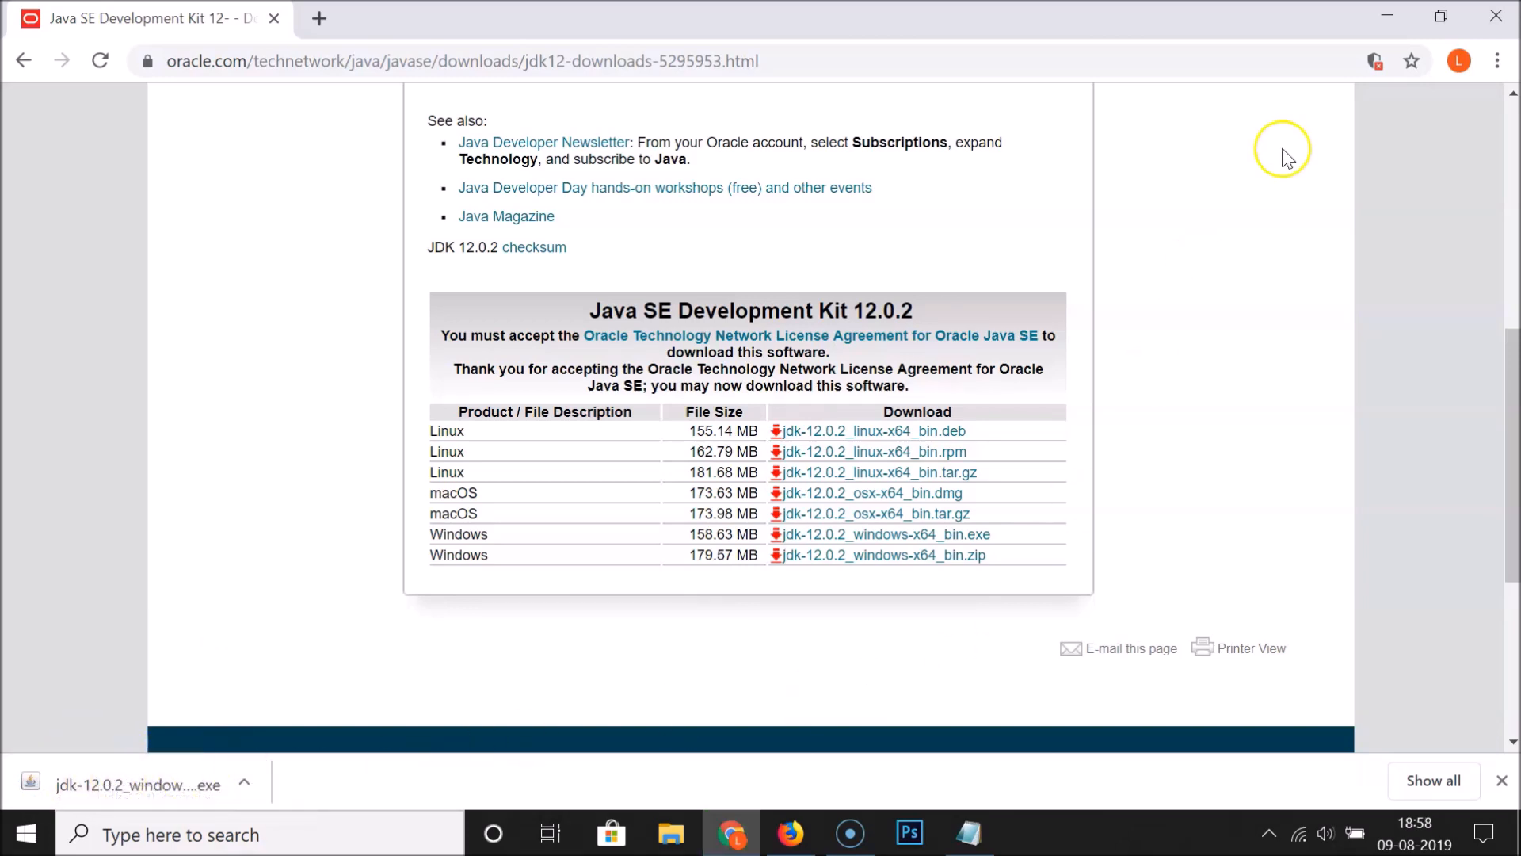
# - Minimize the open windows and launch the downloaded JDK 12.0.2 installer from the desktop
pyautogui.click(1388, 16)
pyautogui.click(1389, 12)
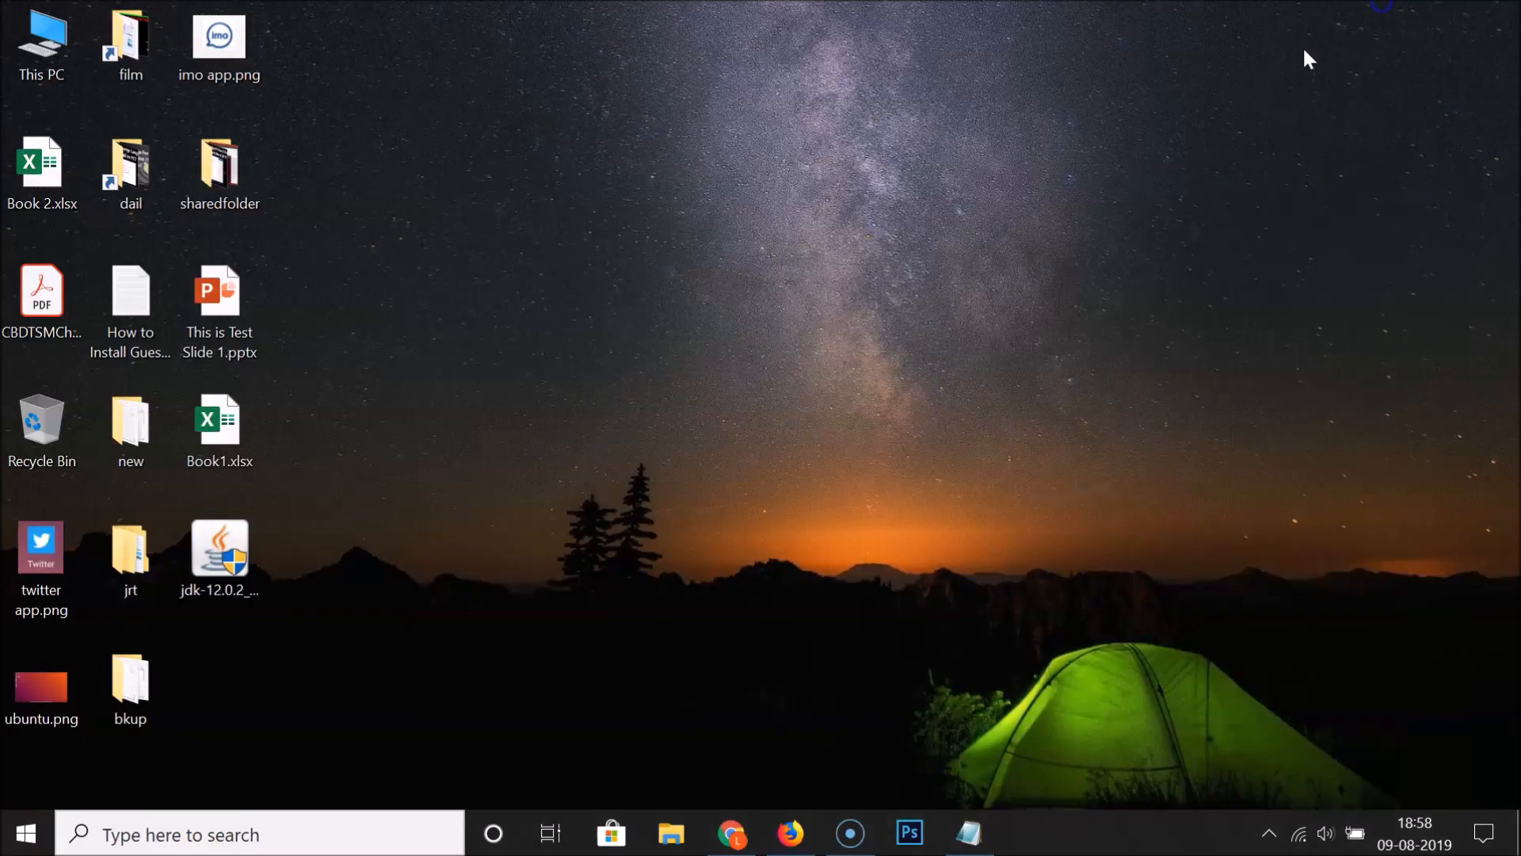
pyautogui.click(225, 544)
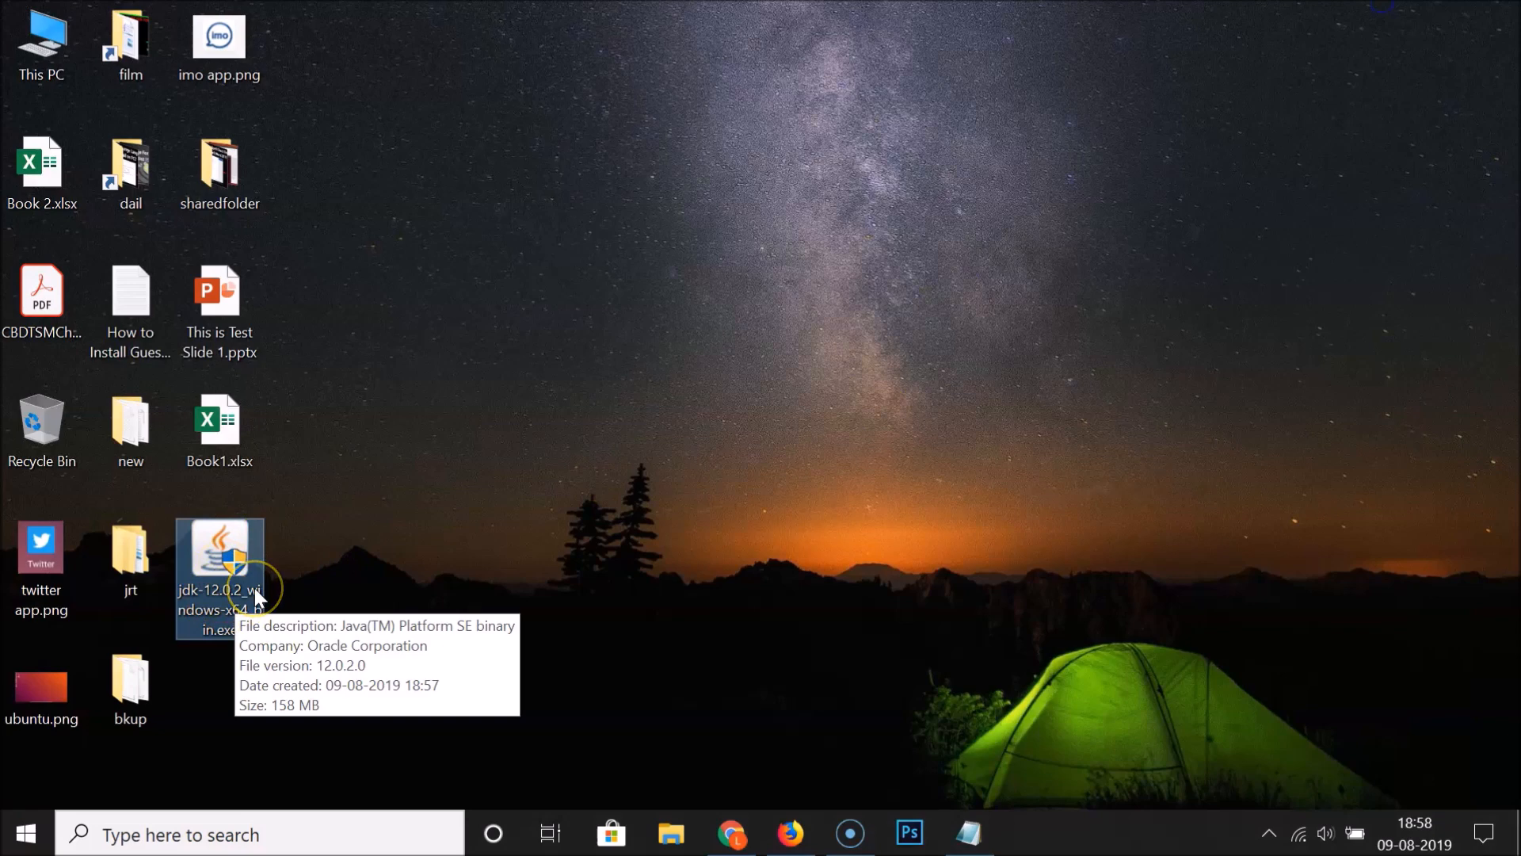
pyautogui.doubleClick(236, 552)
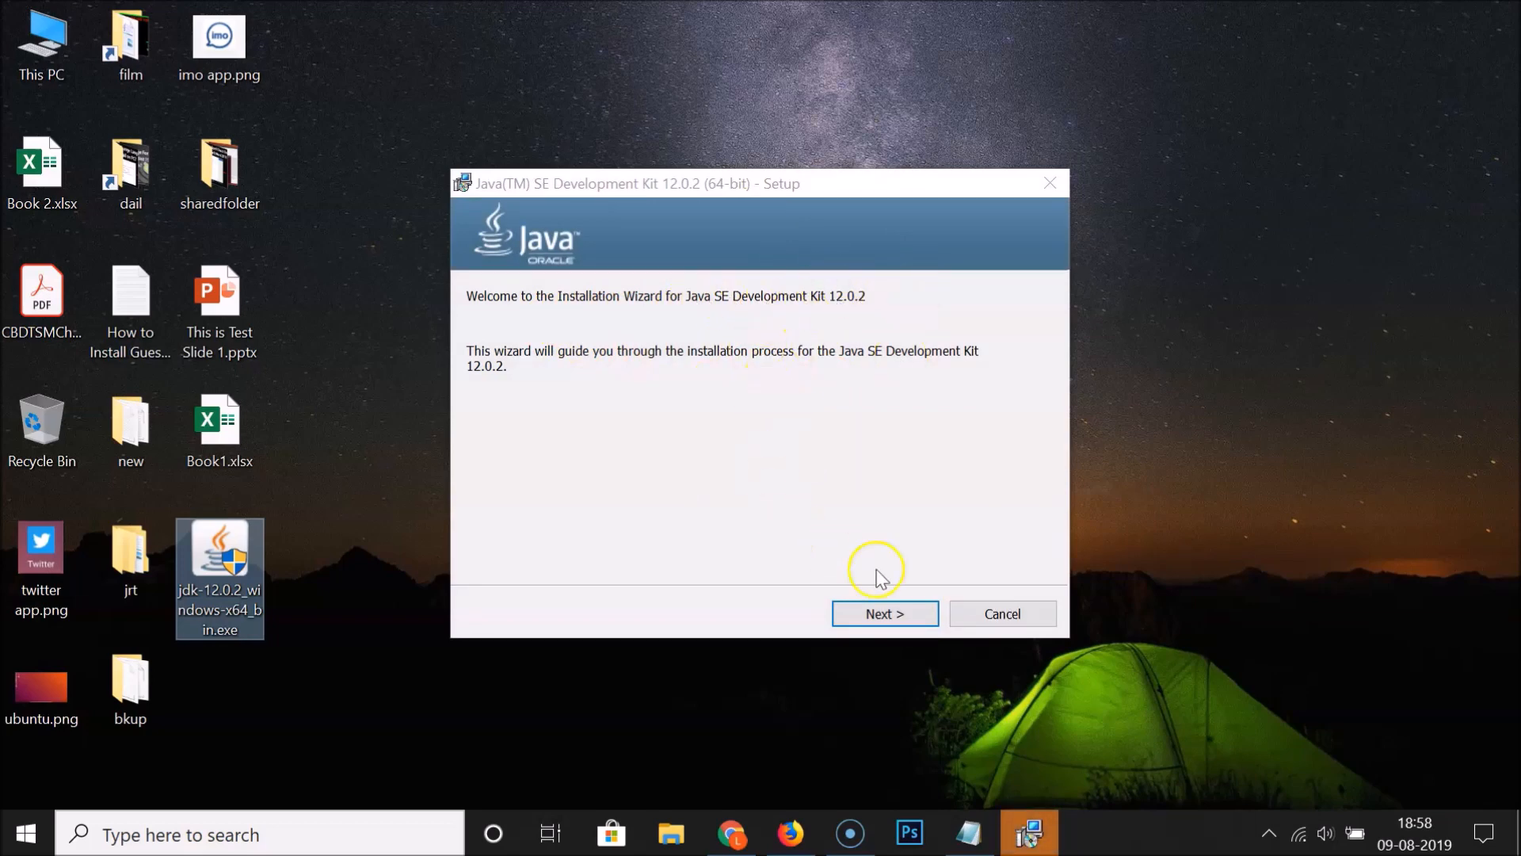
# - Install Java SE Development Kit 12.0.2 to the default folder C:\Program Files\Java\jdk-12.0.2\ and close the setup wizard
pyautogui.click(883, 616)
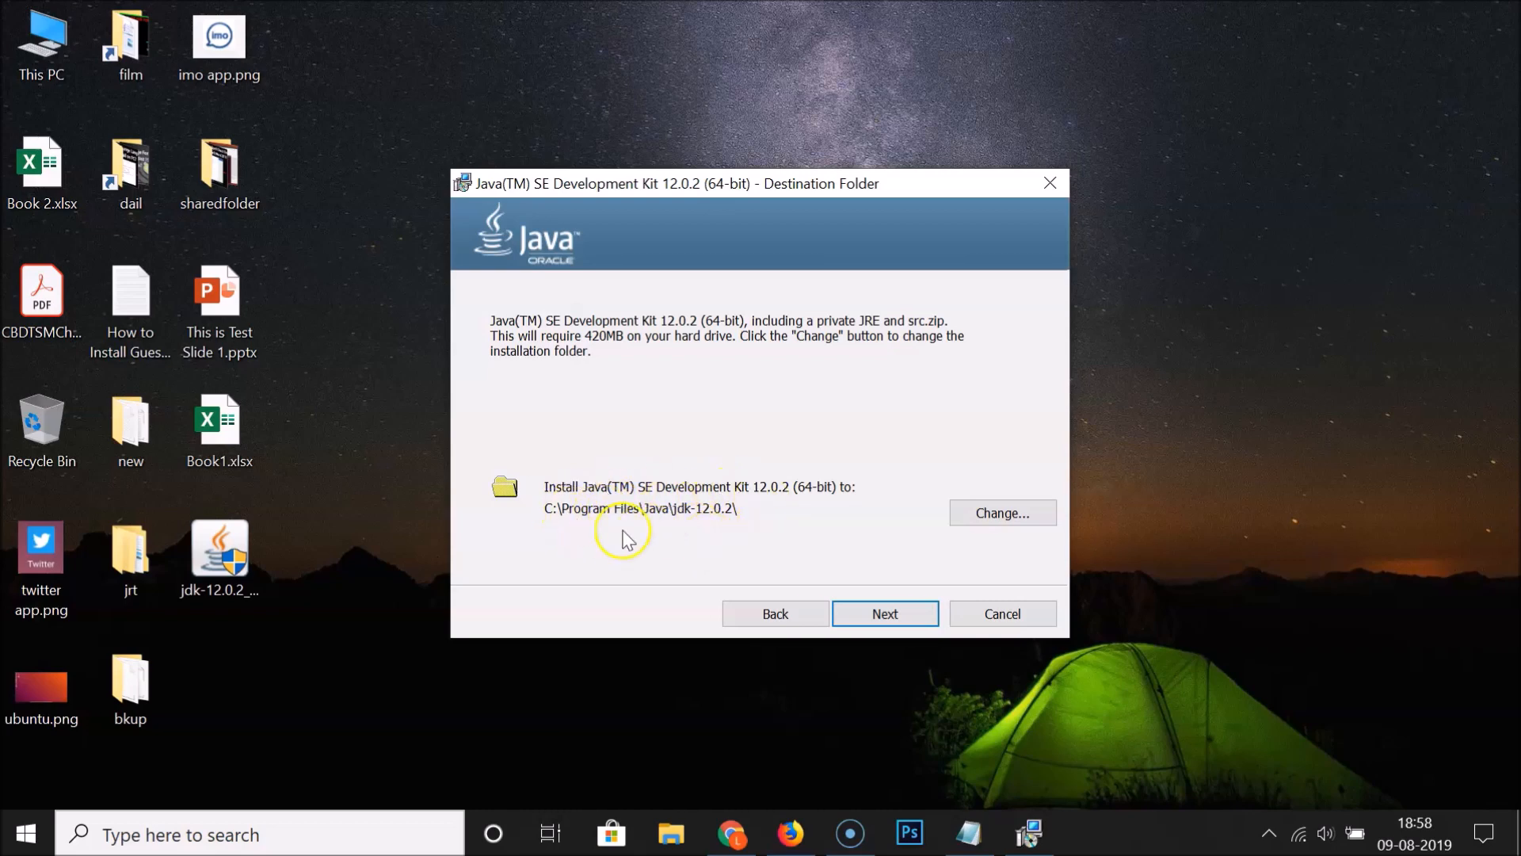
pyautogui.click(995, 515)
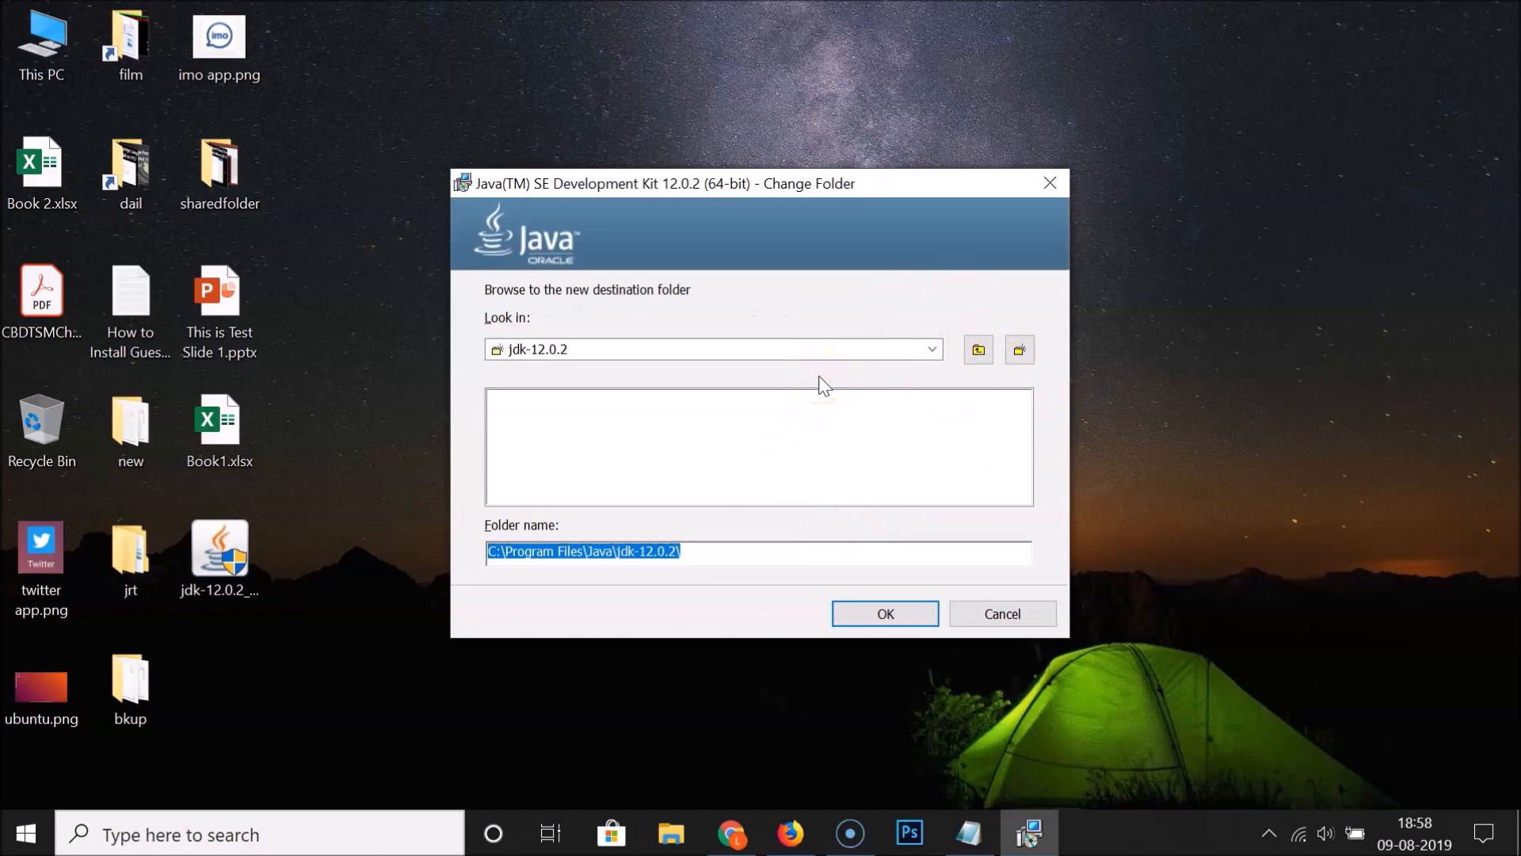
pyautogui.click(978, 615)
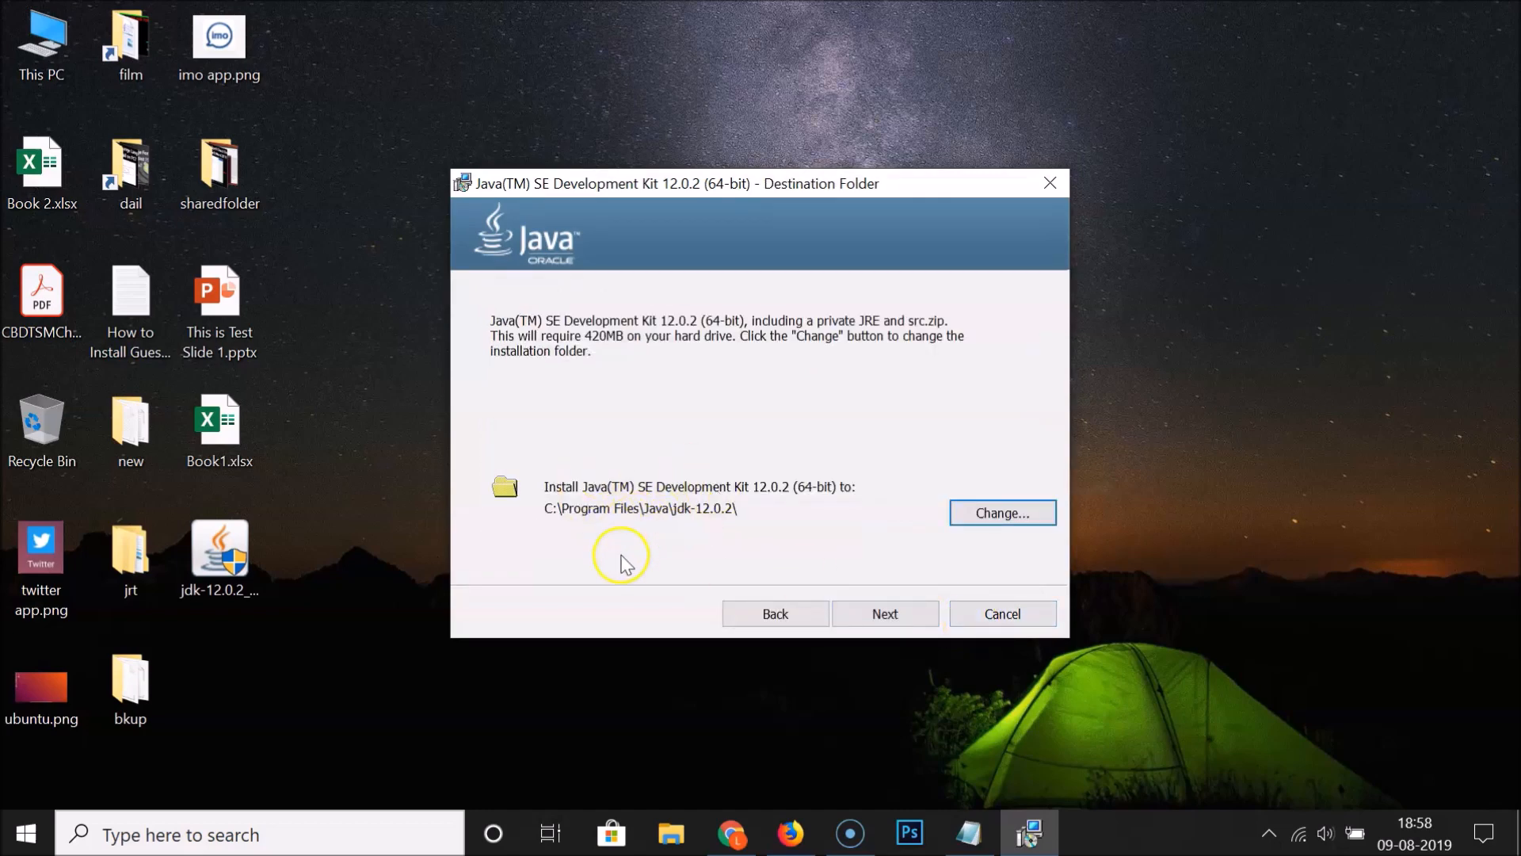
pyautogui.click(889, 616)
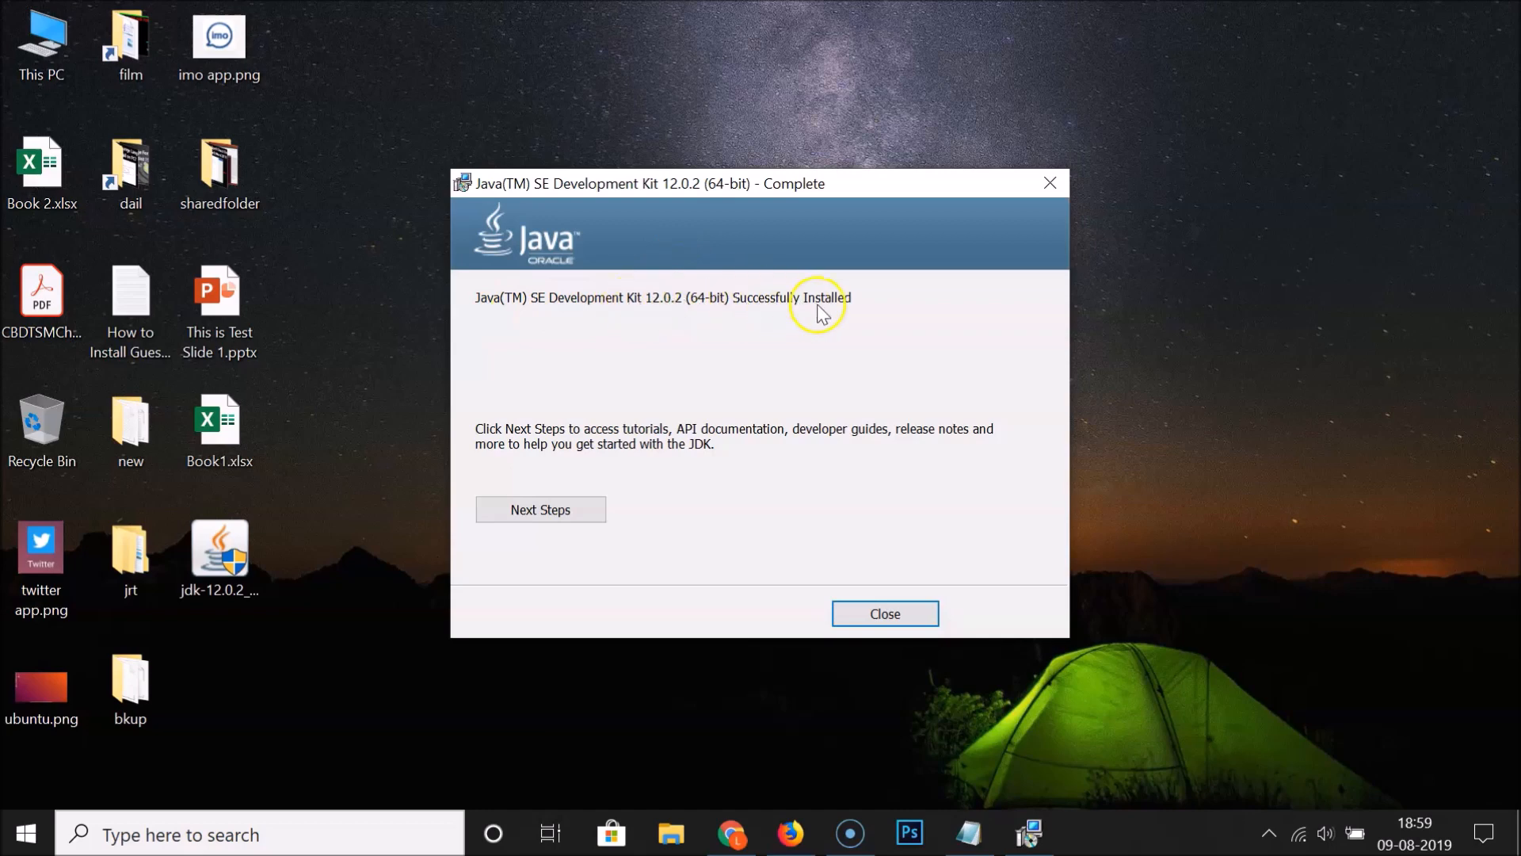
pyautogui.click(903, 616)
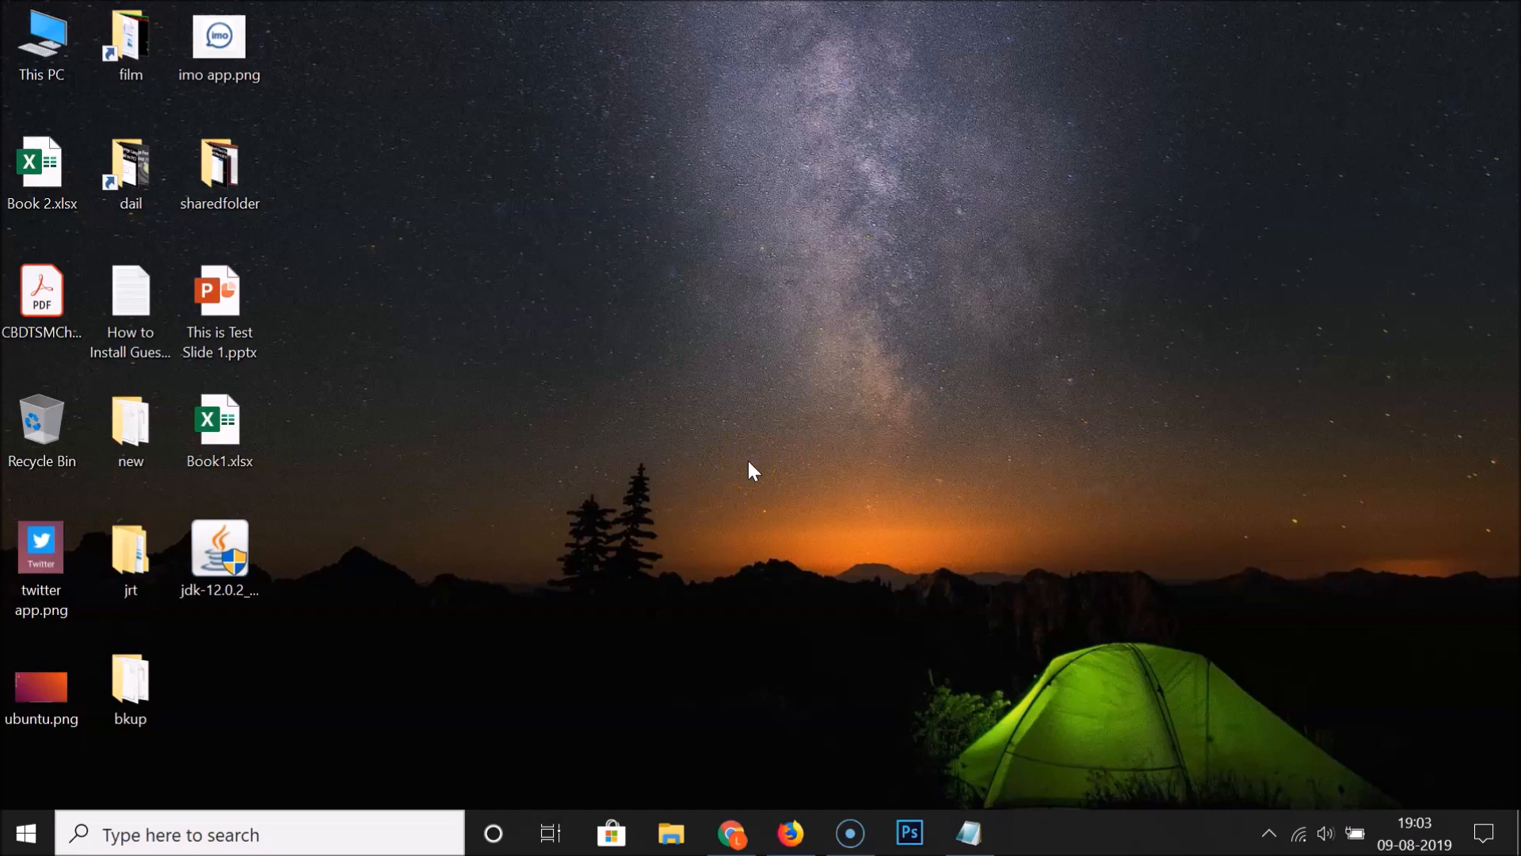
# - Search Windows for "command prompt" and open the Command Prompt app
pyautogui.click(302, 828)
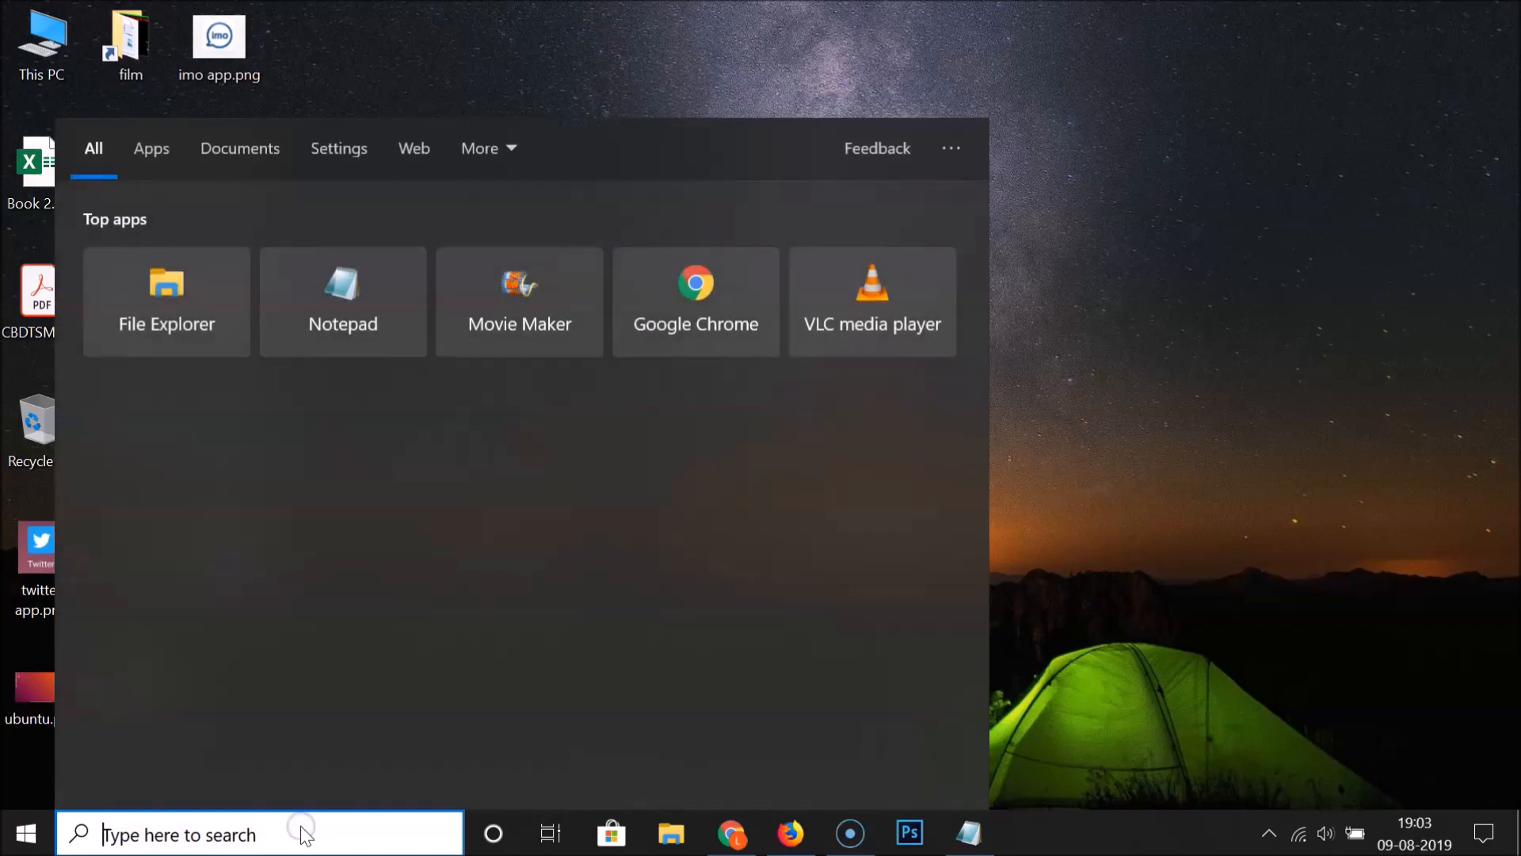
pyautogui.write('comm')
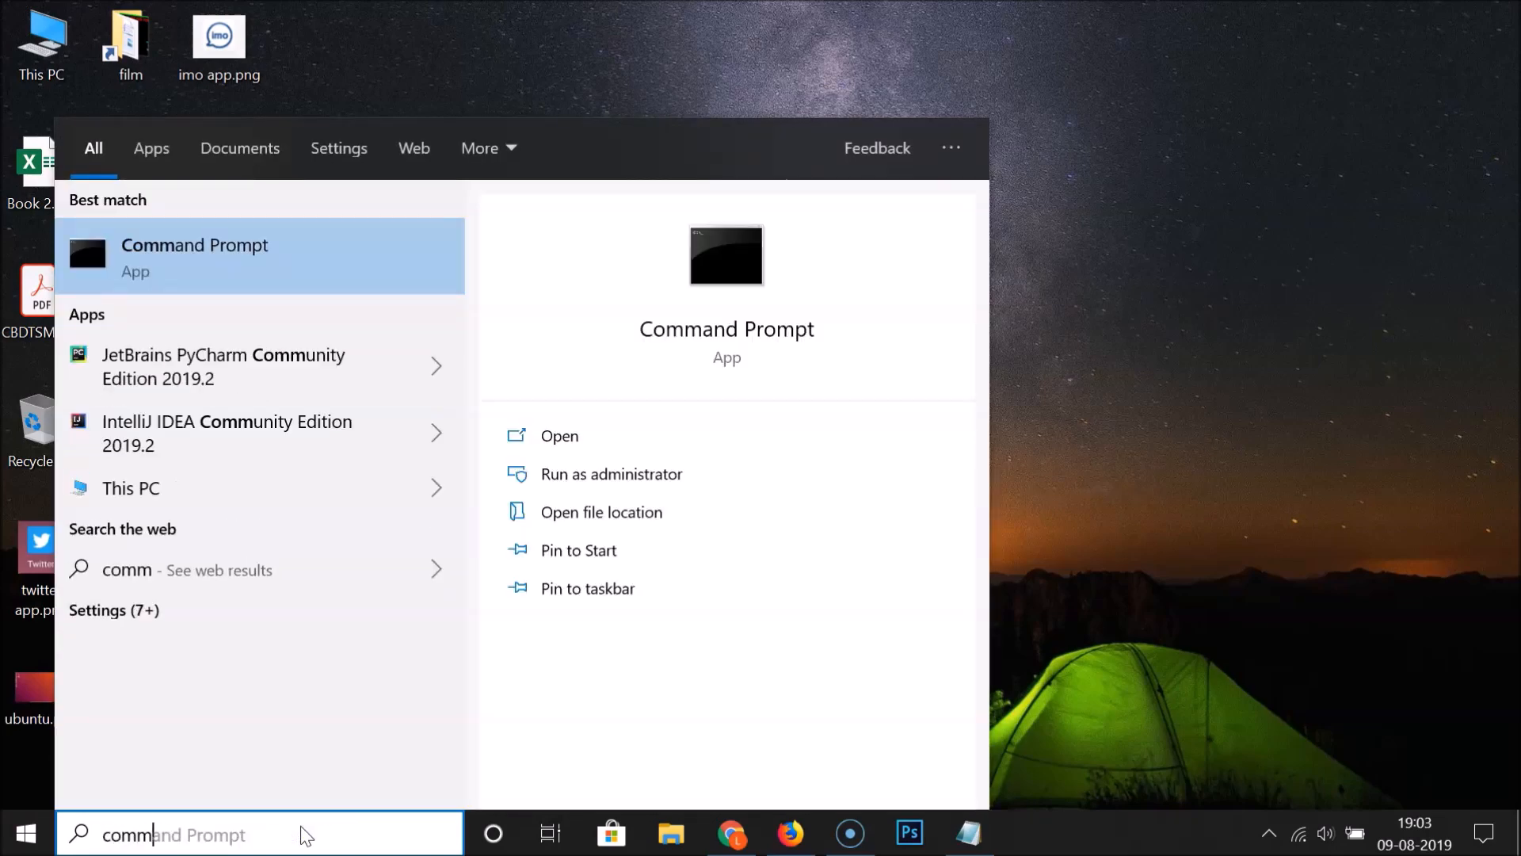
pyautogui.write('and prompt')
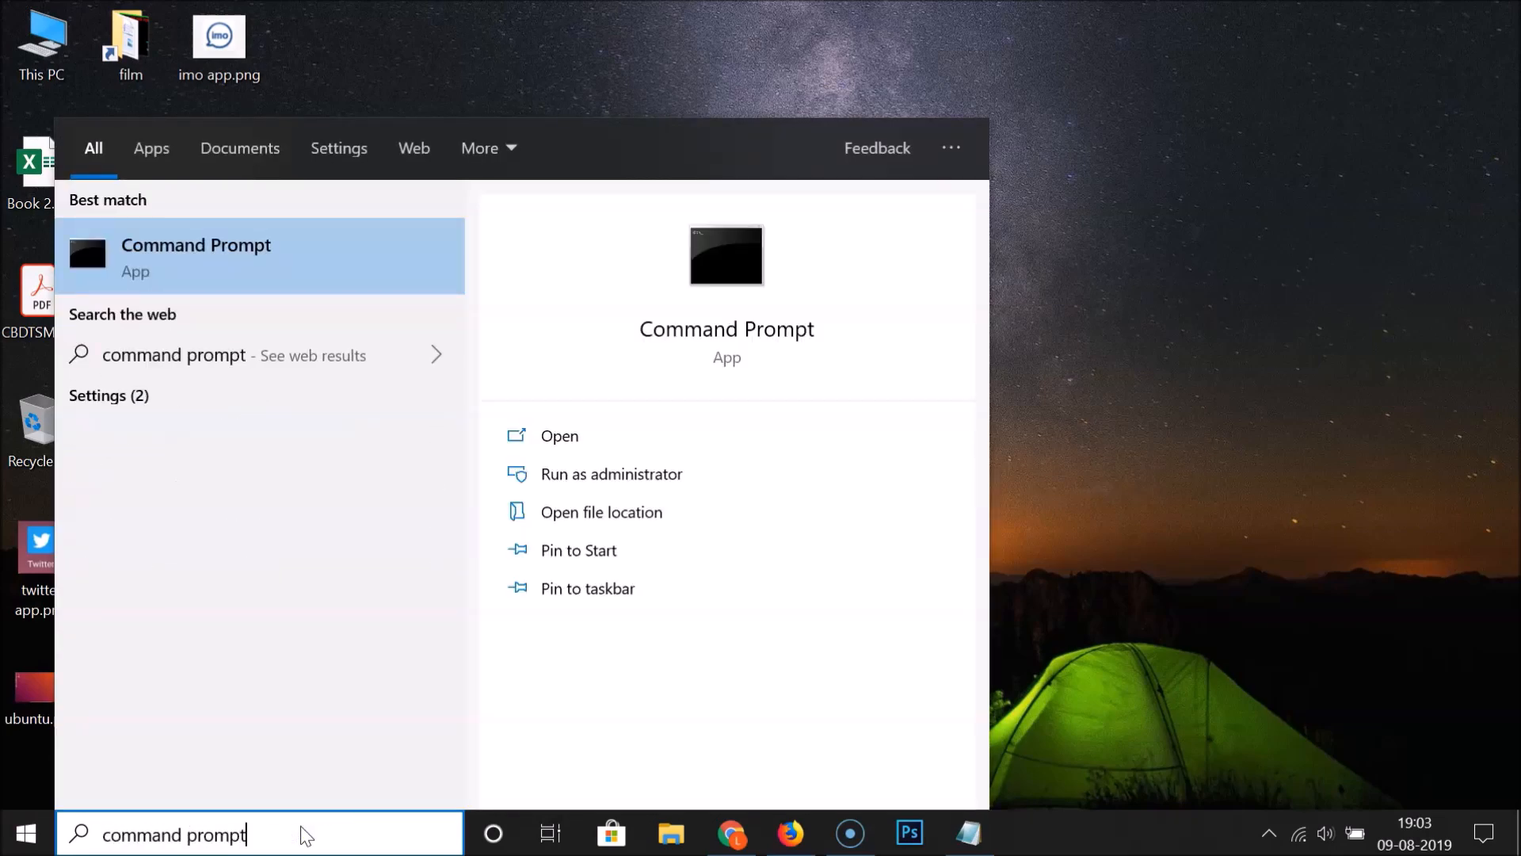
pyautogui.click(266, 283)
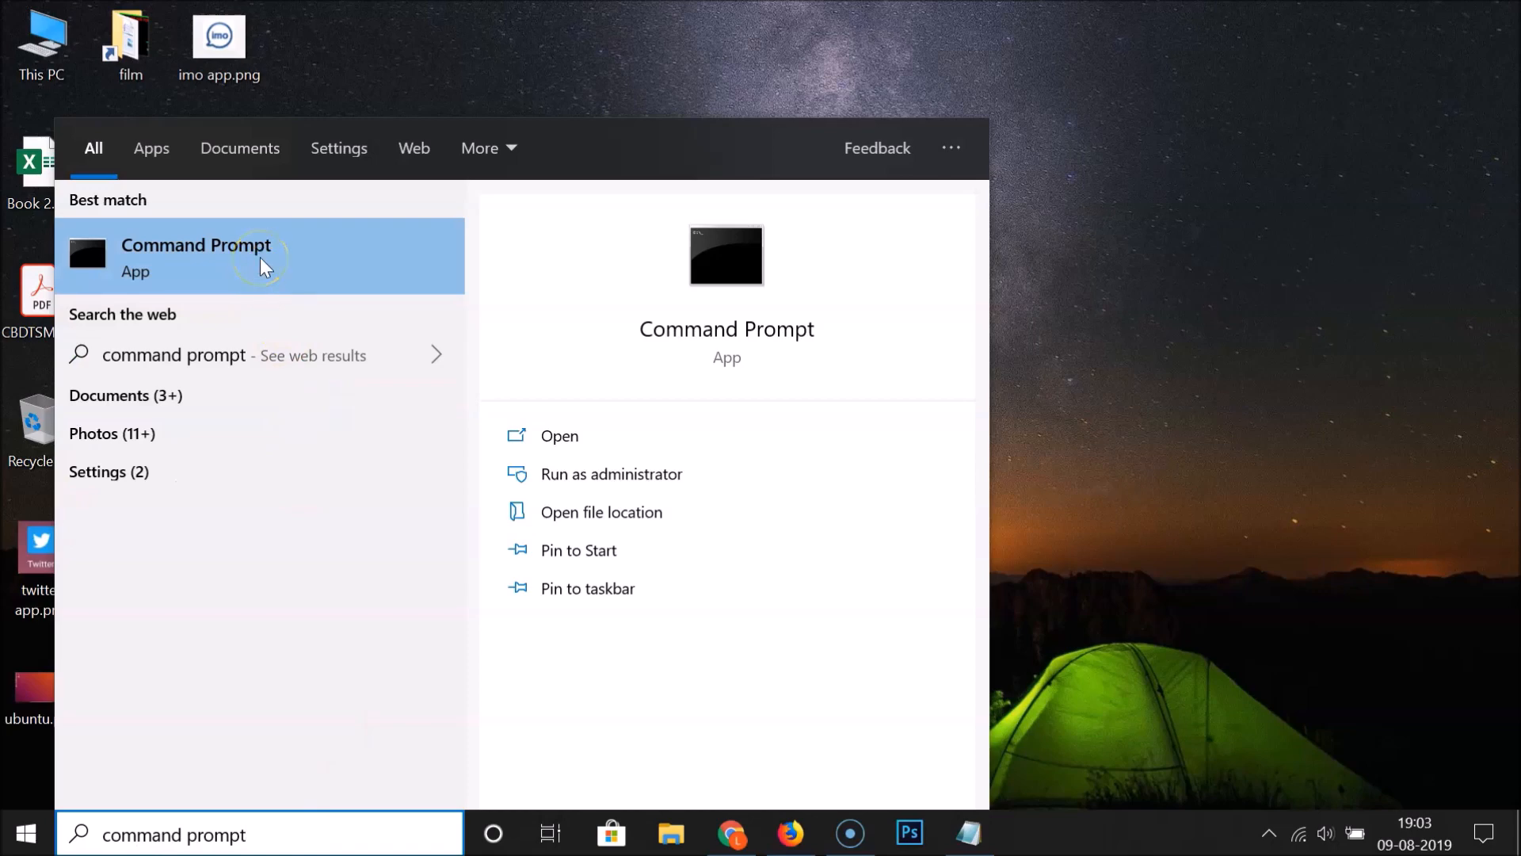
pyautogui.click(260, 257)
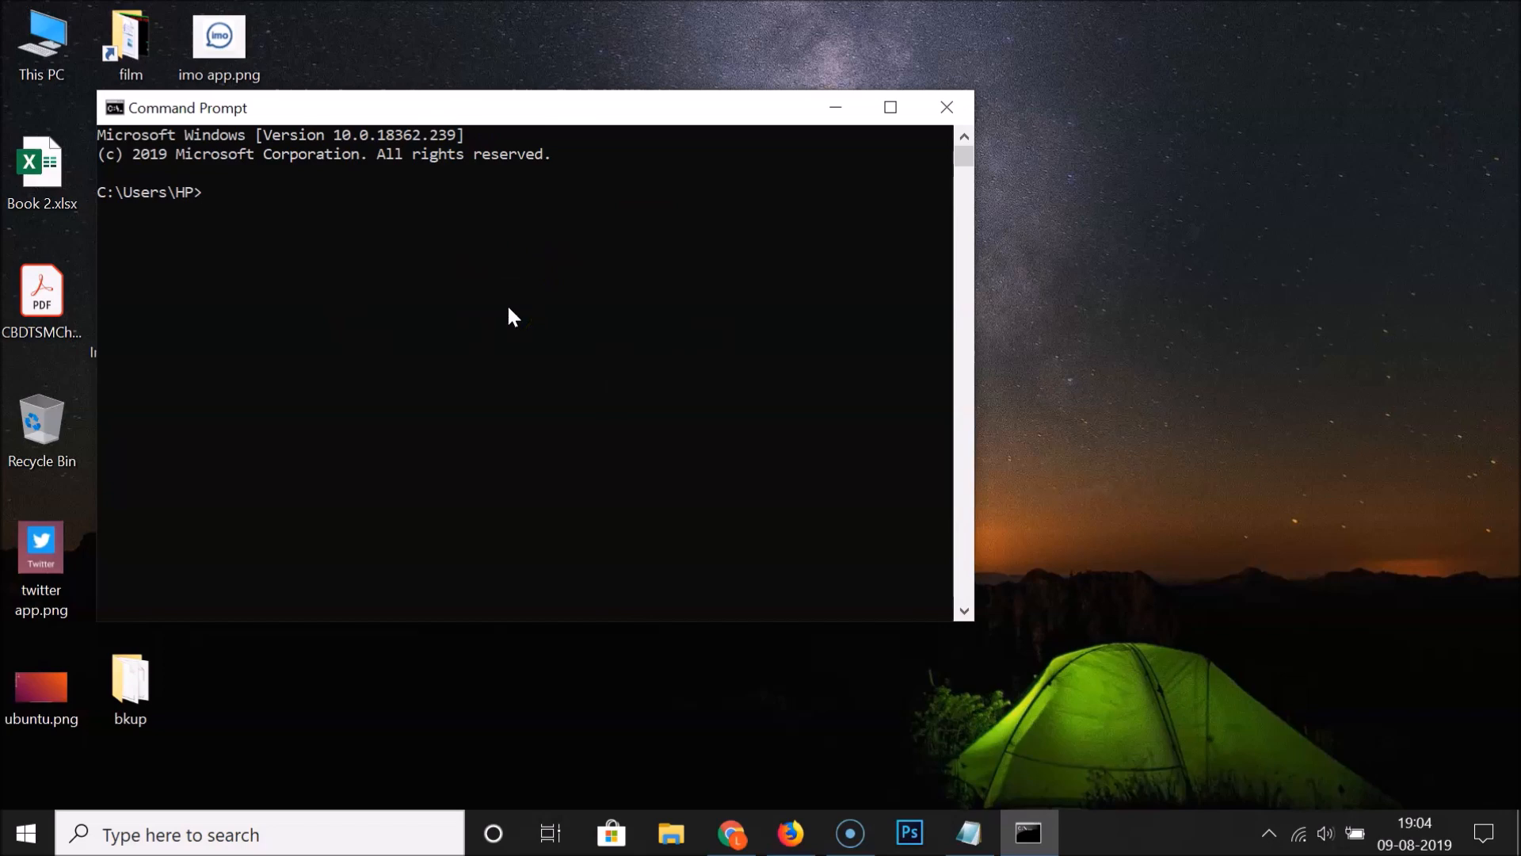
# - Check the Java version by running java --version, and close the Command Prompt
pyautogui.write('java --version')
pyautogui.press('Return')
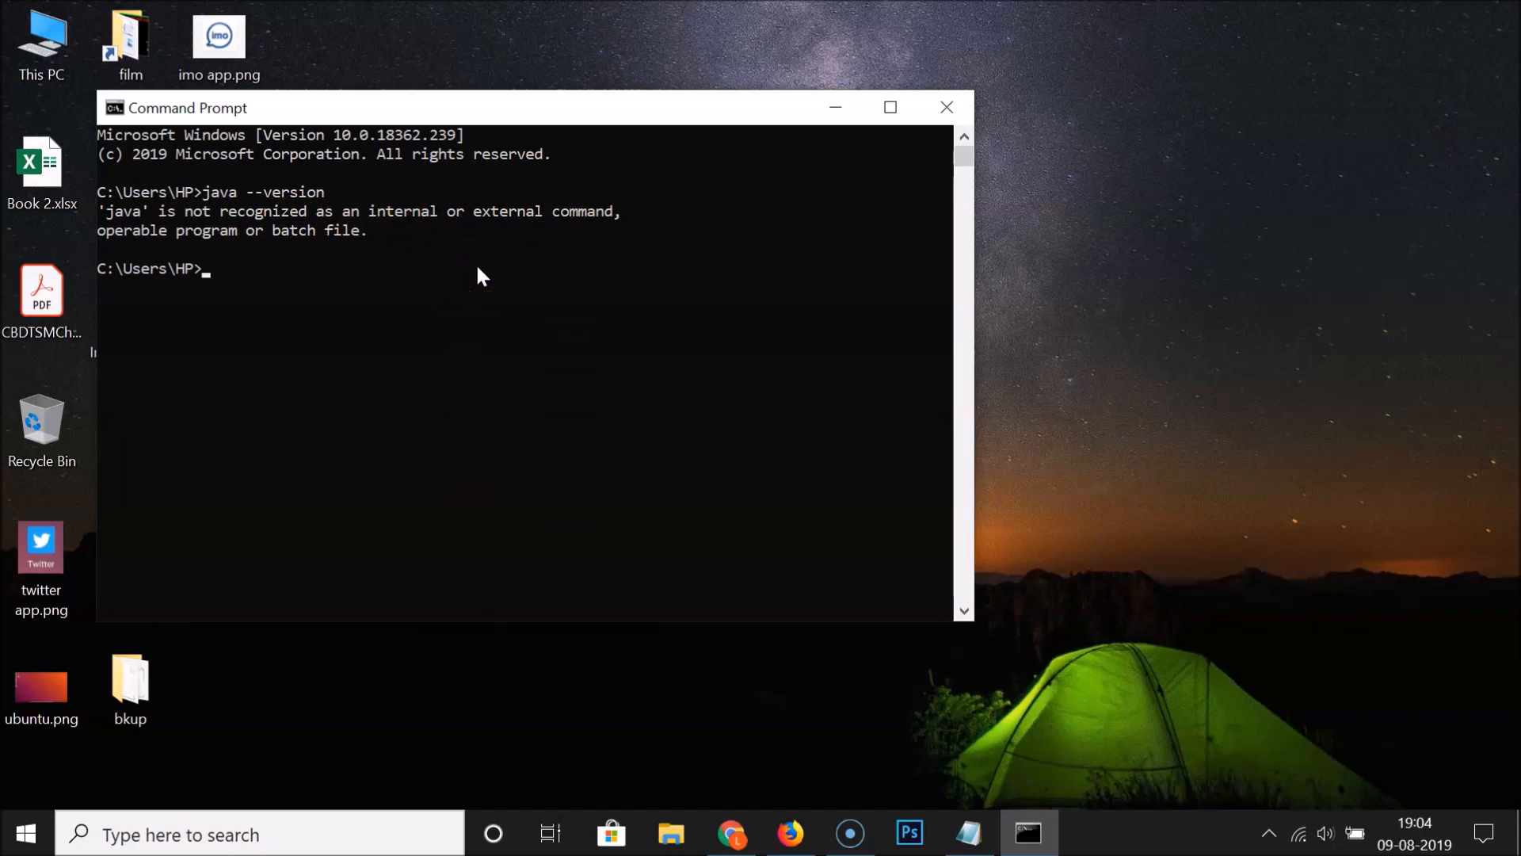
pyautogui.click(946, 108)
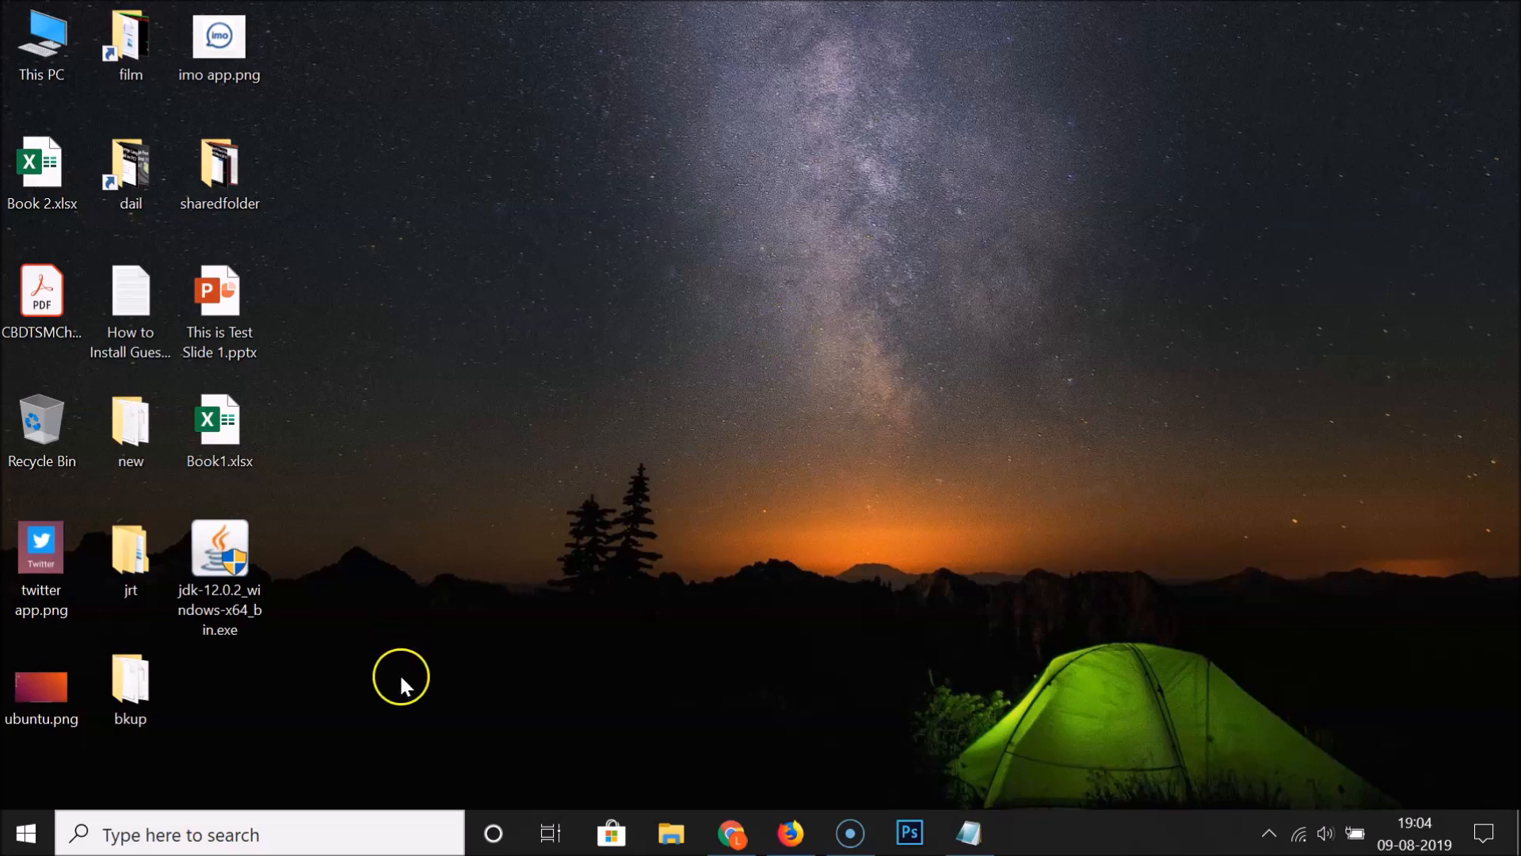
# - Search Windows for "control panel" and open the Control Panel
pyautogui.click(269, 846)
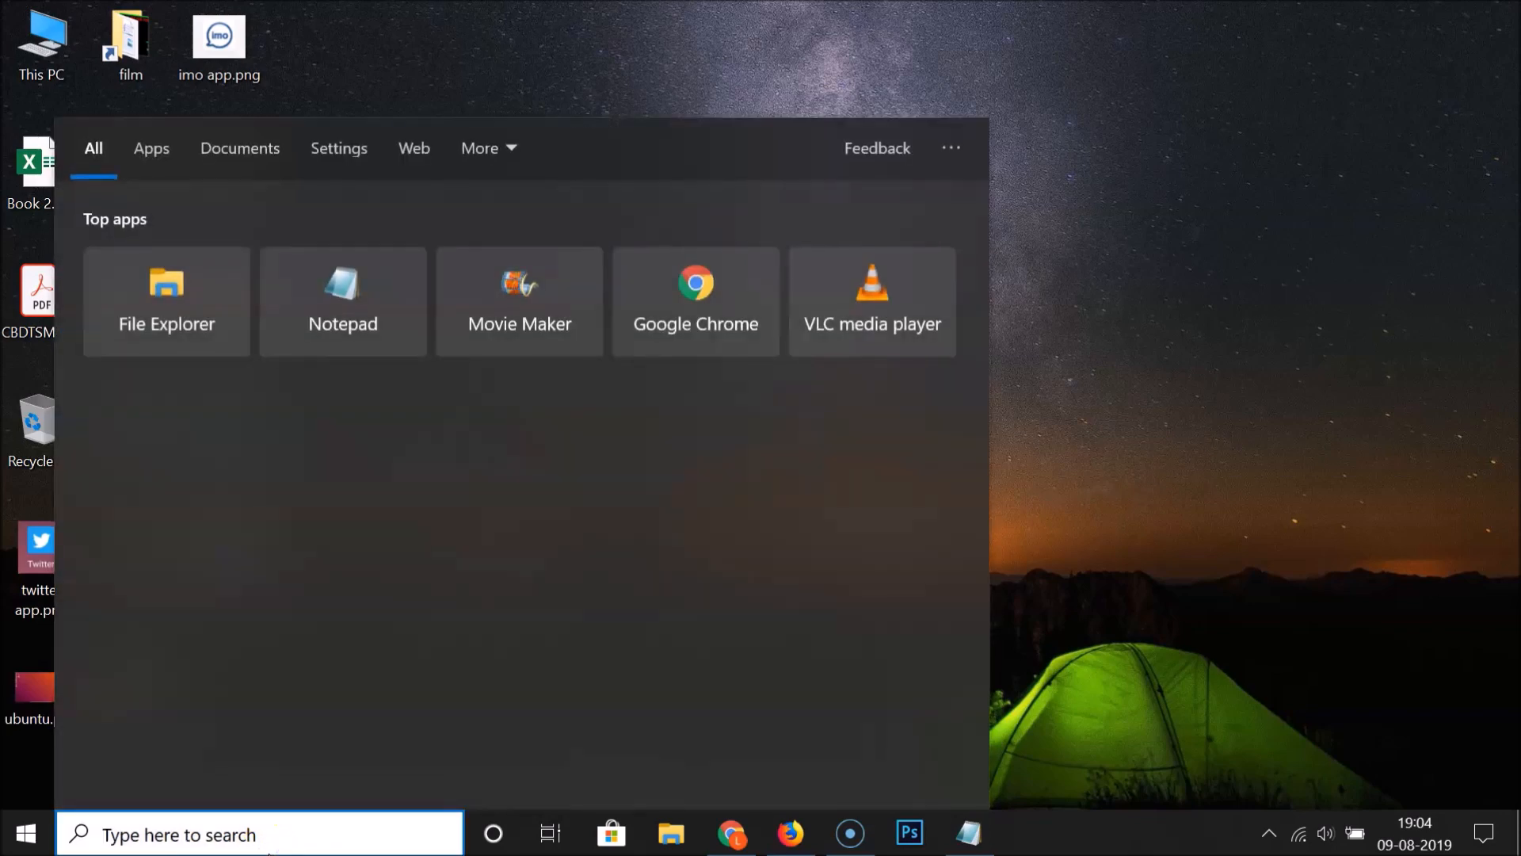
pyautogui.write('cont')
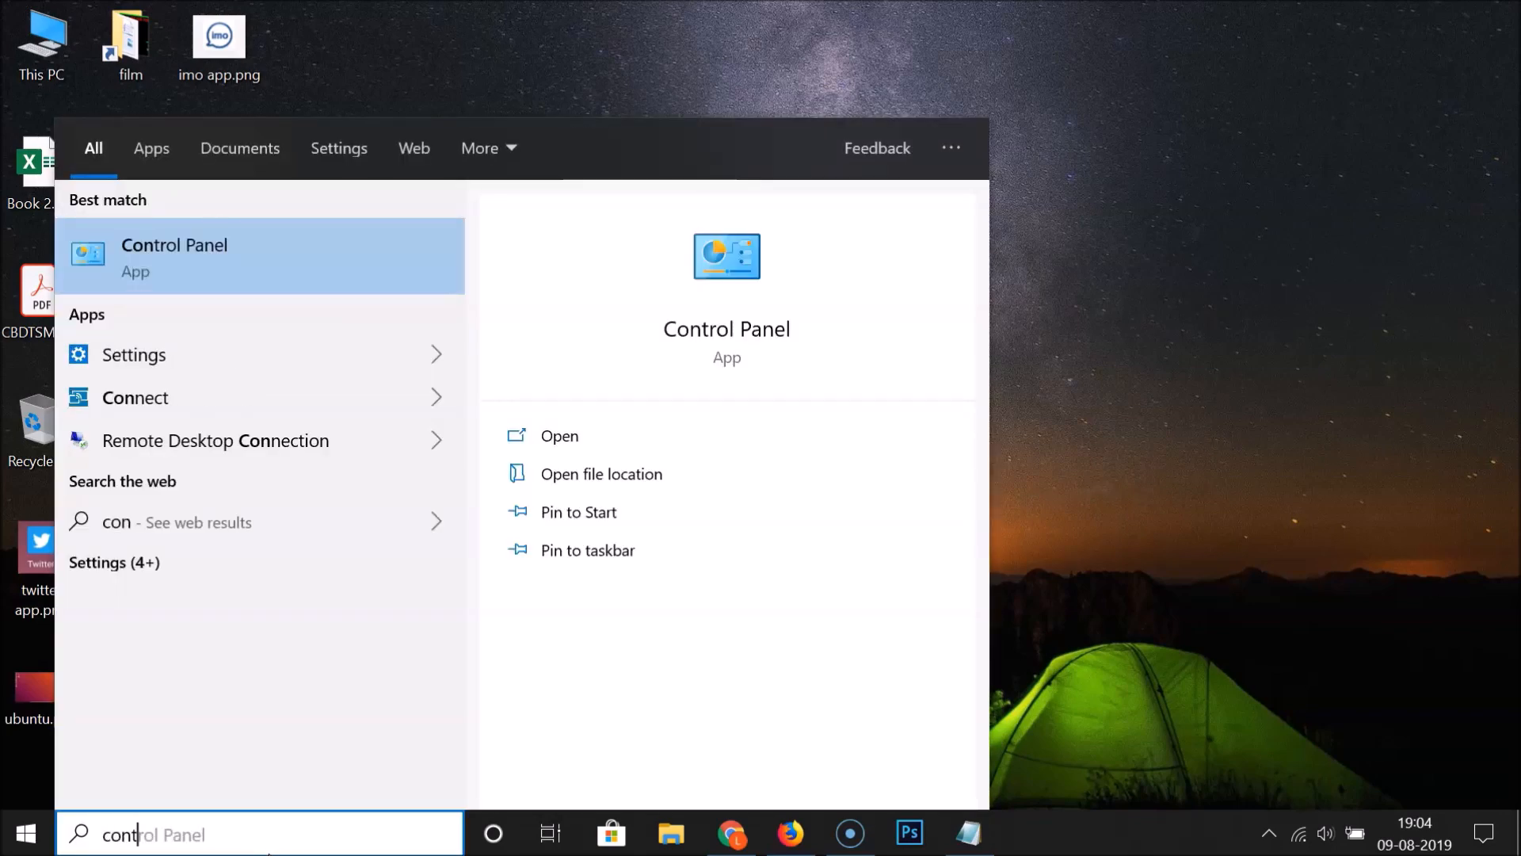
pyautogui.write('rol panel')
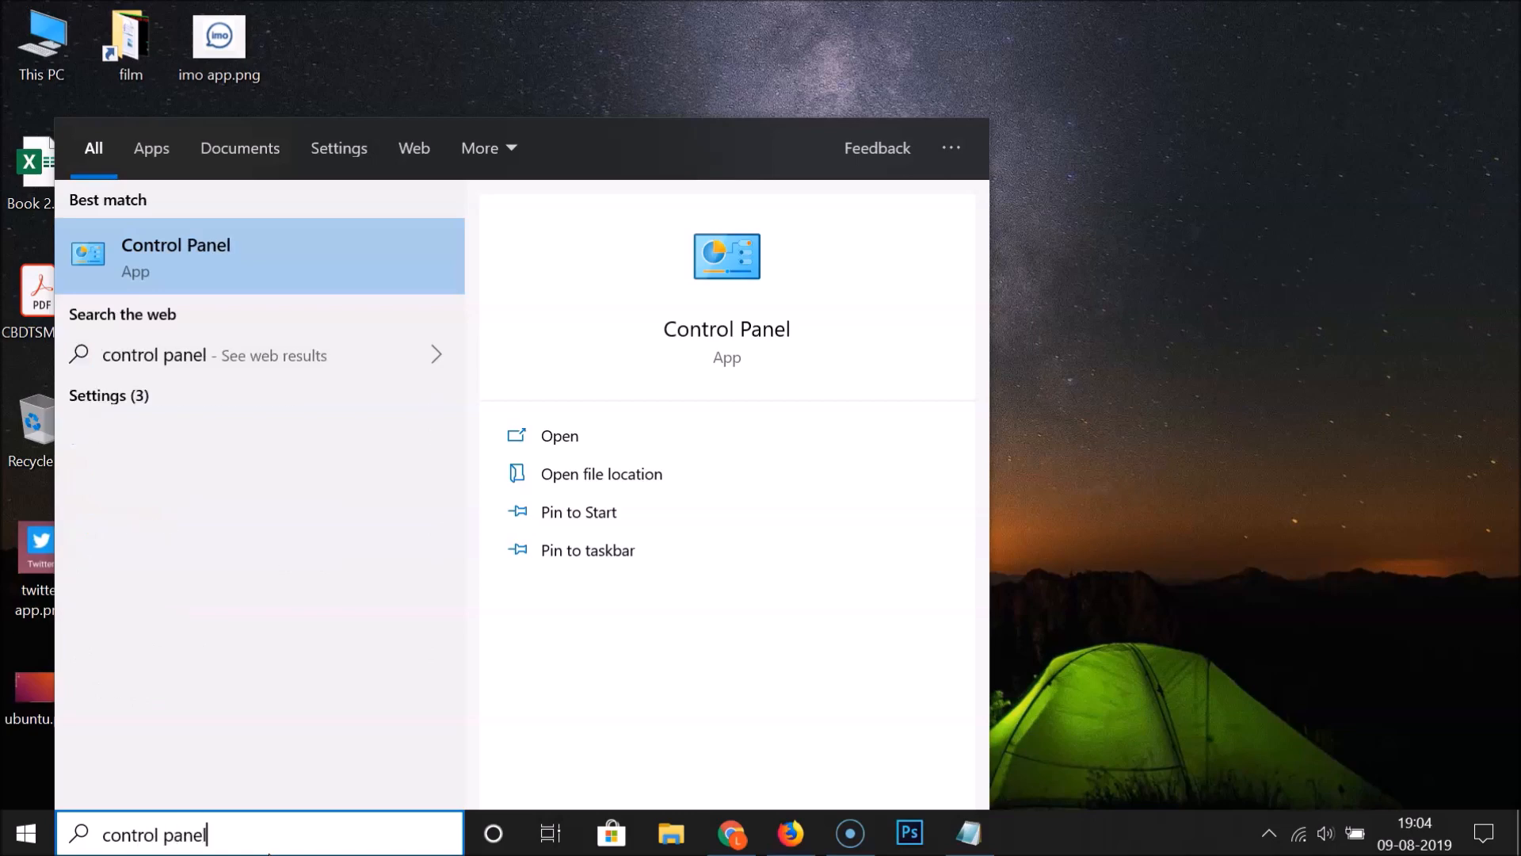
pyautogui.click(159, 269)
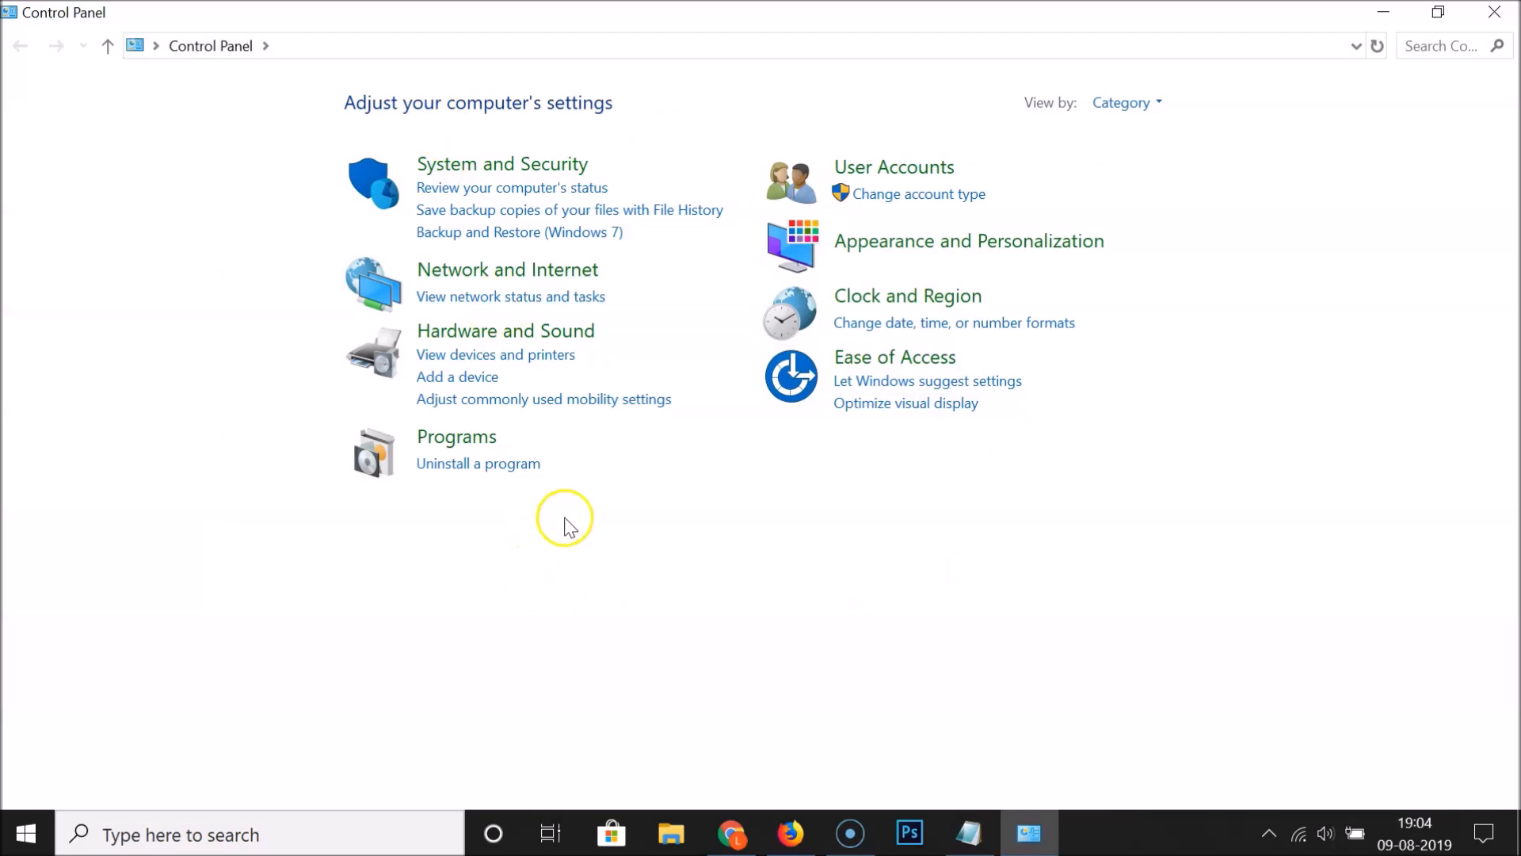
# - Try the Large icons and Small icons views of the Control Panel and return to the Category view
pyautogui.click(1117, 105)
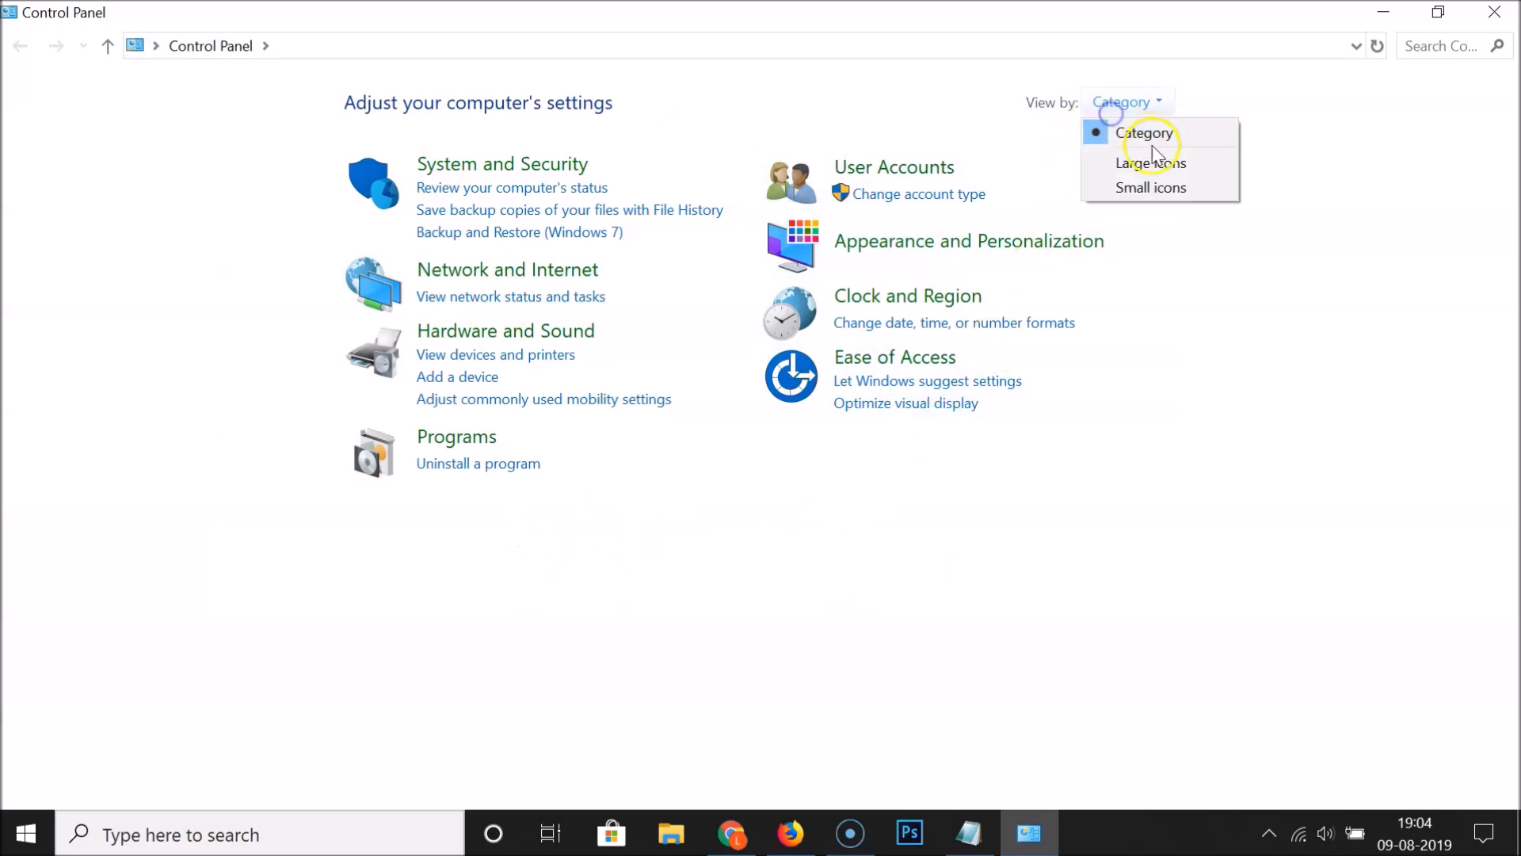
pyautogui.click(1151, 159)
pyautogui.click(1377, 103)
pyautogui.click(1363, 184)
pyautogui.click(1361, 103)
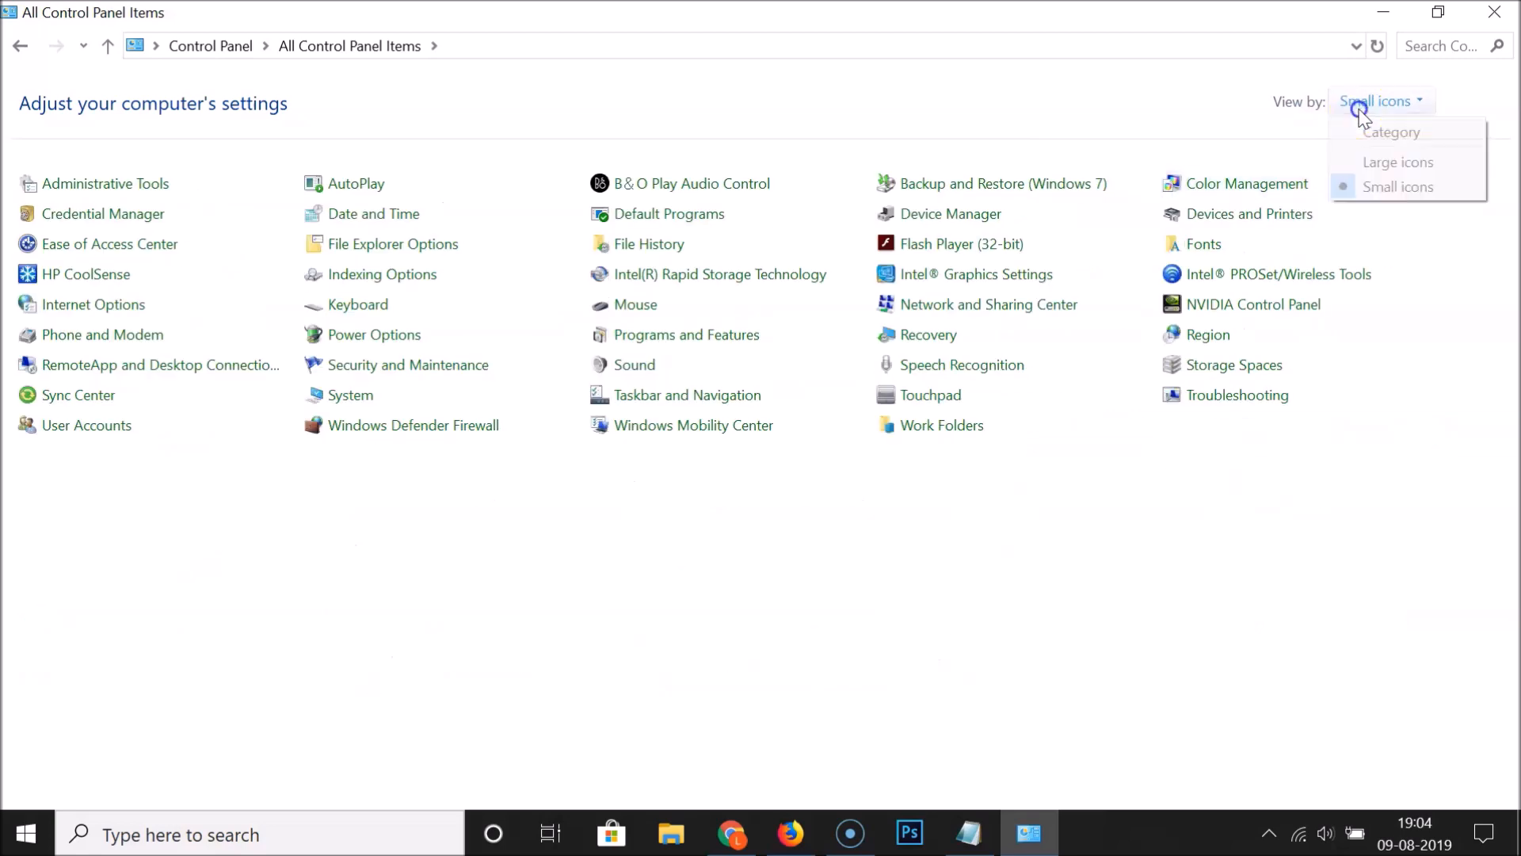
pyautogui.click(1381, 132)
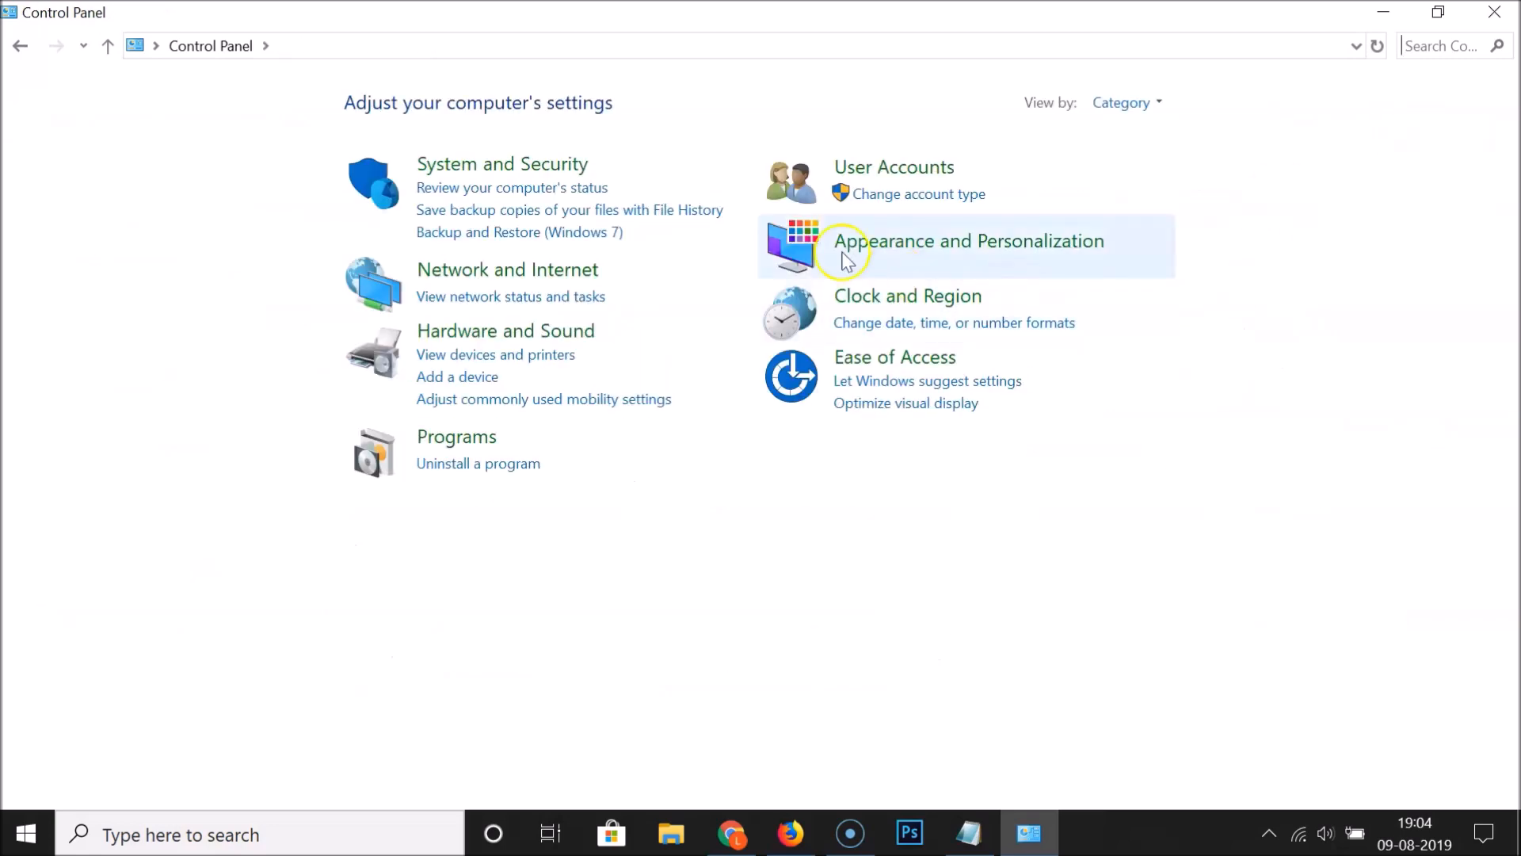
# - Open the system Path variable for editing through the Environment Variables in the advanced system settings
pyautogui.click(527, 168)
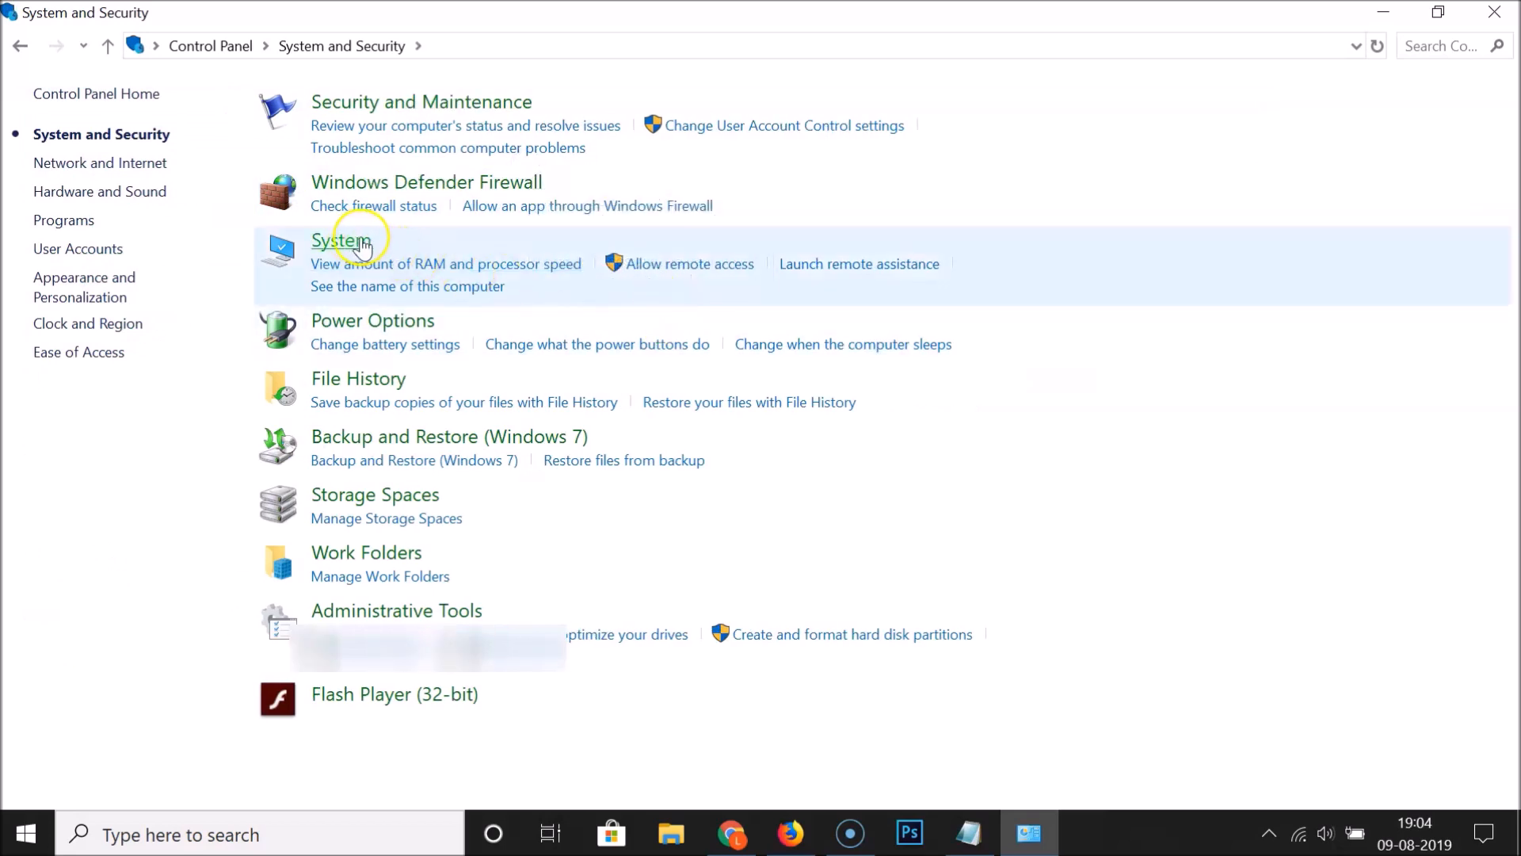
pyautogui.click(342, 240)
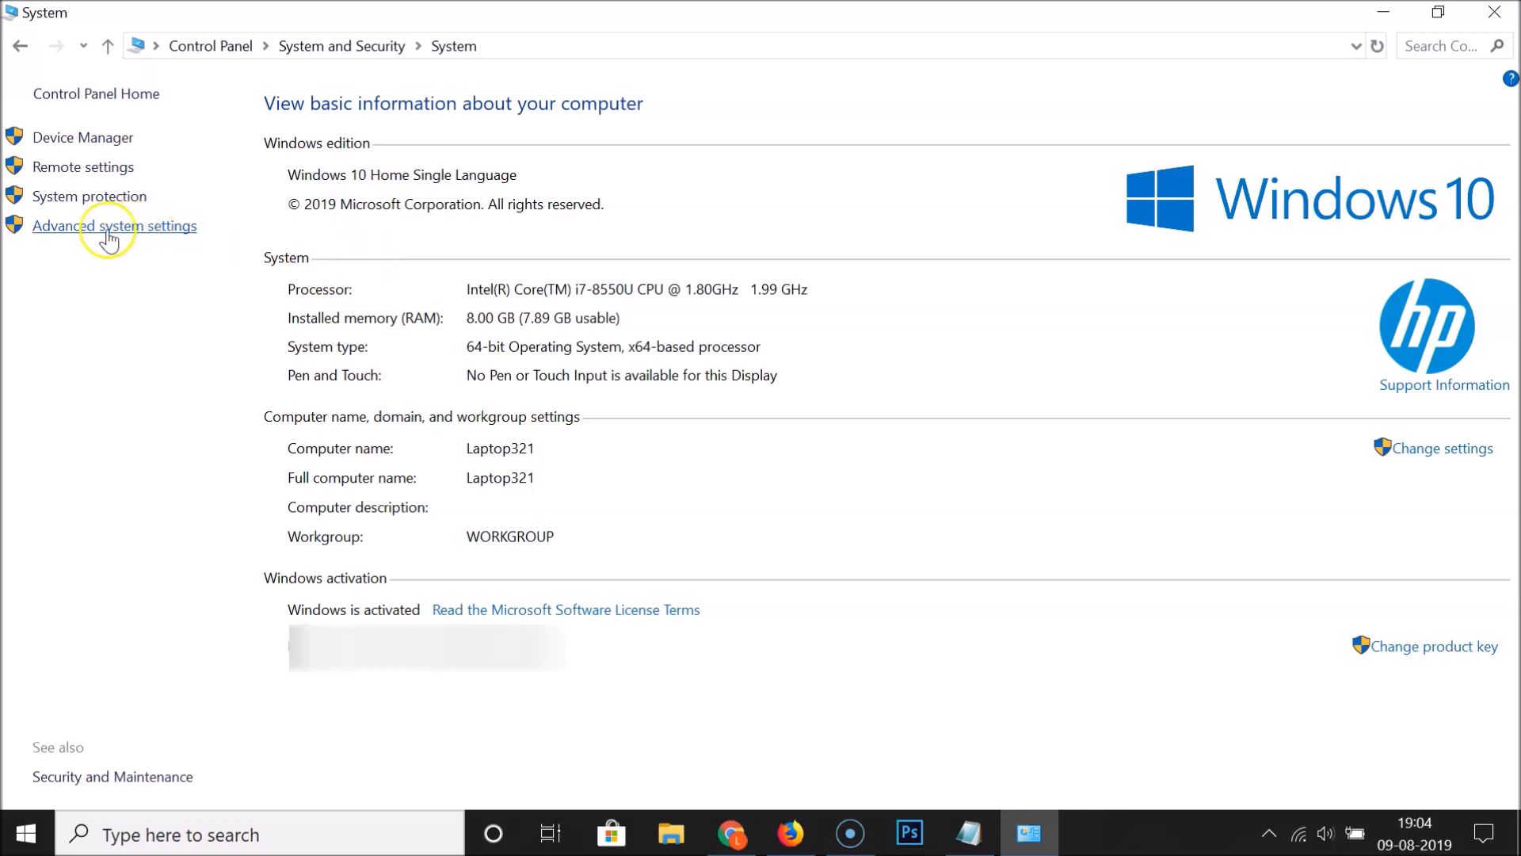
pyautogui.click(170, 226)
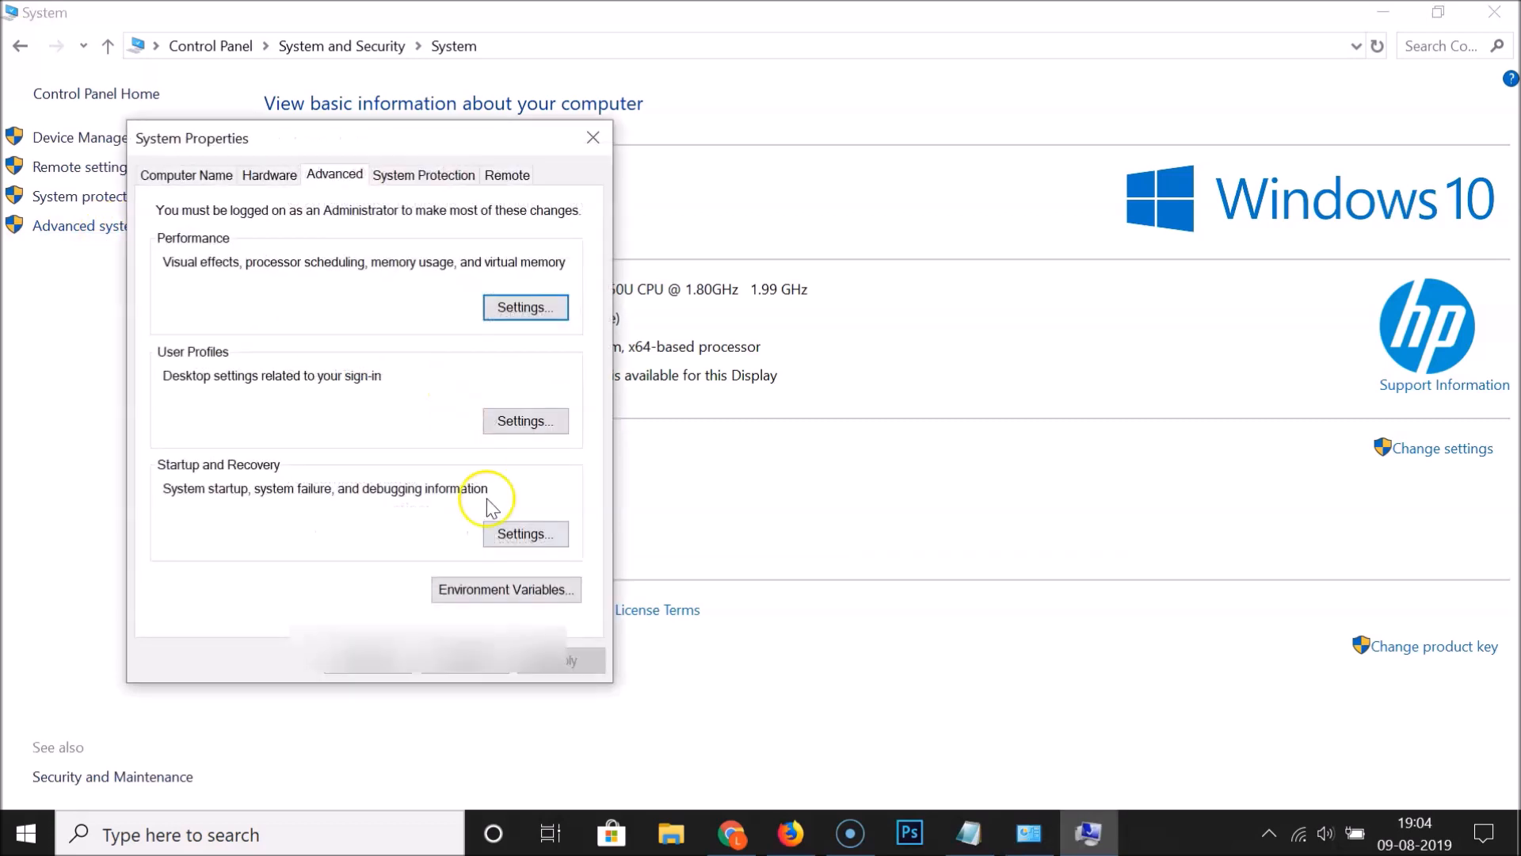
pyautogui.click(540, 594)
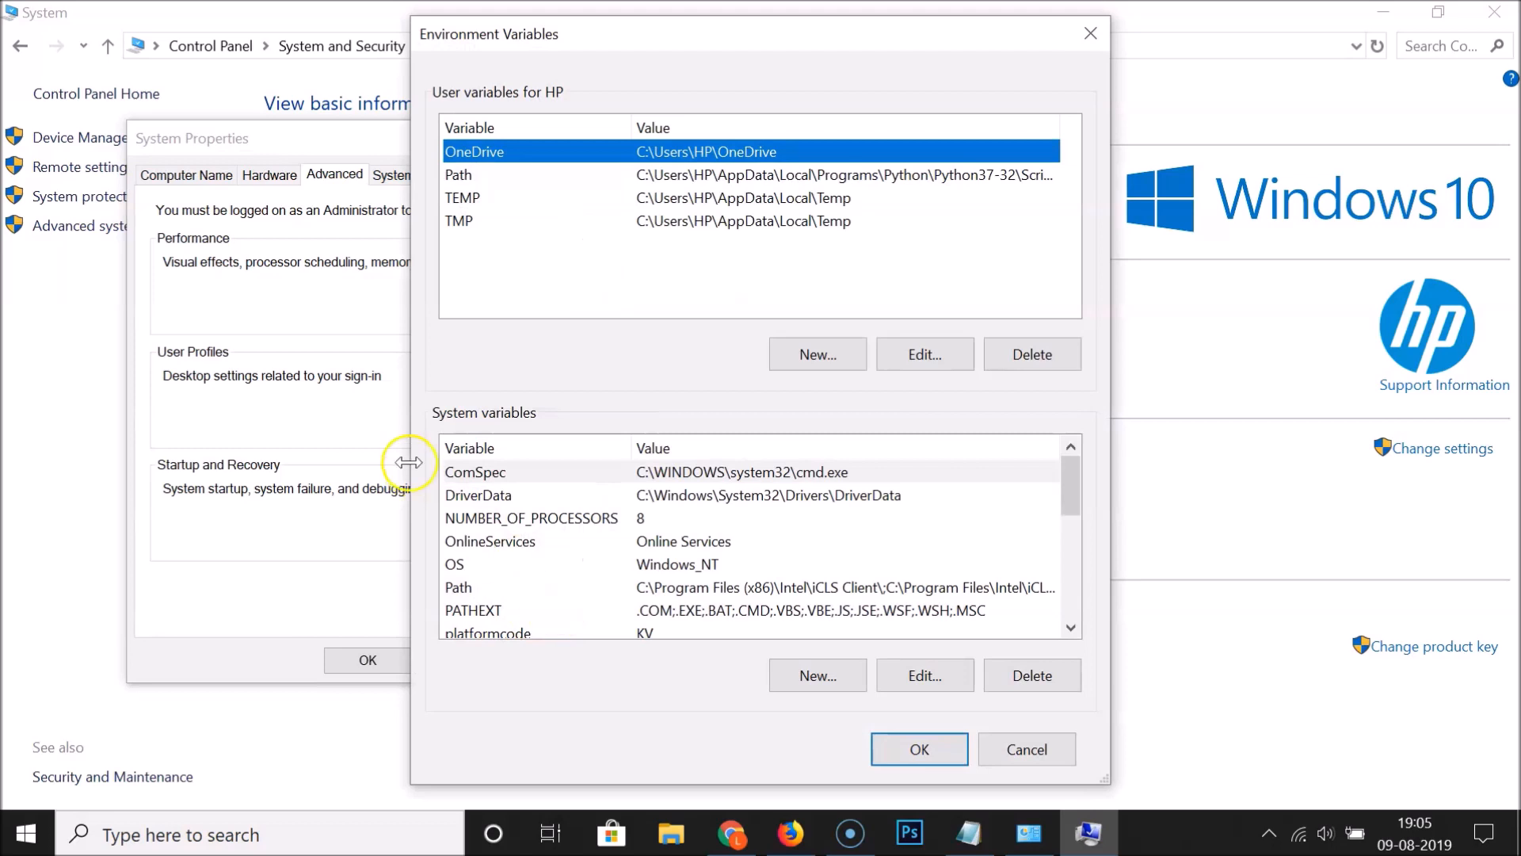
pyautogui.click(489, 588)
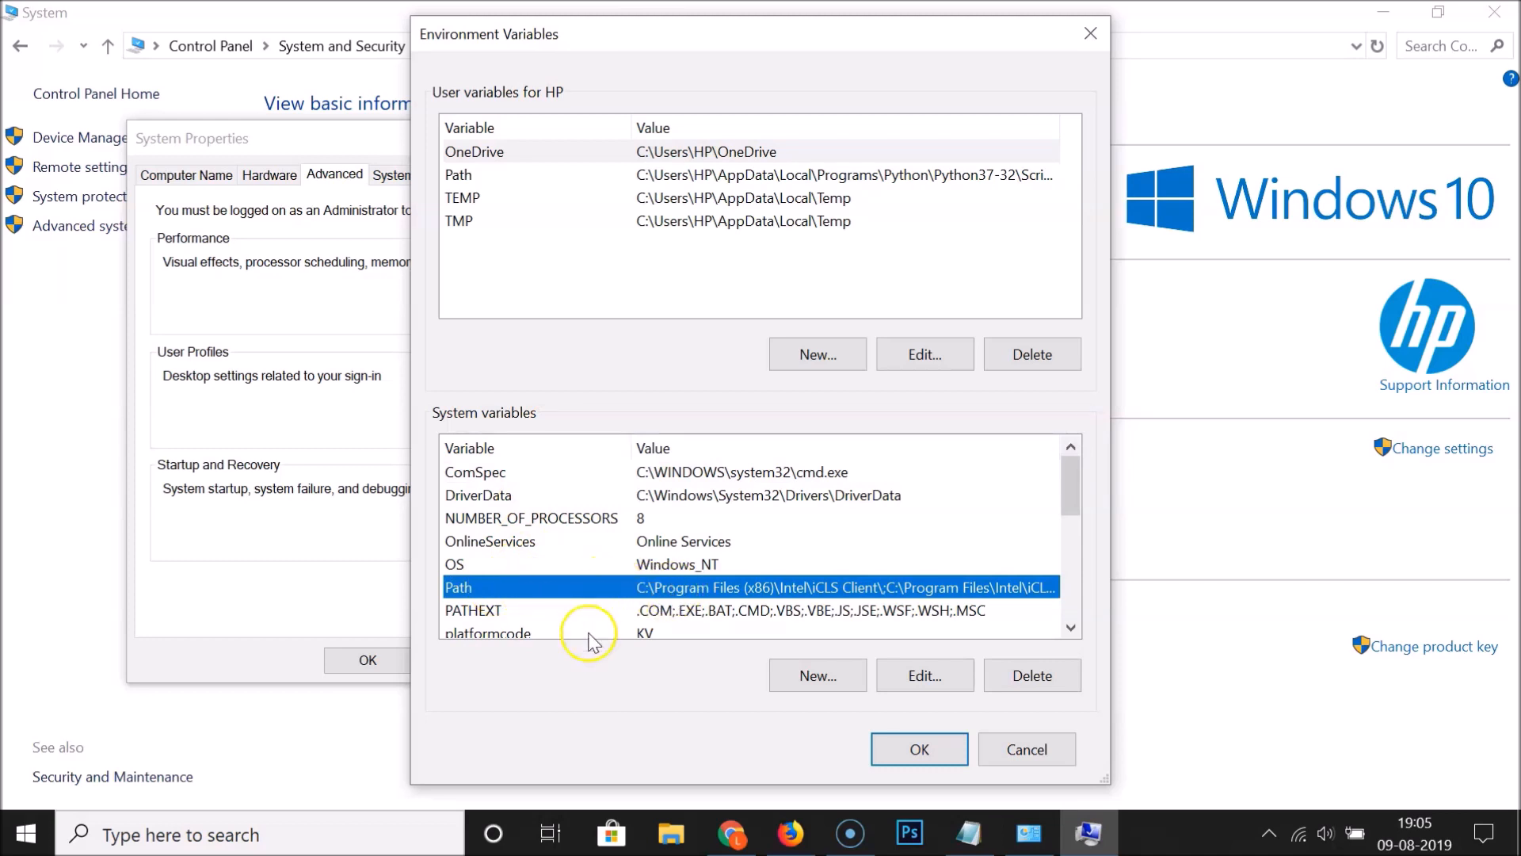
pyautogui.click(911, 678)
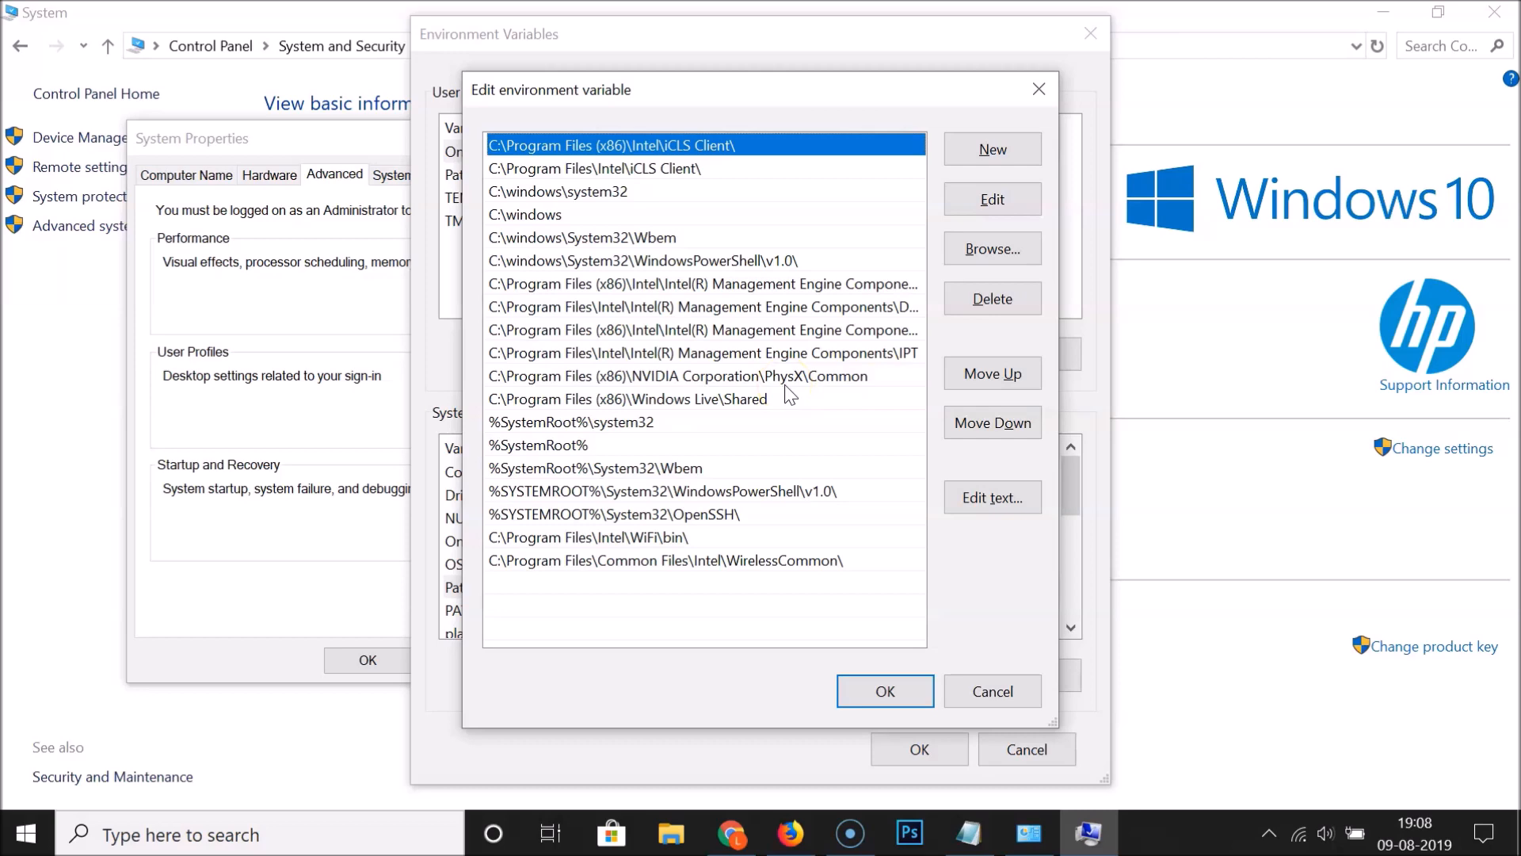
# - Open the folder C:\Program Files\Java\jdk-12.0.2\bin in File Explorer
pyautogui.click(670, 828)
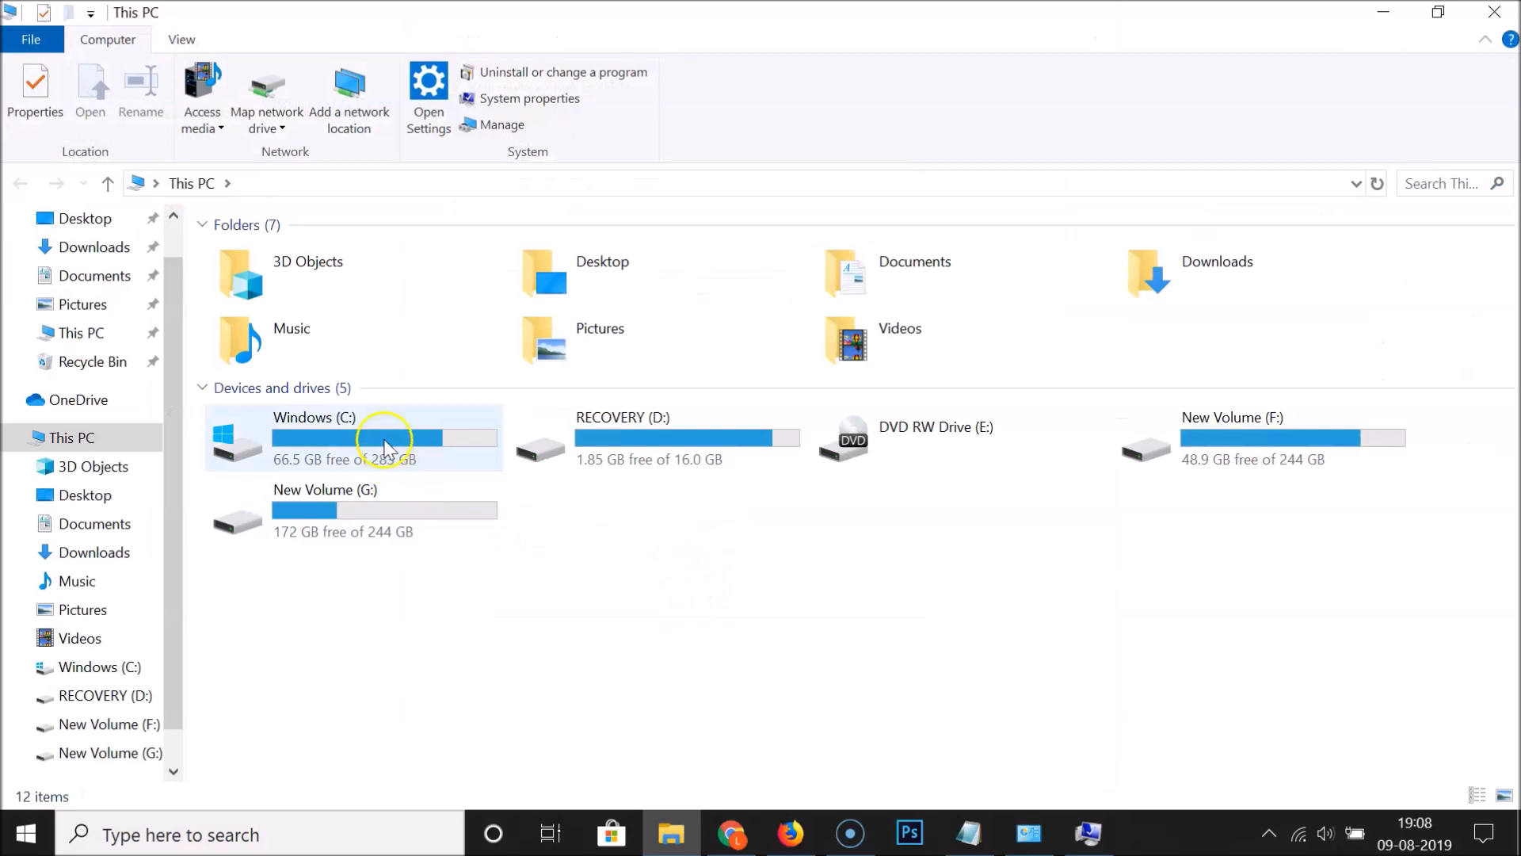
pyautogui.doubleClick(383, 441)
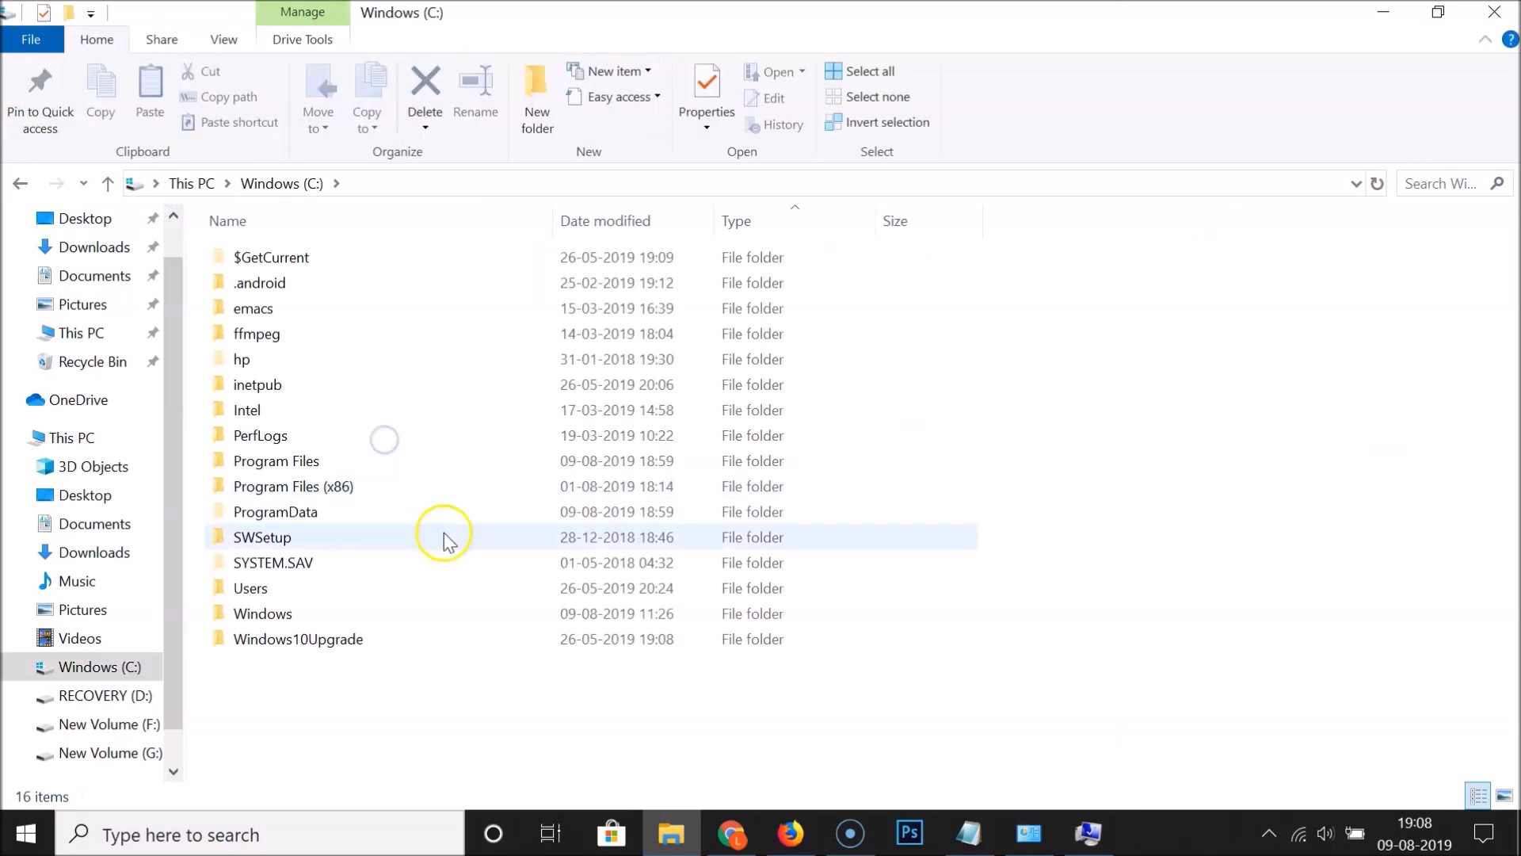
pyautogui.doubleClick(297, 462)
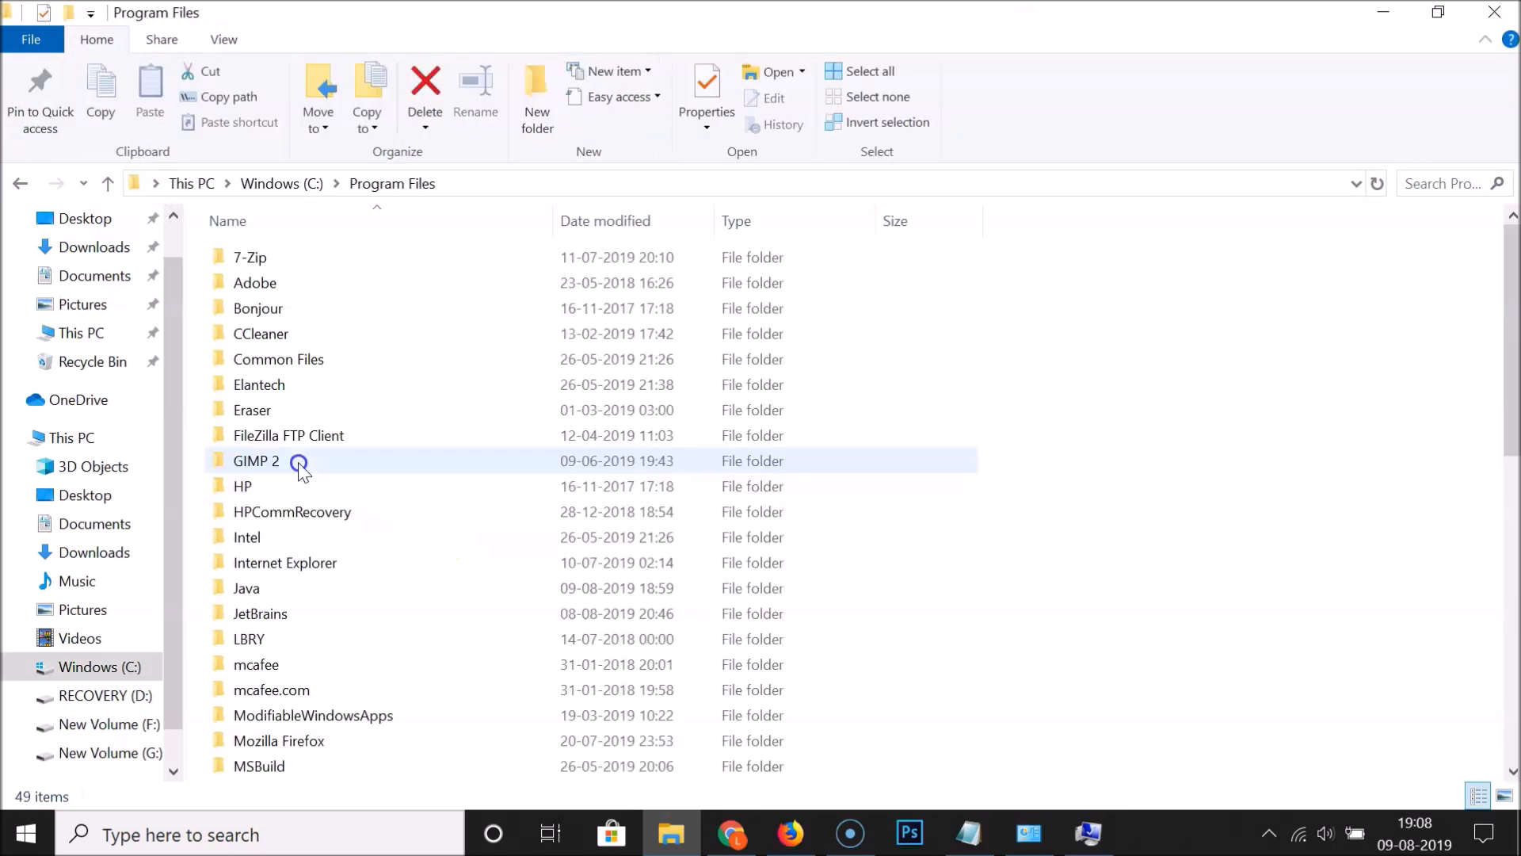
pyautogui.doubleClick(278, 588)
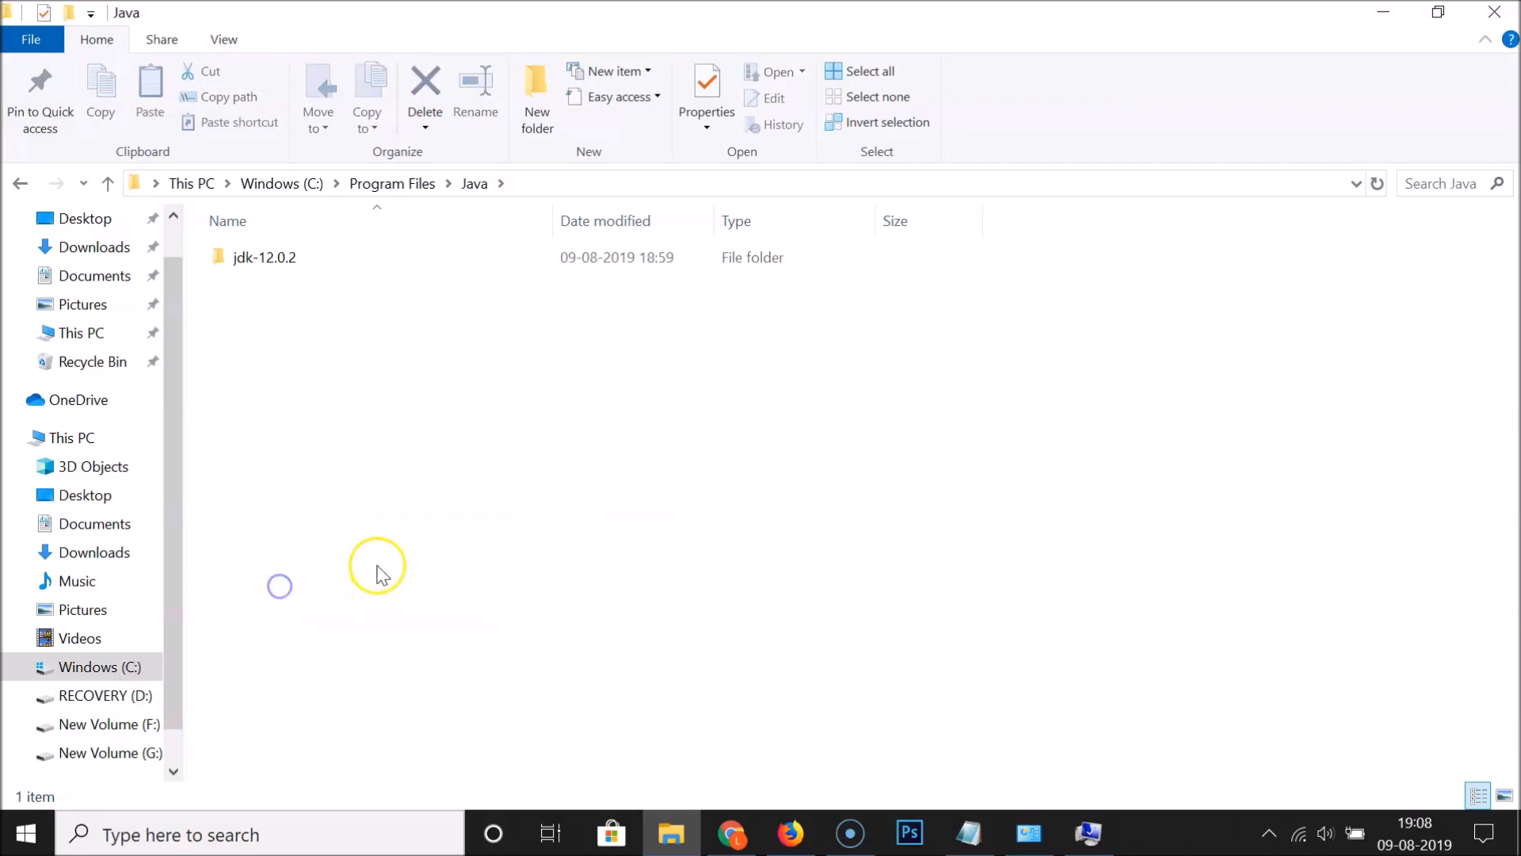
pyautogui.doubleClick(280, 263)
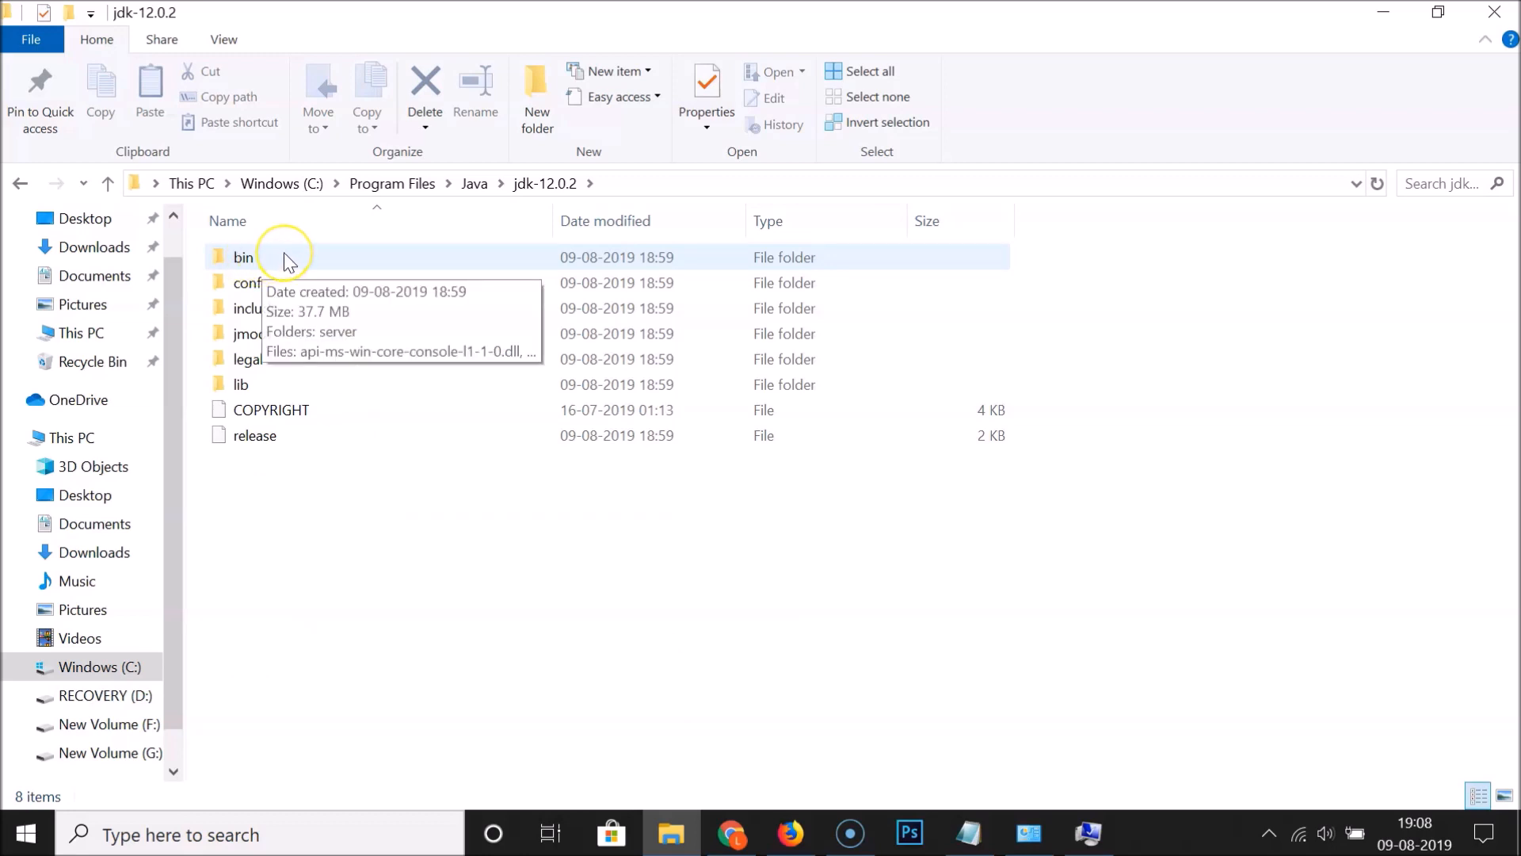
pyautogui.doubleClick(286, 256)
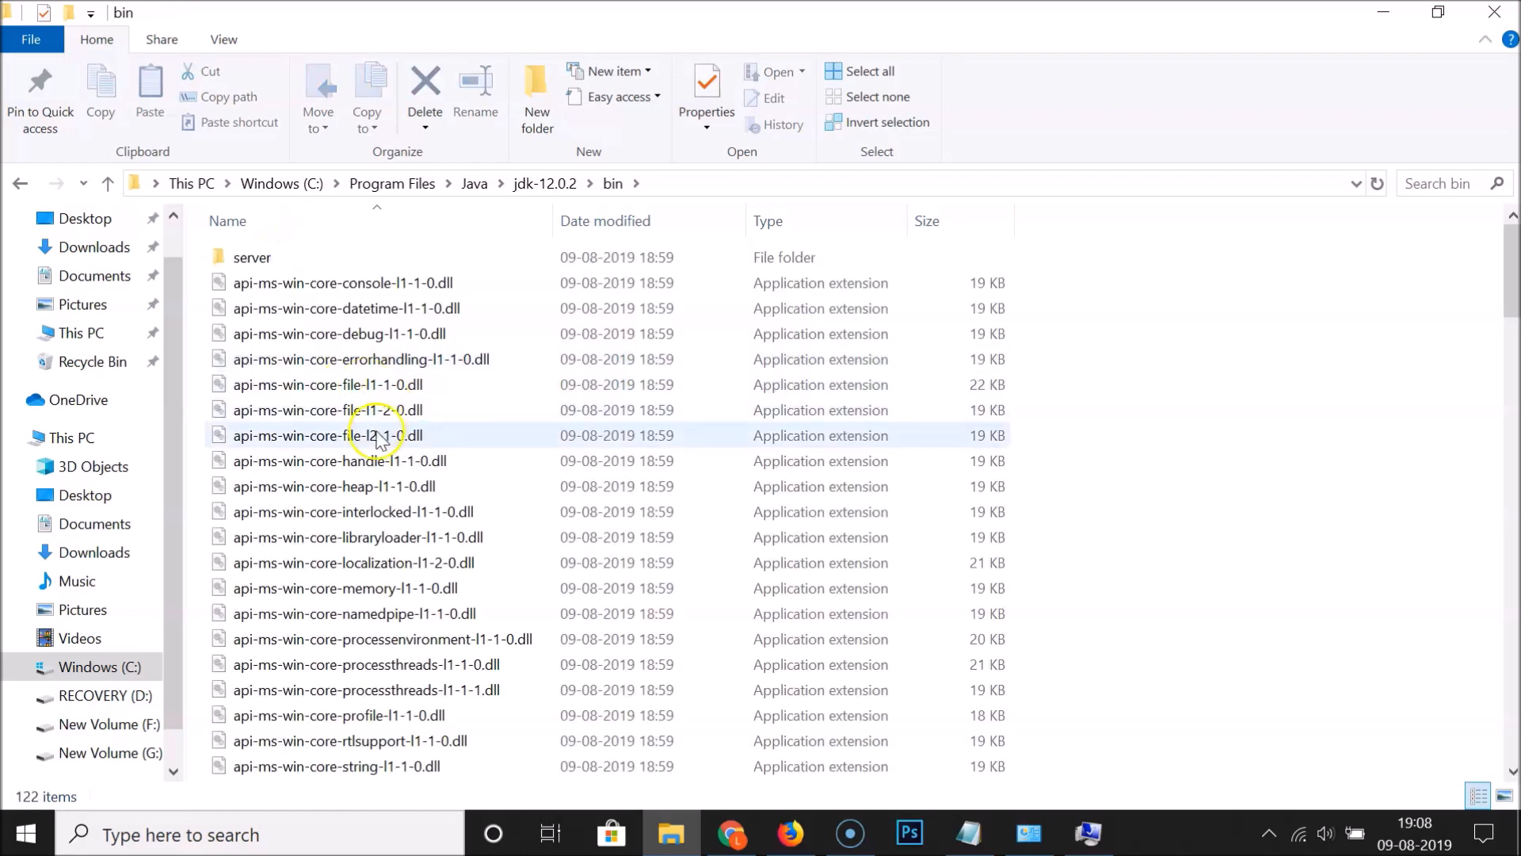
# - Copy the full path of the JDK bin folder and close File Explorer
pyautogui.click(664, 186)
pyautogui.hotkey('ctrl', 'c')
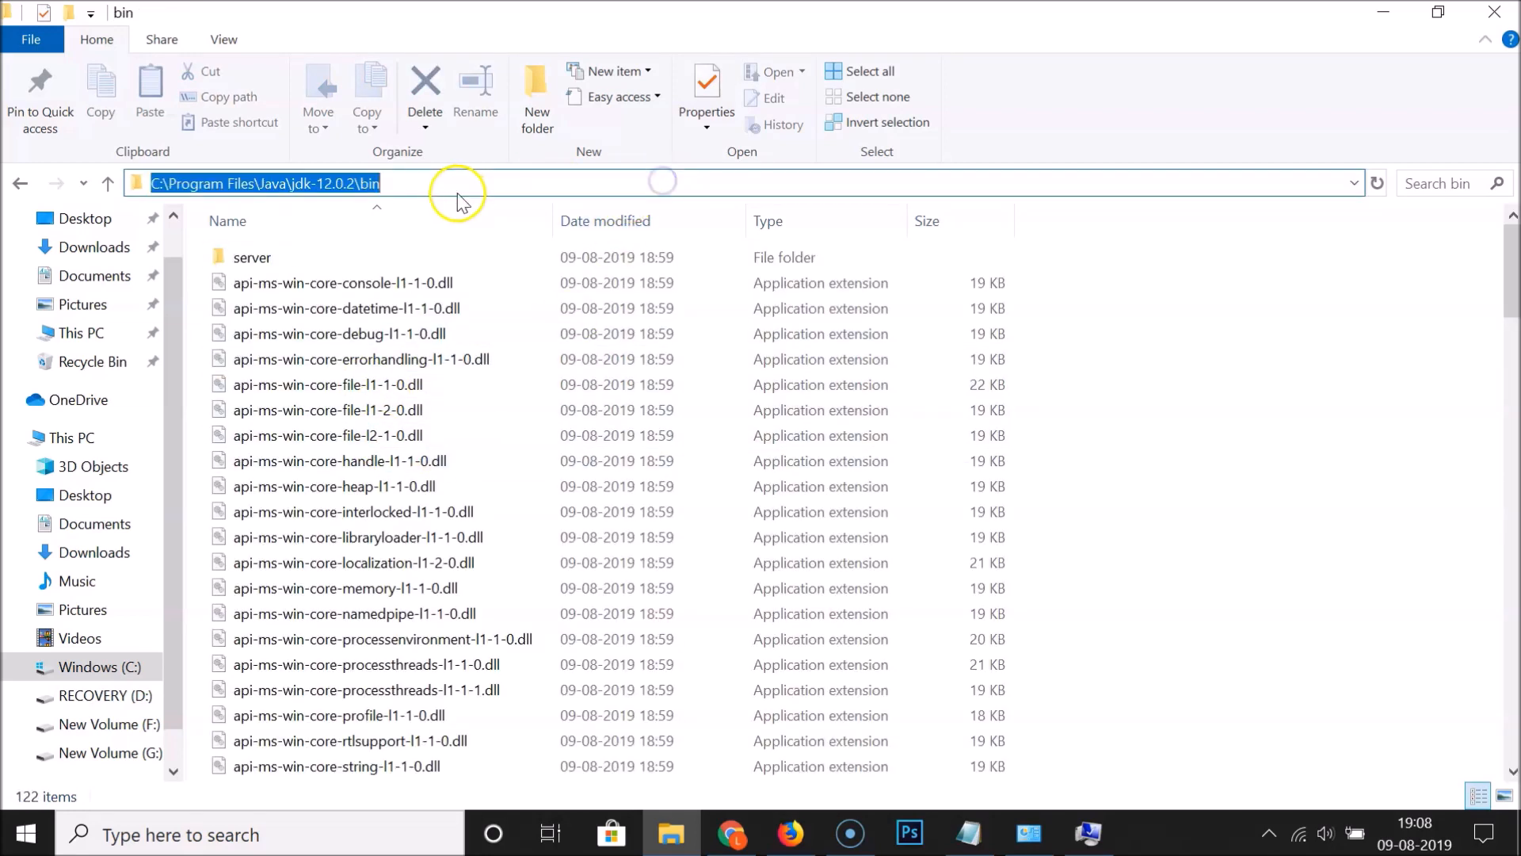
pyautogui.rightClick(354, 186)
pyautogui.click(428, 256)
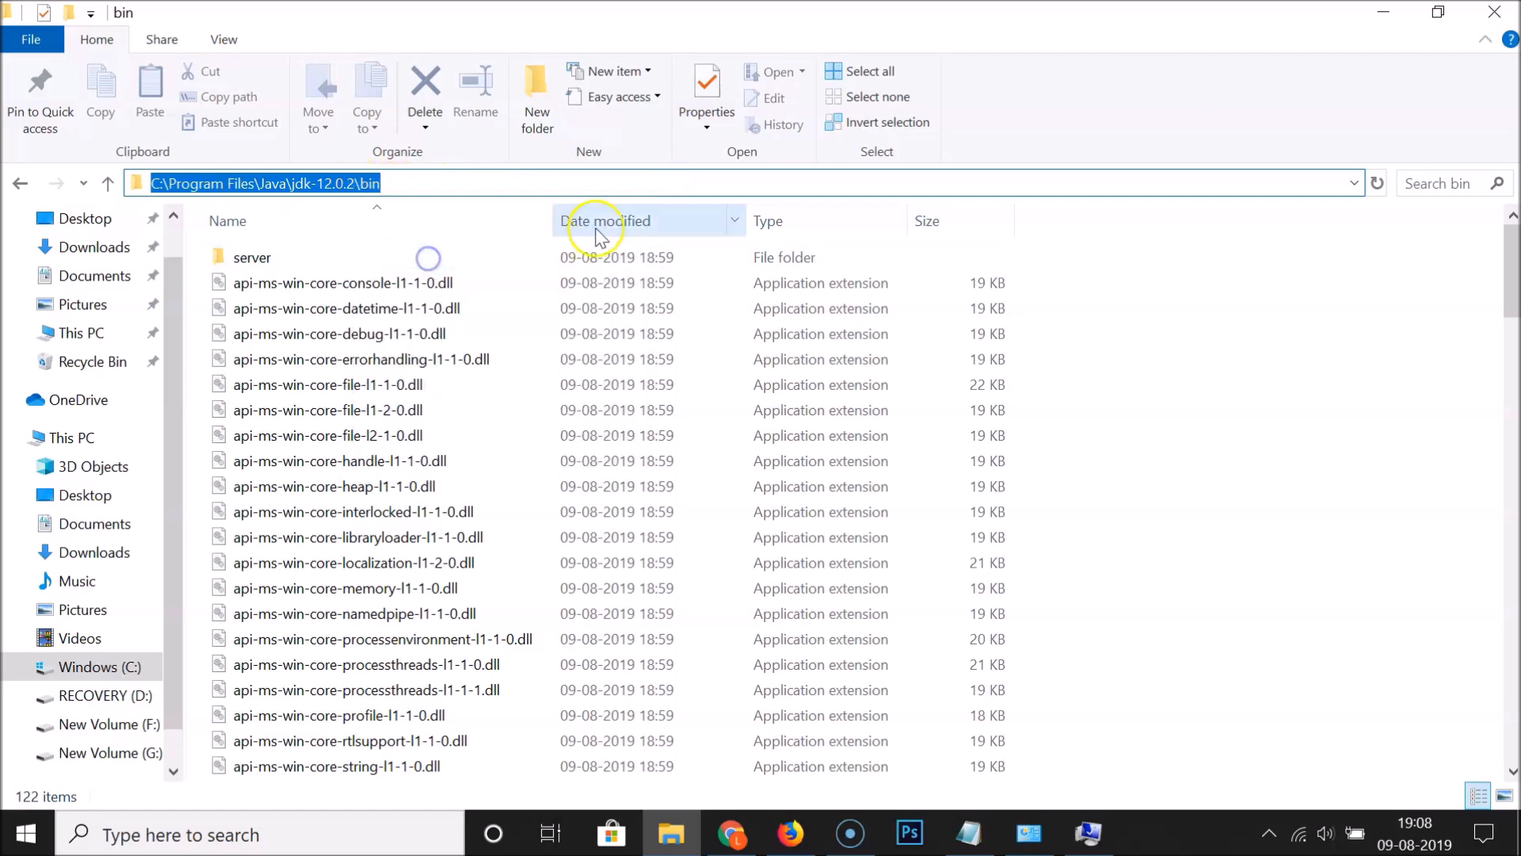
pyautogui.click(1495, 12)
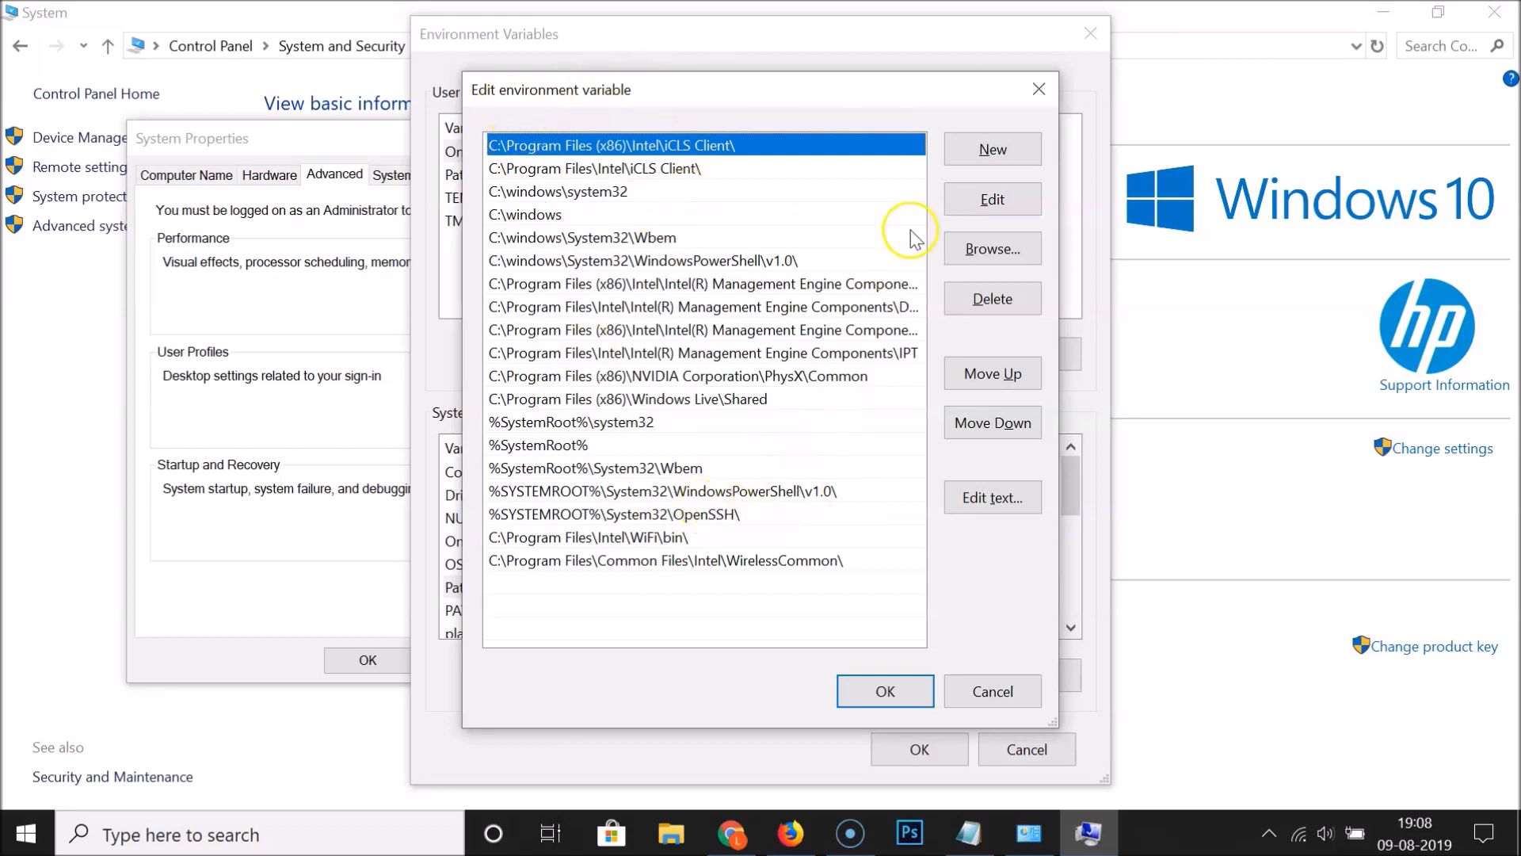
# - Add C:\Program Files\Java\jdk-12.0.2\bin as a new entry of the Path variable, save the changes and close the system settings
pyautogui.click(988, 150)
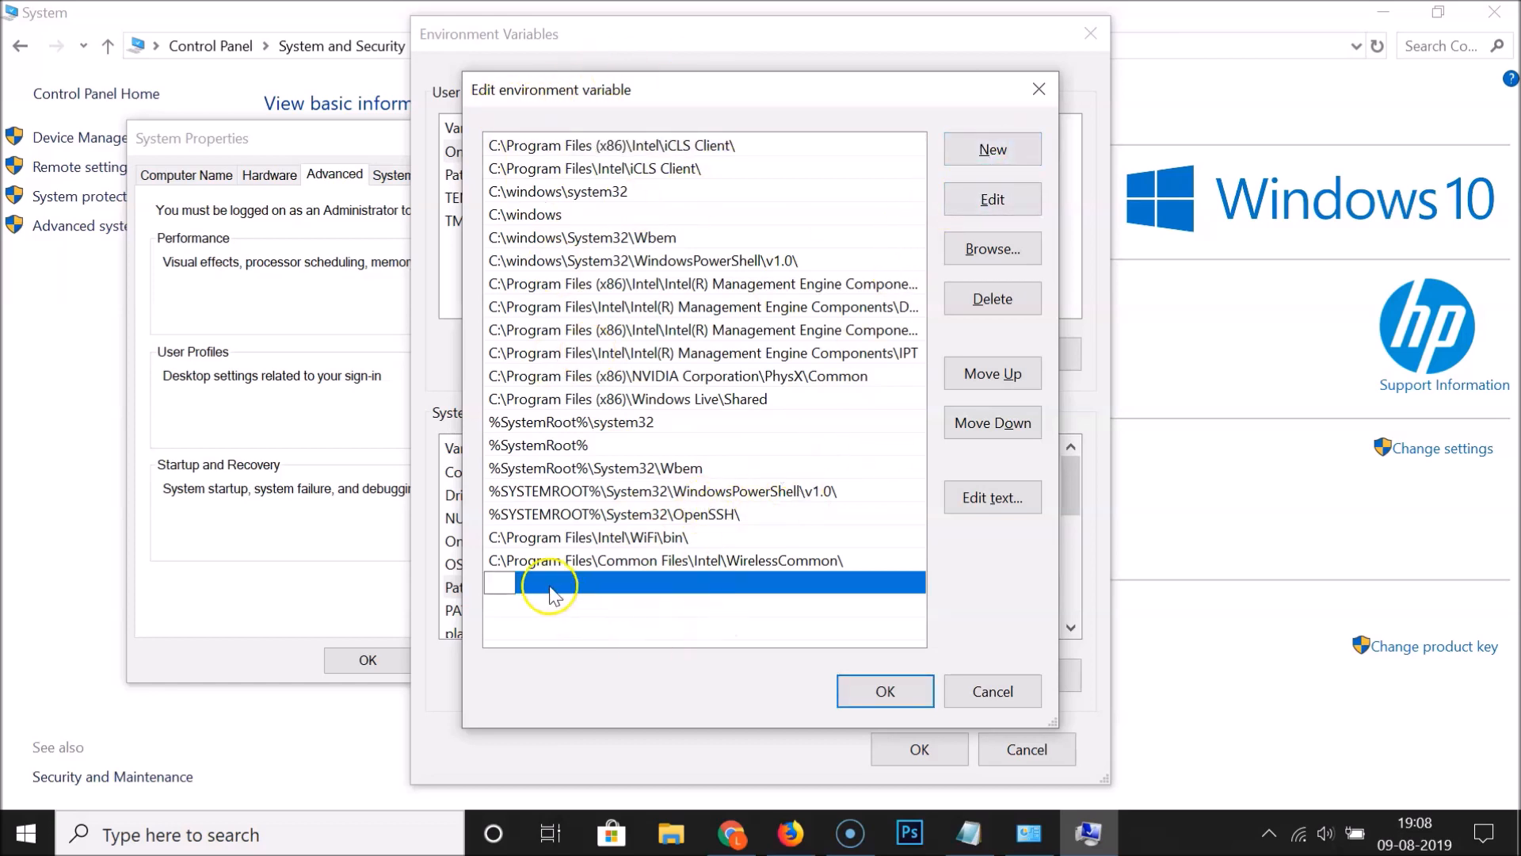
pyautogui.rightClick(503, 580)
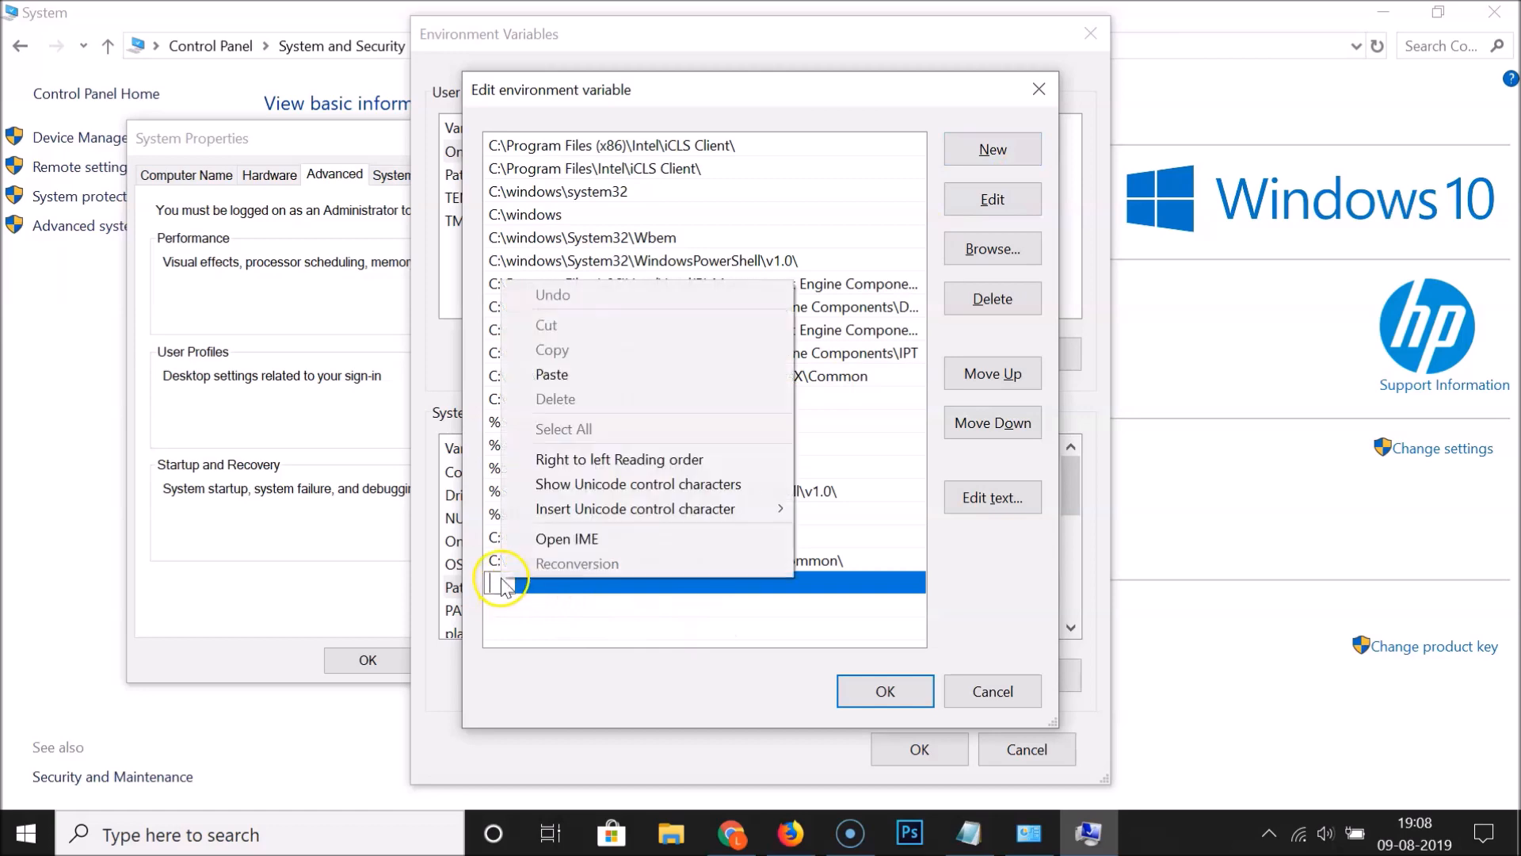
pyautogui.click(552, 386)
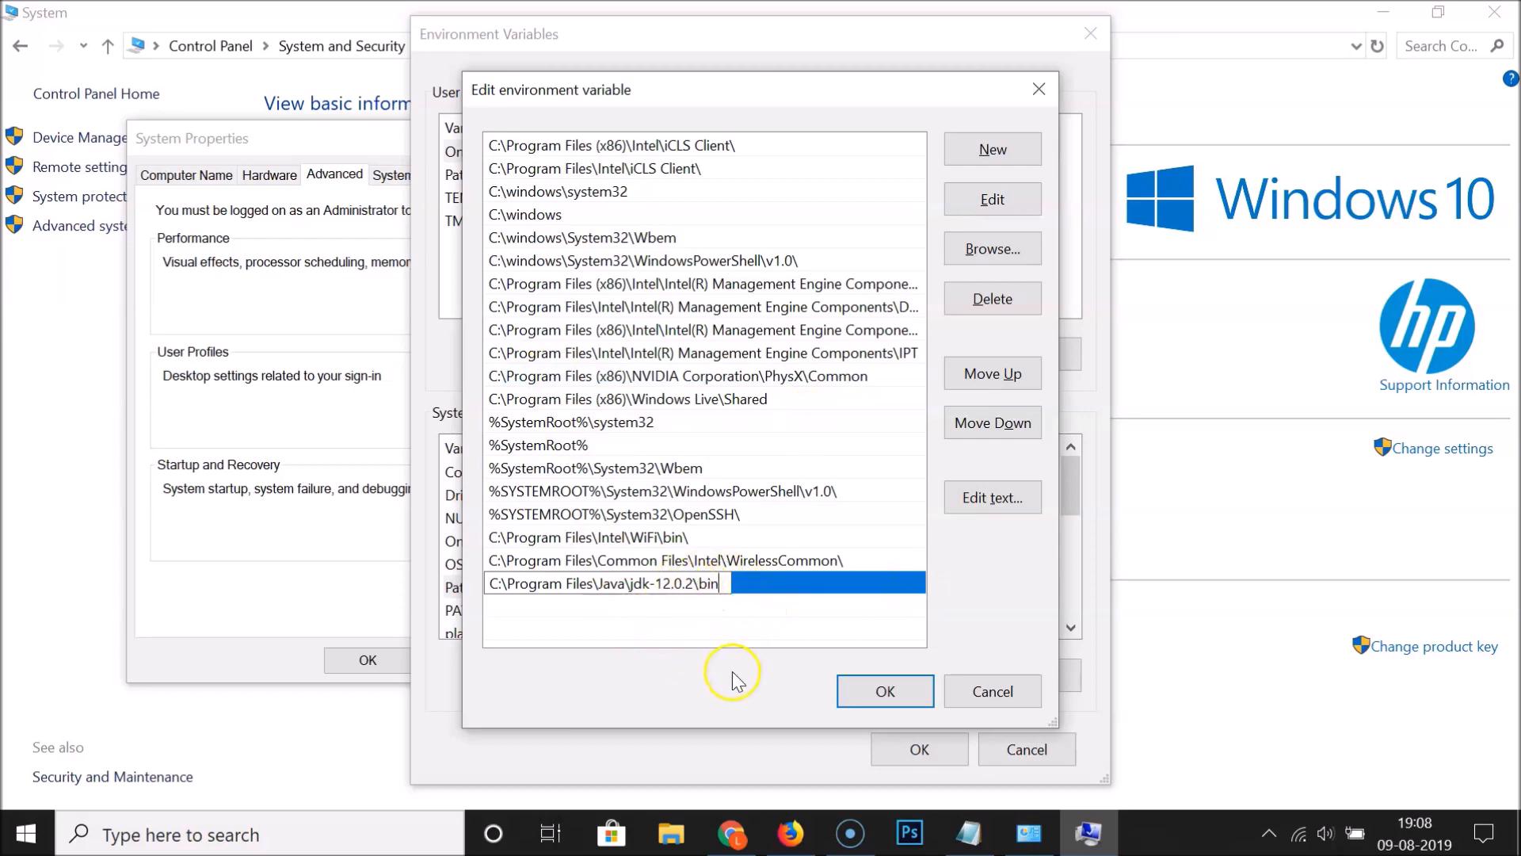
pyautogui.click(874, 703)
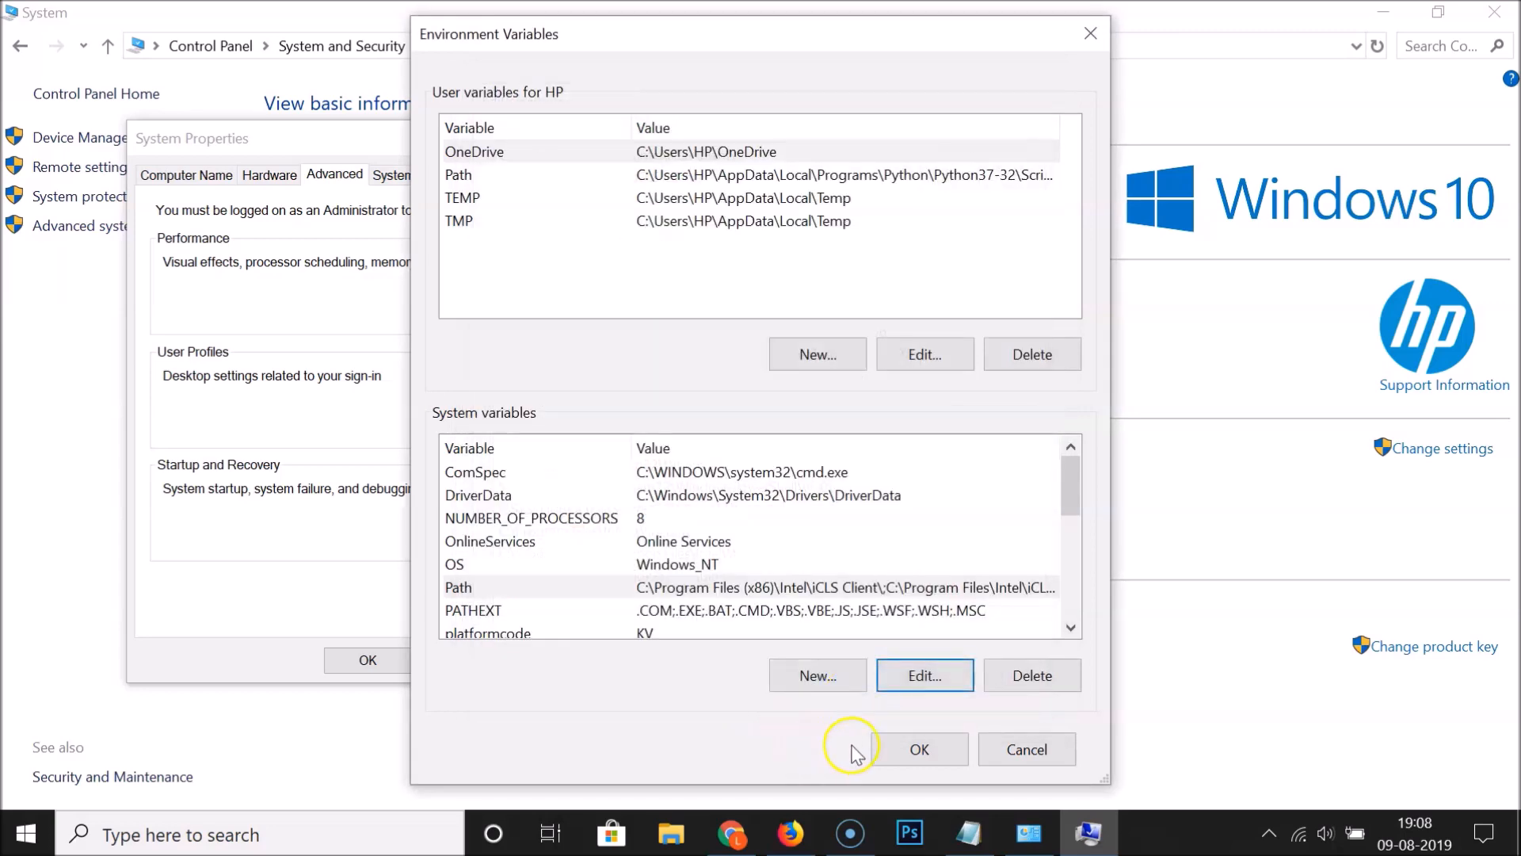
pyautogui.click(923, 750)
pyautogui.click(371, 663)
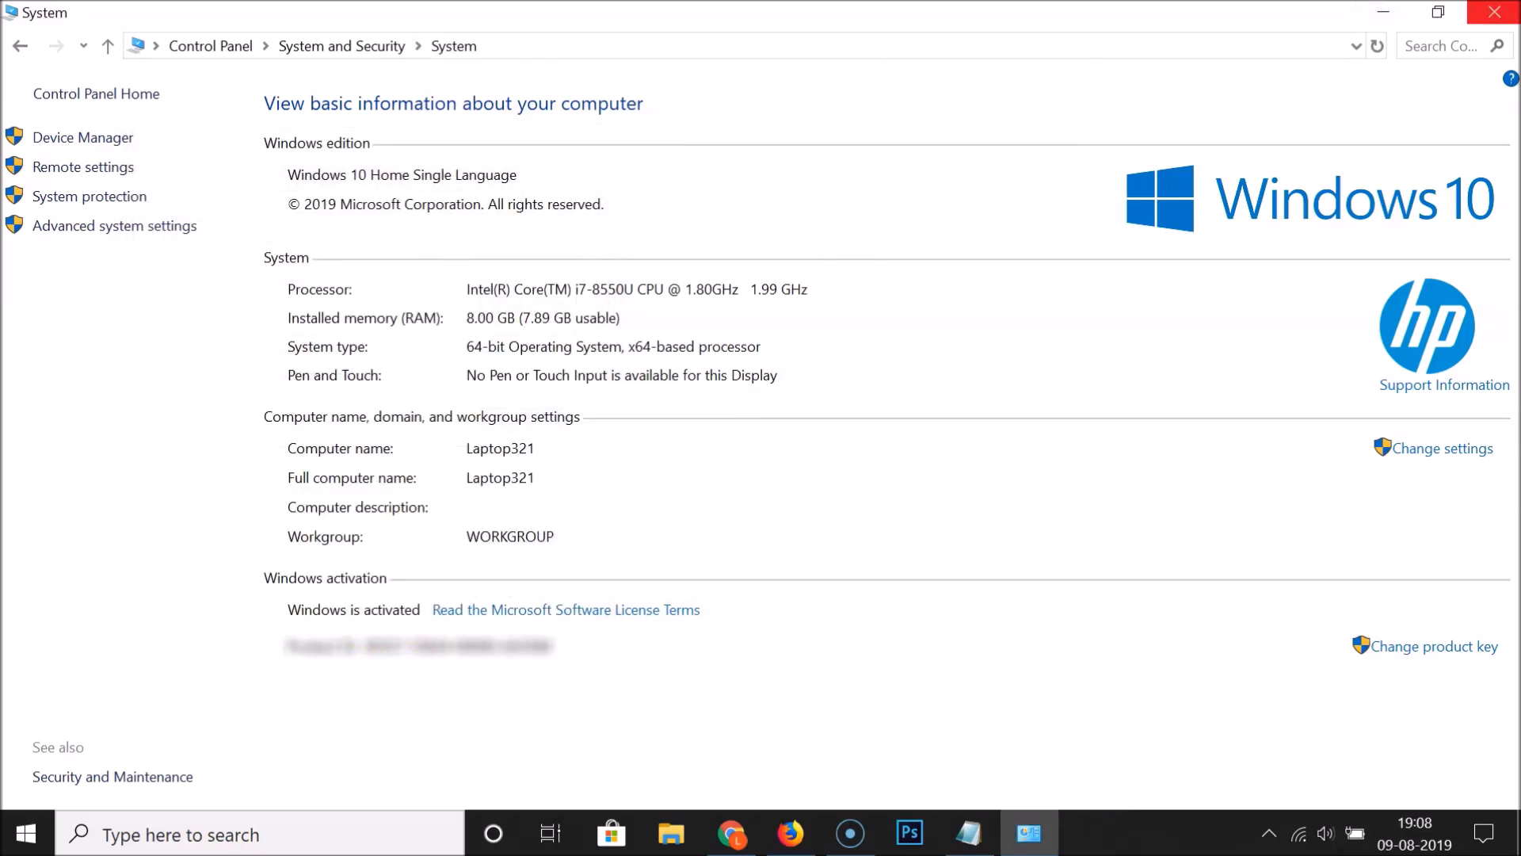
pyautogui.click(1494, 12)
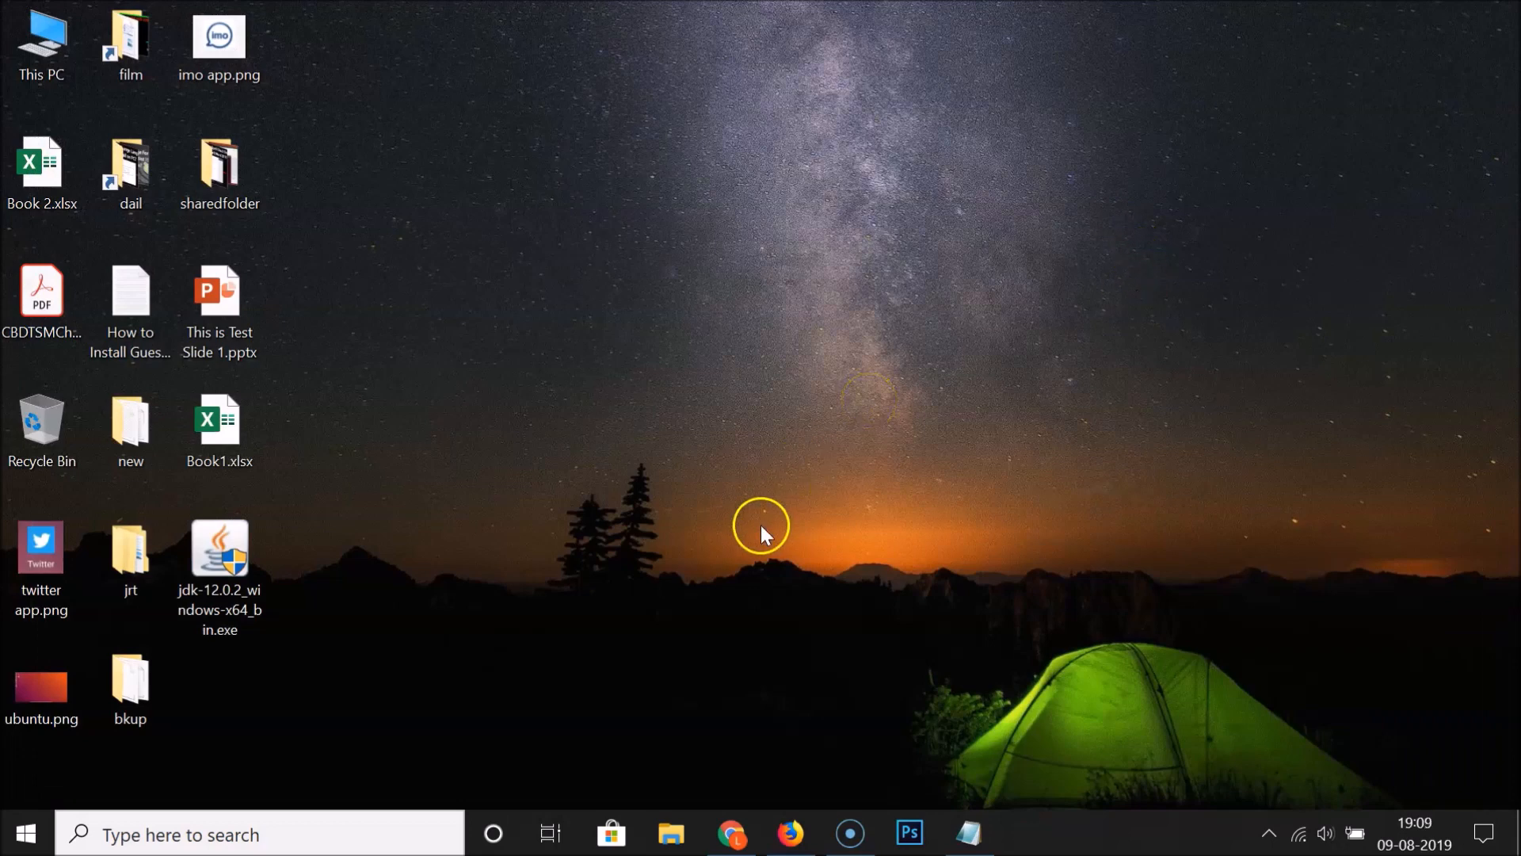
# - Check the Java version by running java --version in a new Command Prompt window, and close the window
pyautogui.click(181, 835)
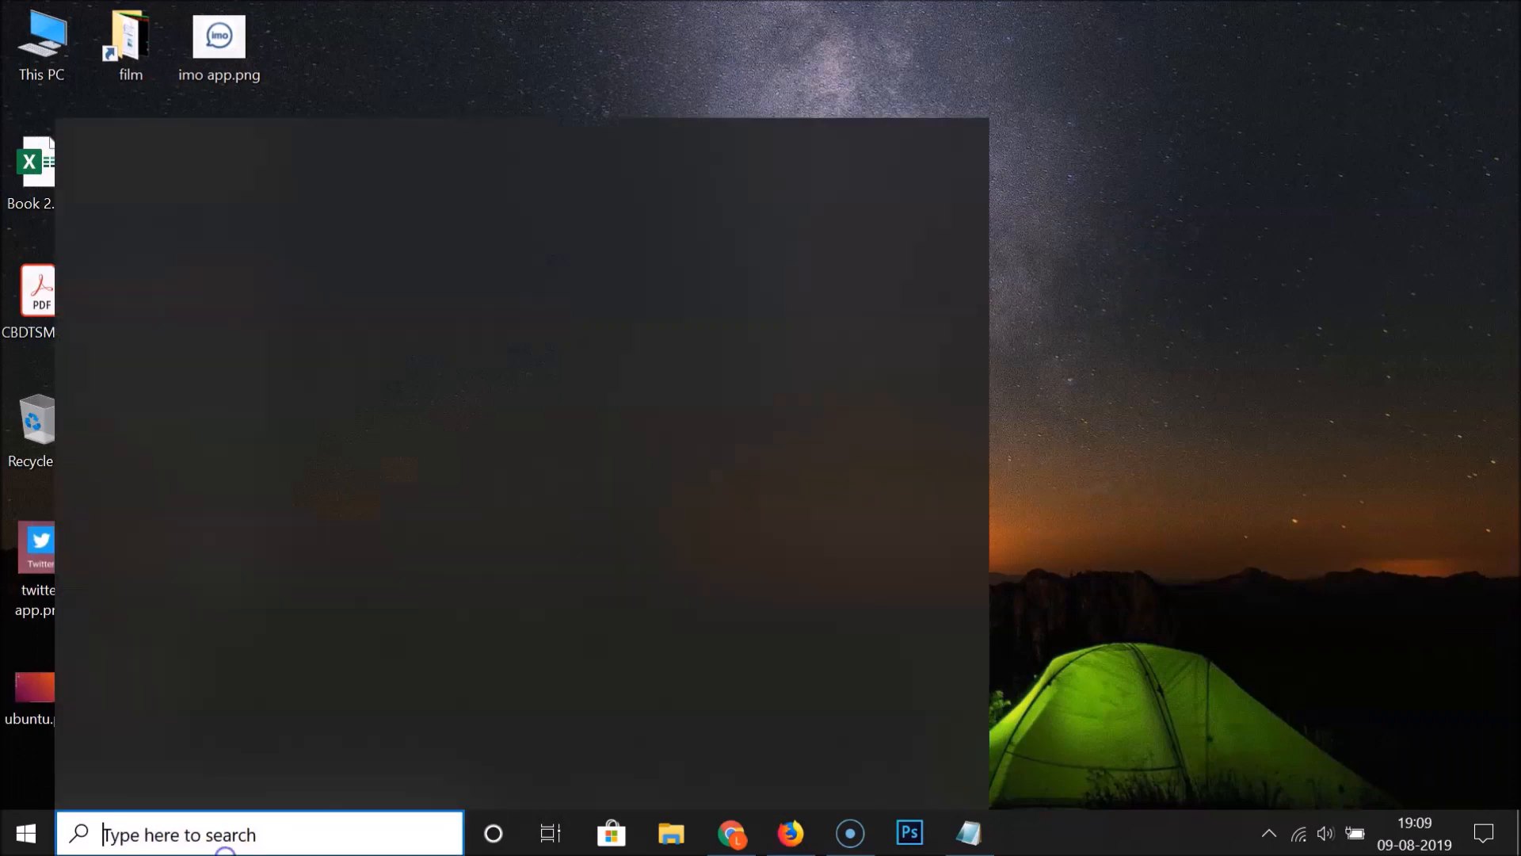
pyautogui.write('command prop')
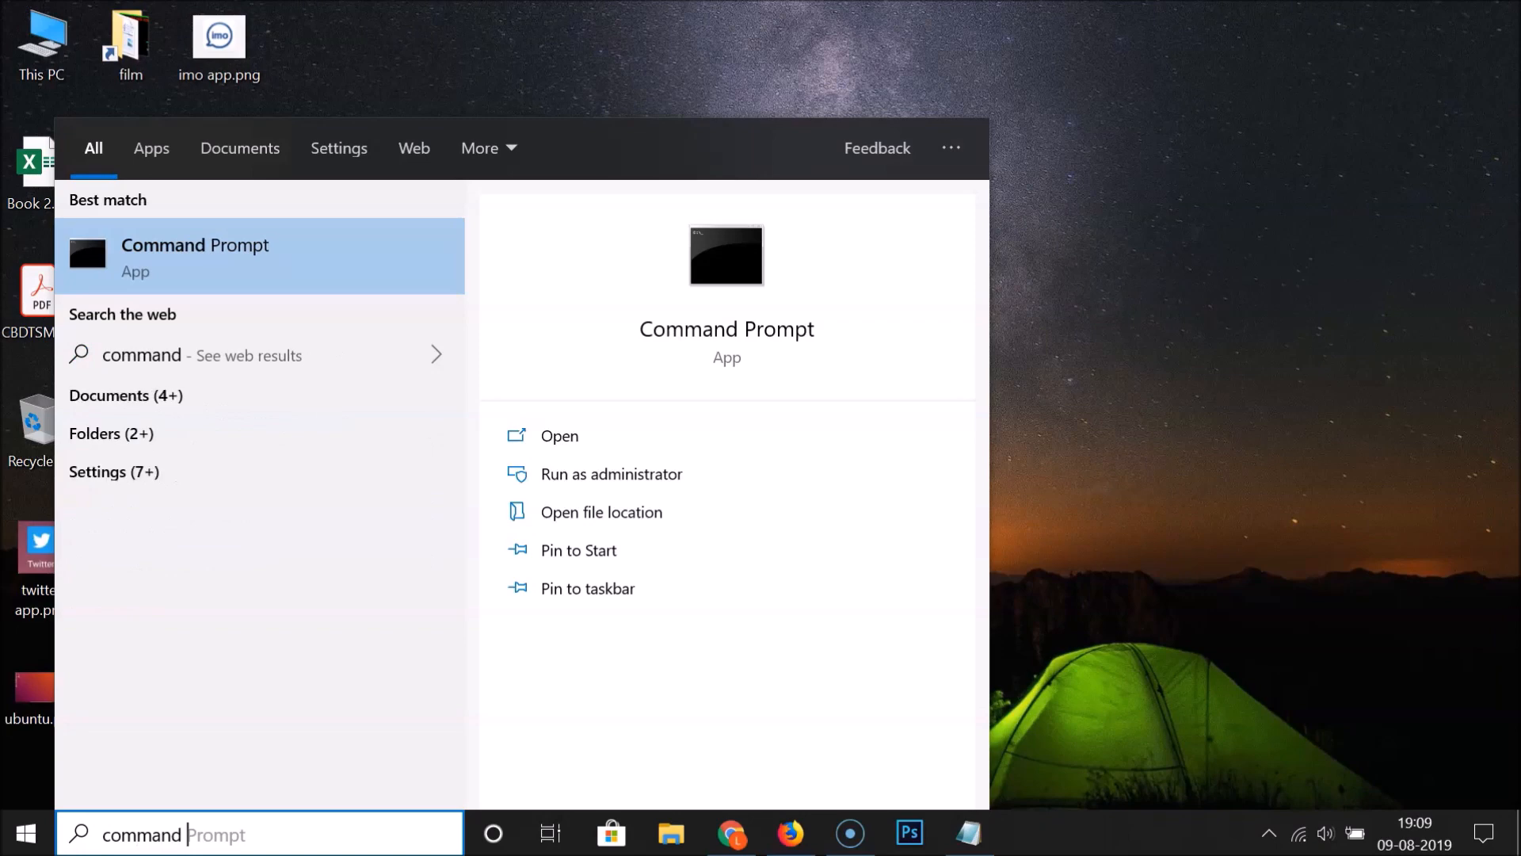
pyautogui.press('BackSpace')
pyautogui.press('BackSpace')
pyautogui.write('ompt')
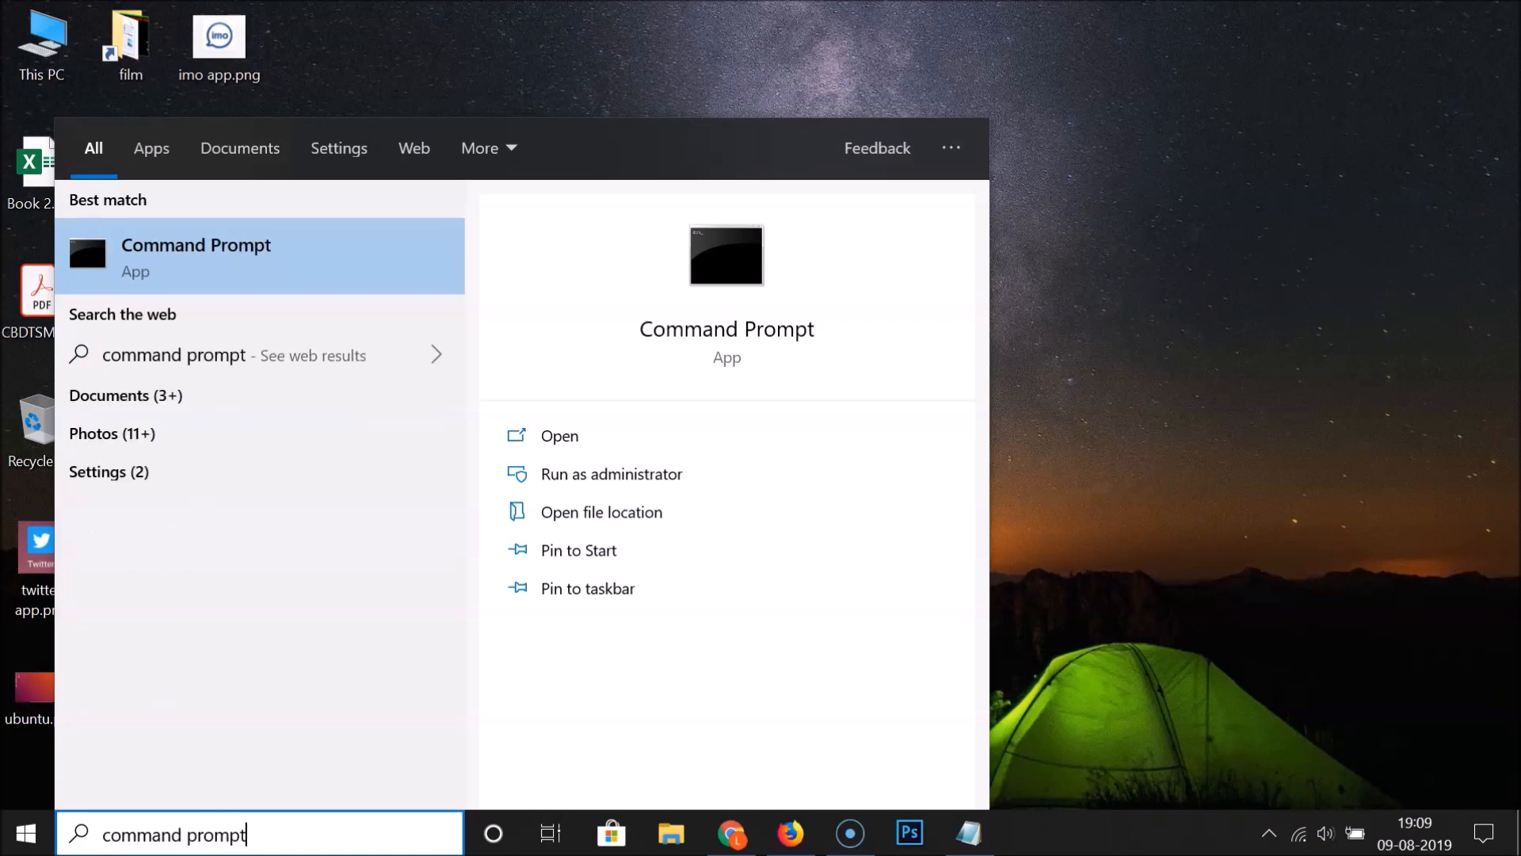
pyautogui.click(201, 249)
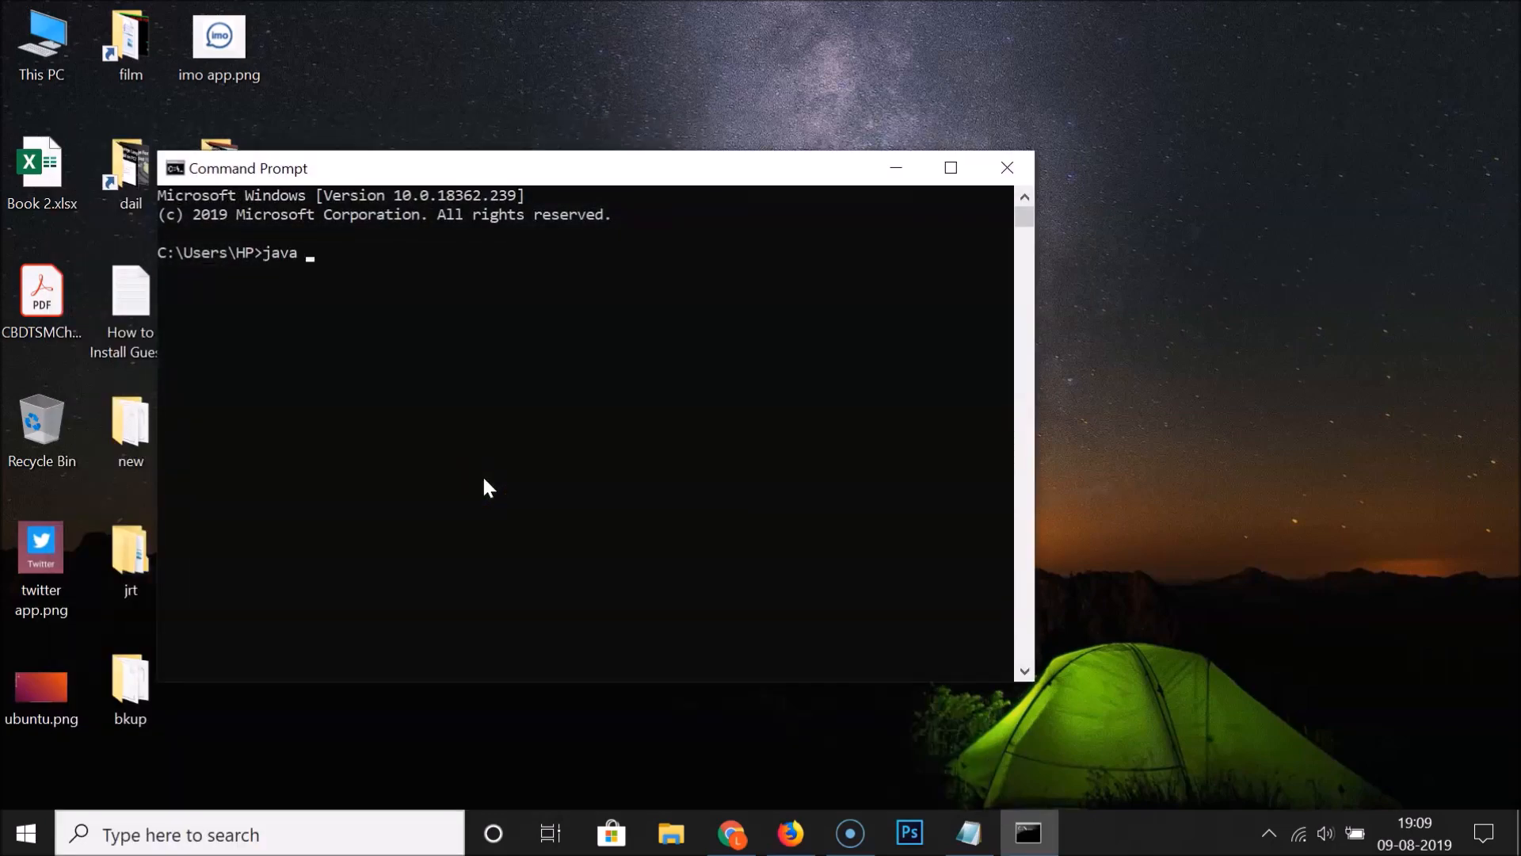
pyautogui.write('java --version')
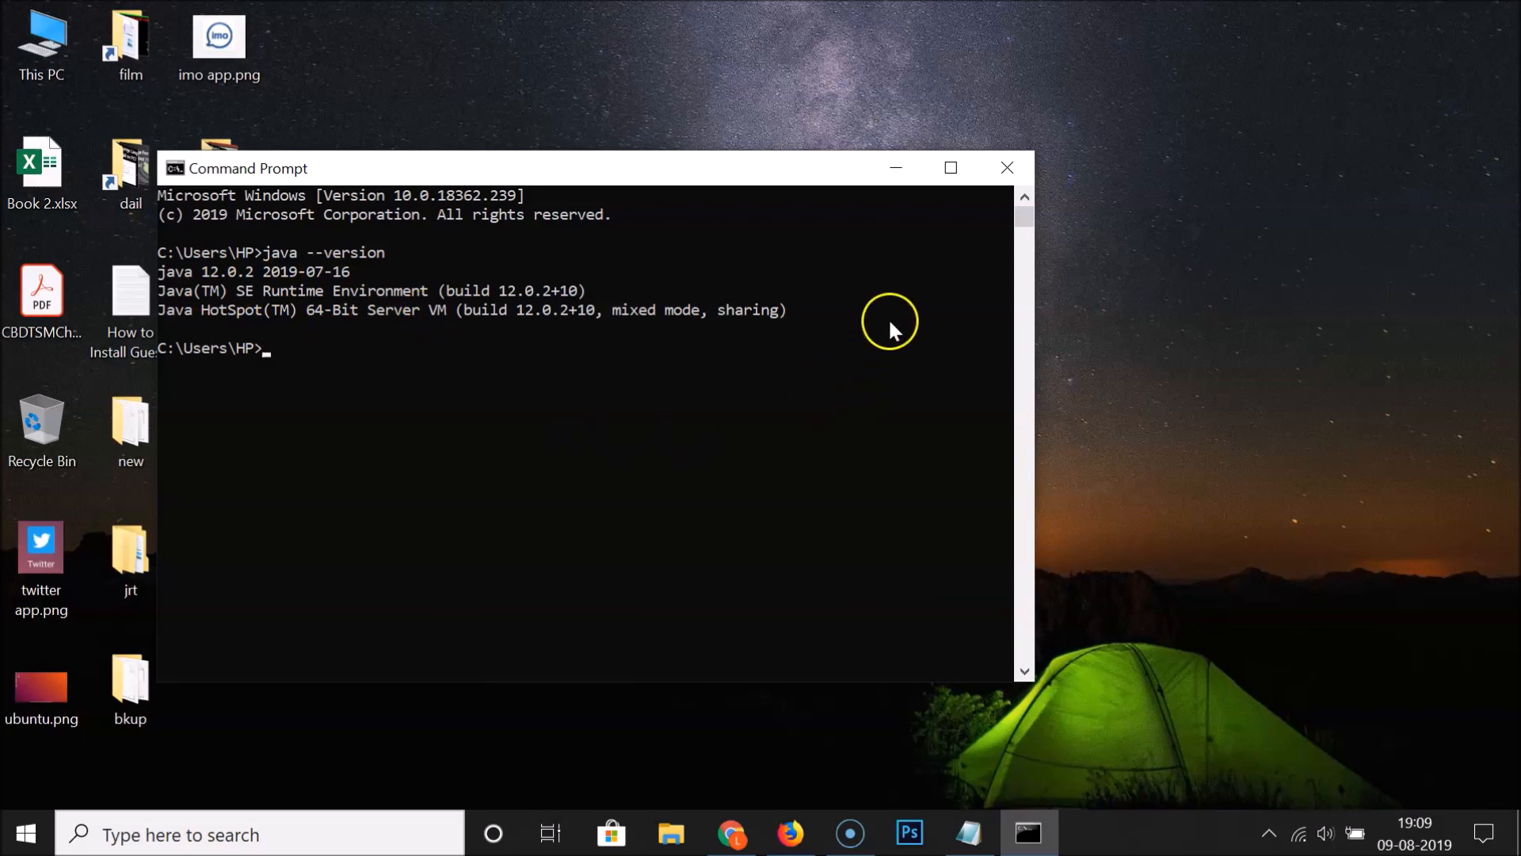
pyautogui.click(1006, 168)
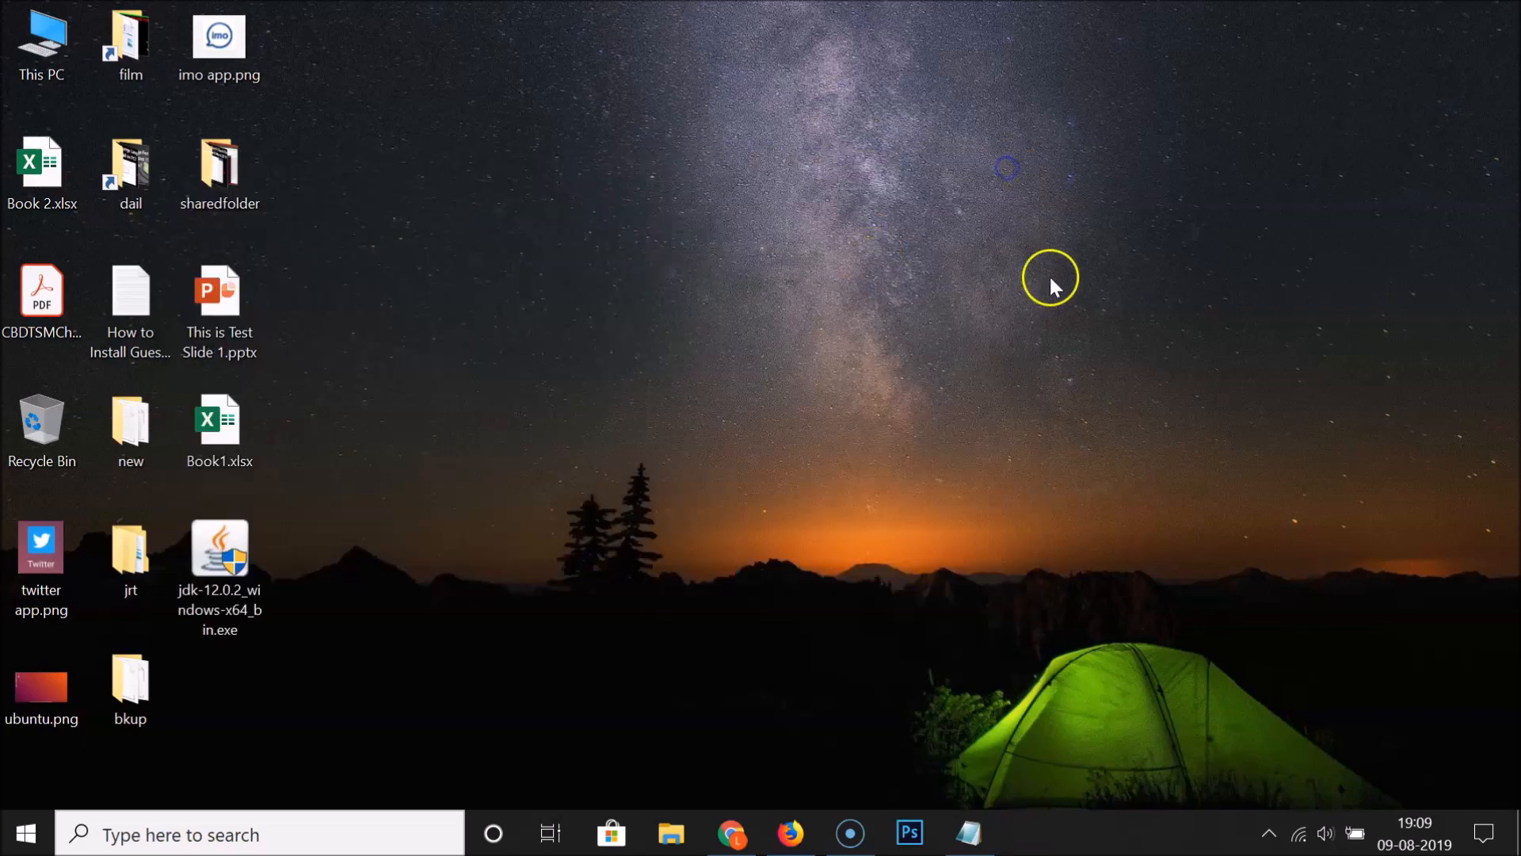
# - Switch to Chrome, open a new tab and close the Java SE Development Kit download tab
pyautogui.click(964, 830)
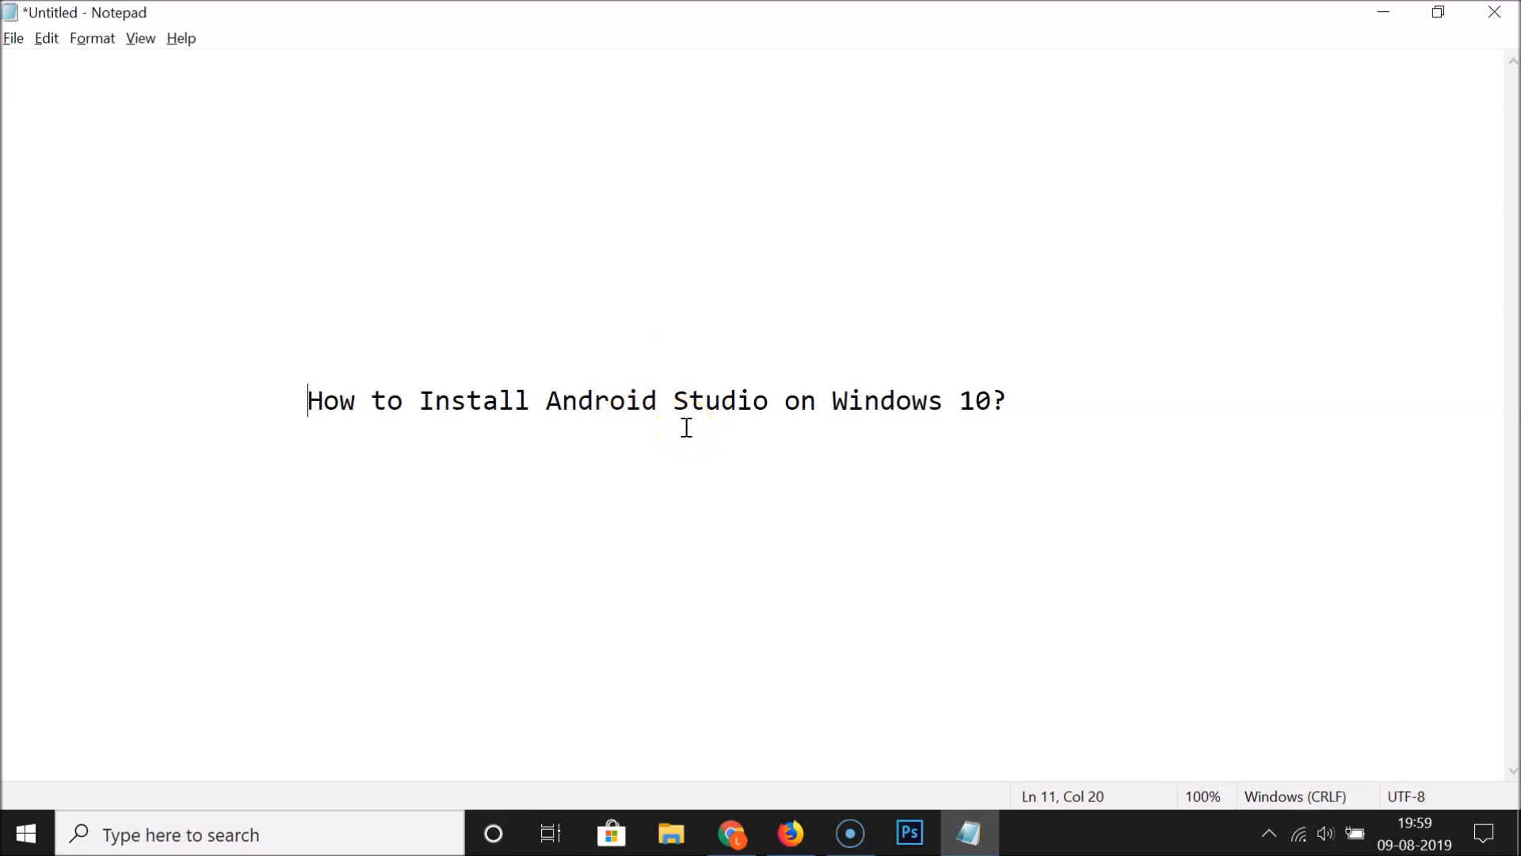
pyautogui.click(731, 832)
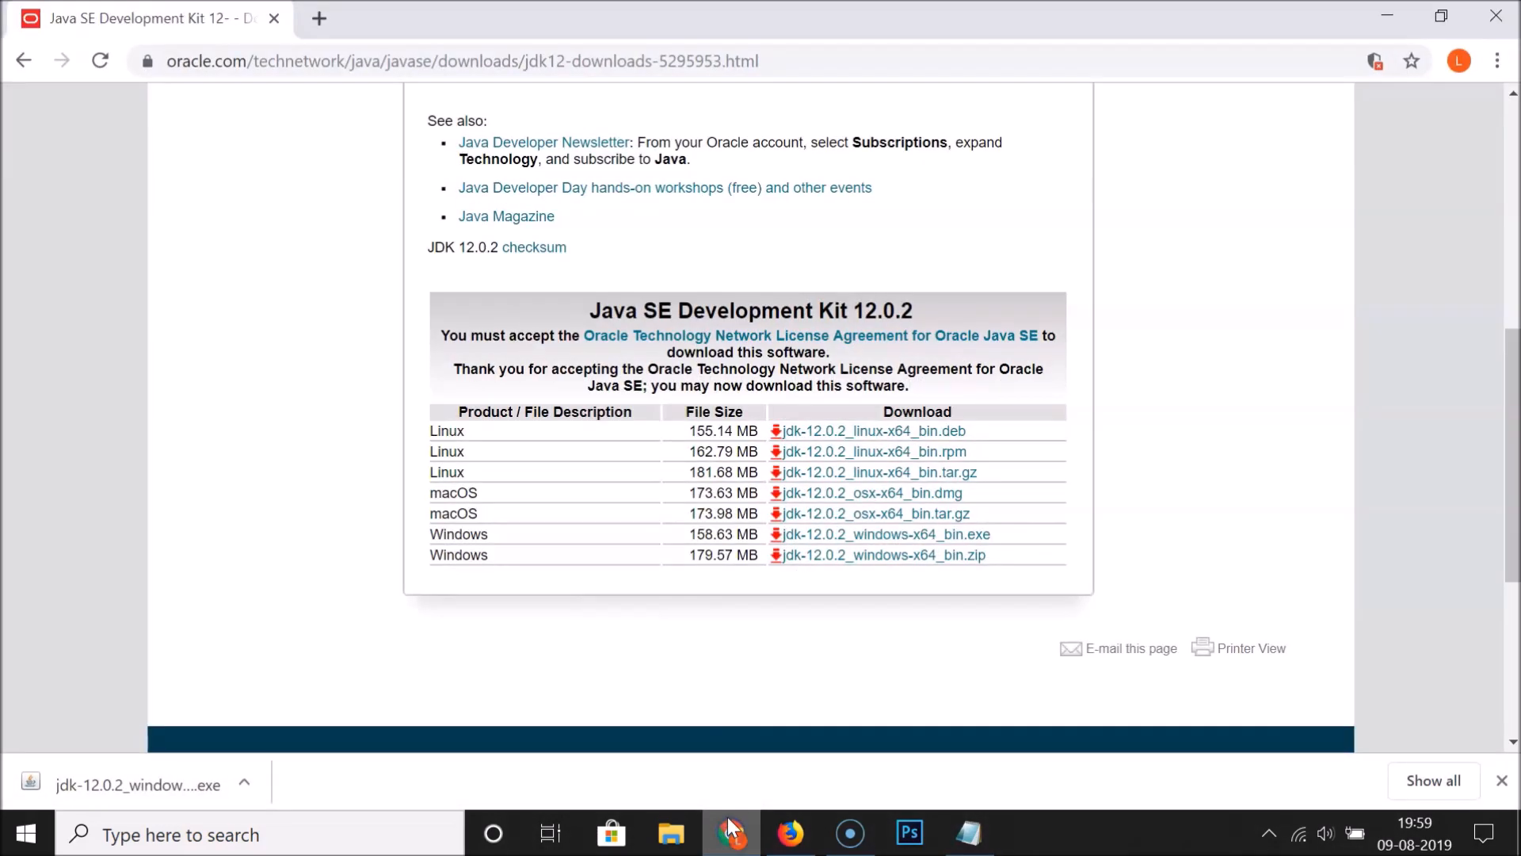
pyautogui.click(319, 17)
pyautogui.click(268, 18)
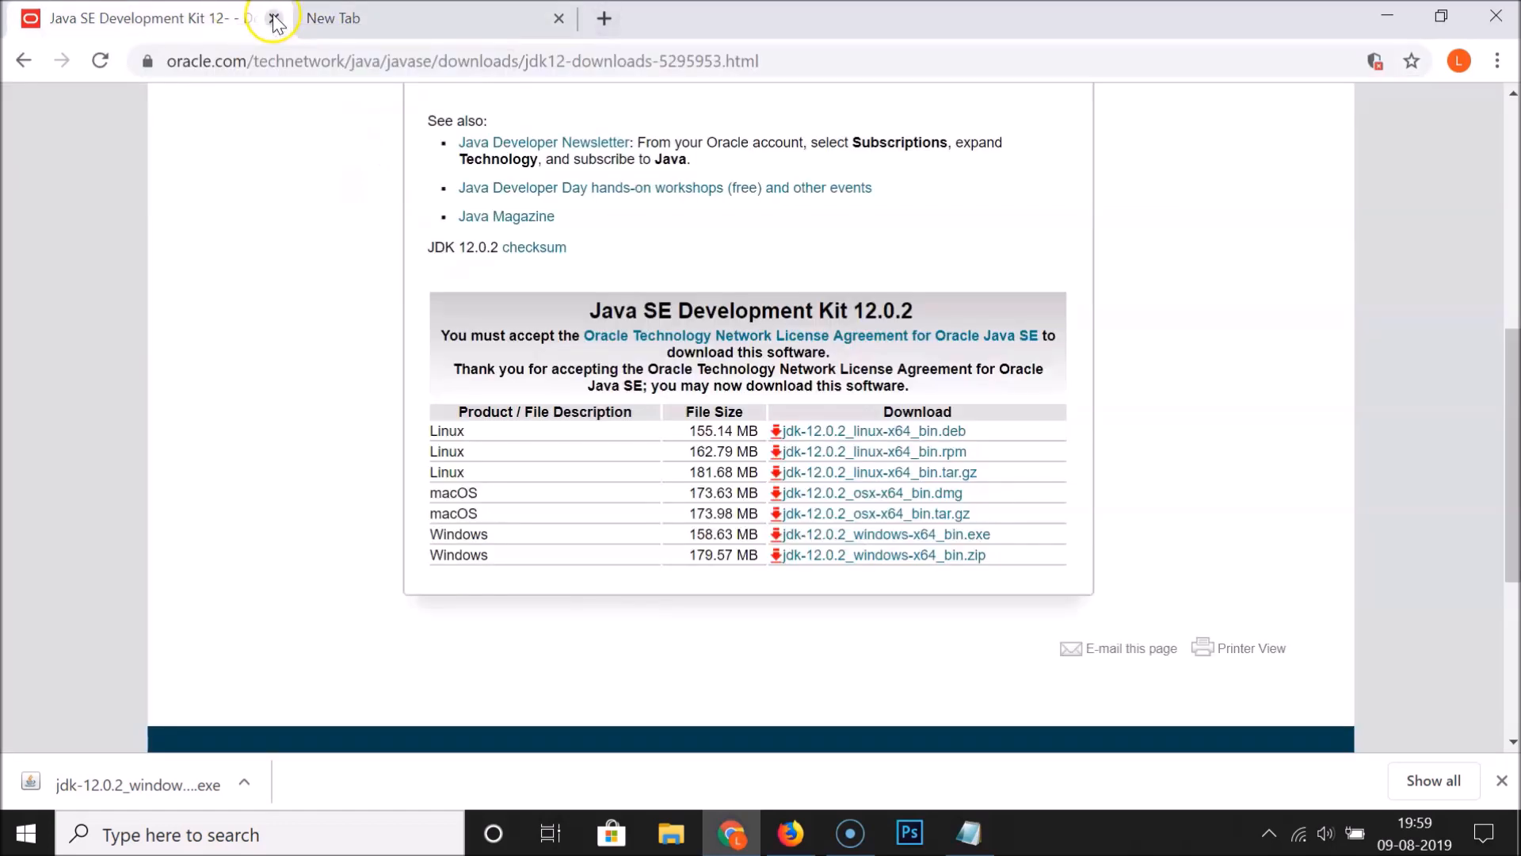
pyautogui.click(273, 17)
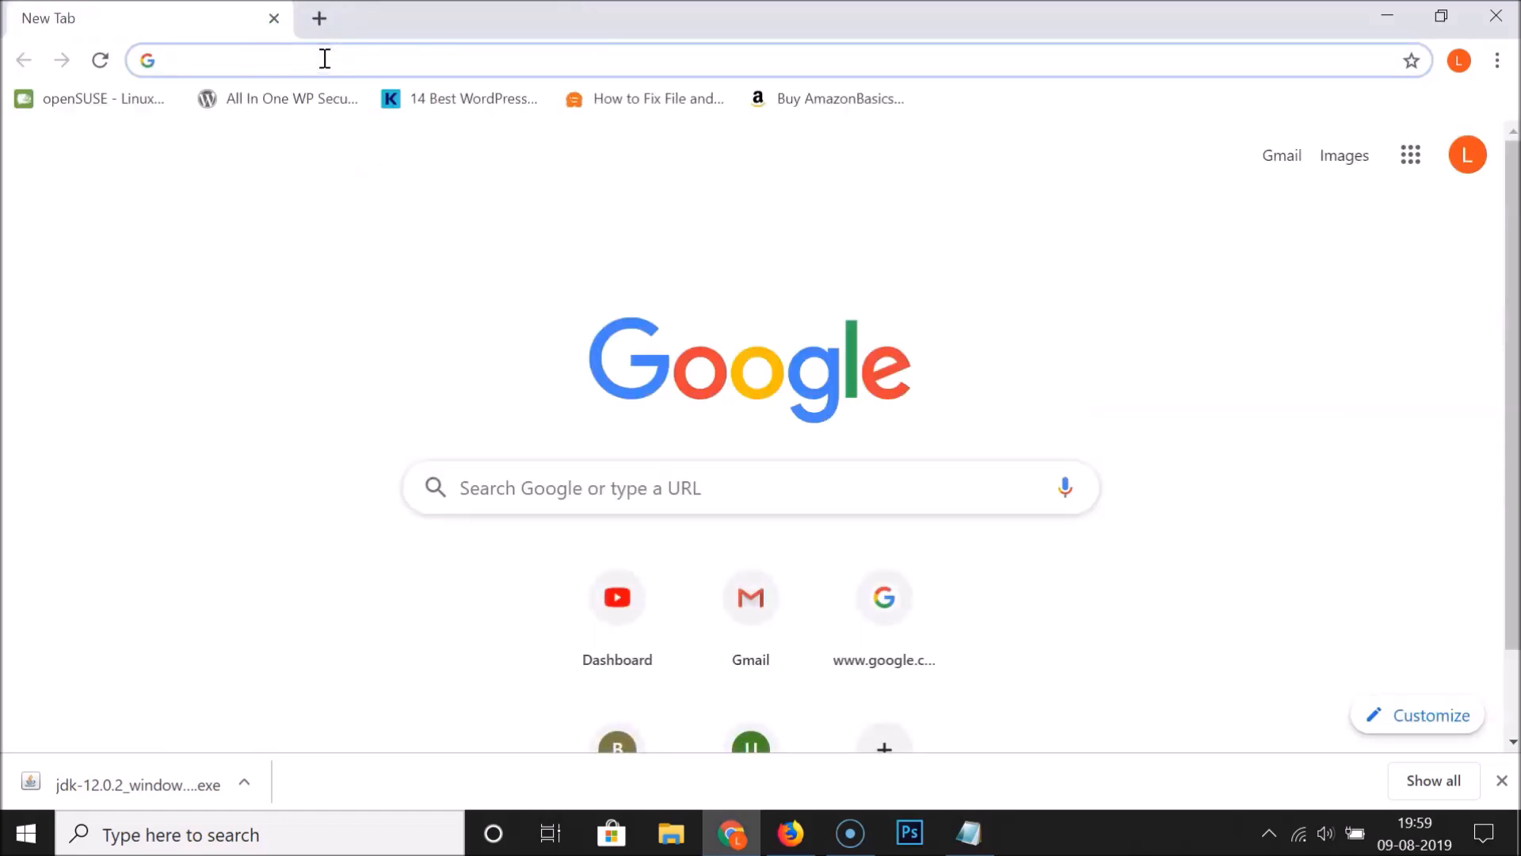
# - Go to google.com and search for "android studio"
pyautogui.write('google.com')
pyautogui.press('Return')
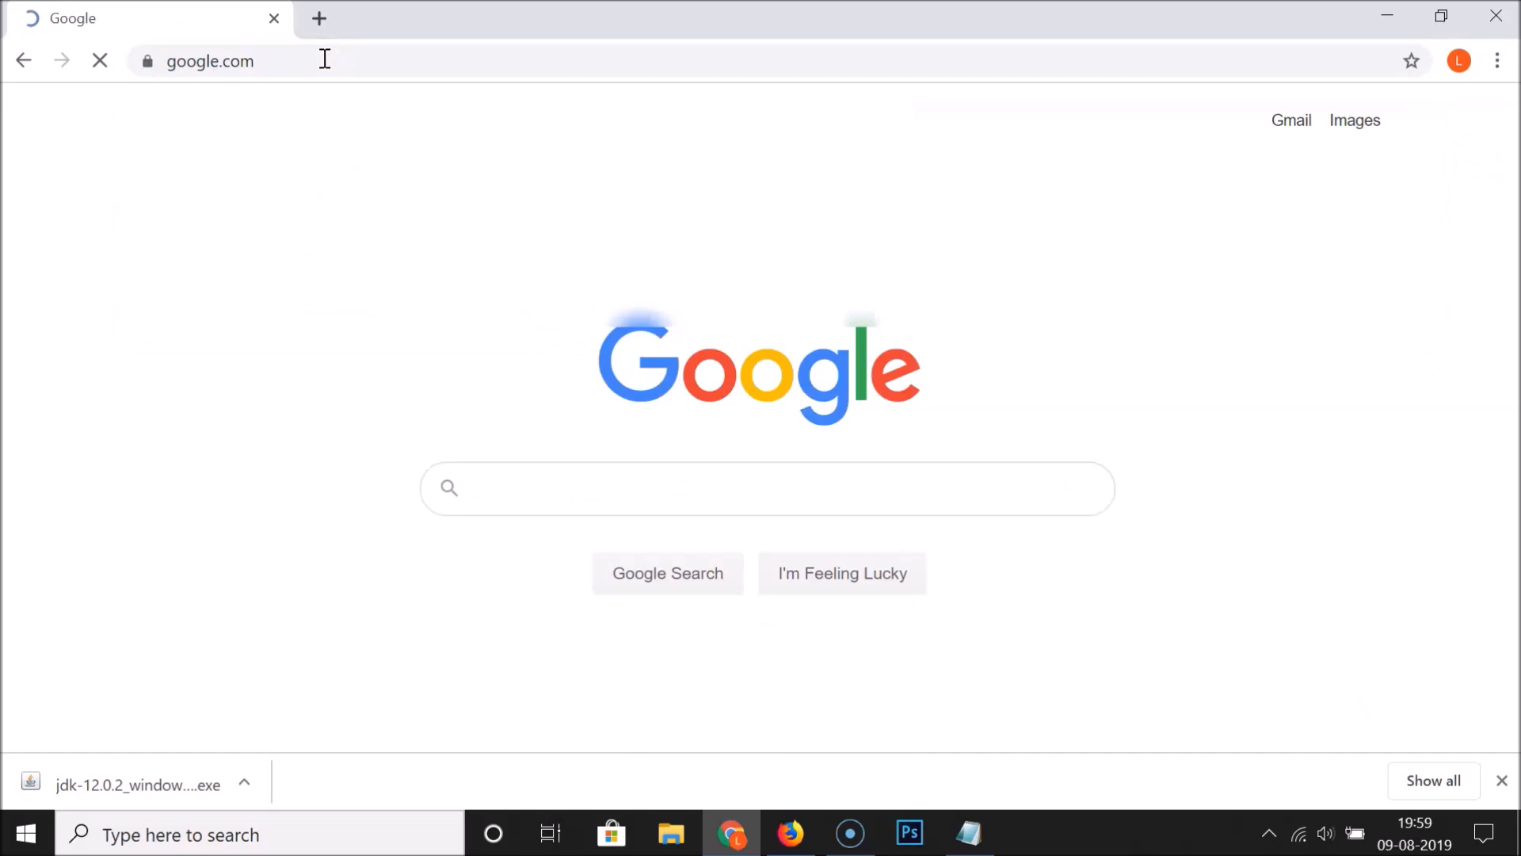
pyautogui.click(514, 491)
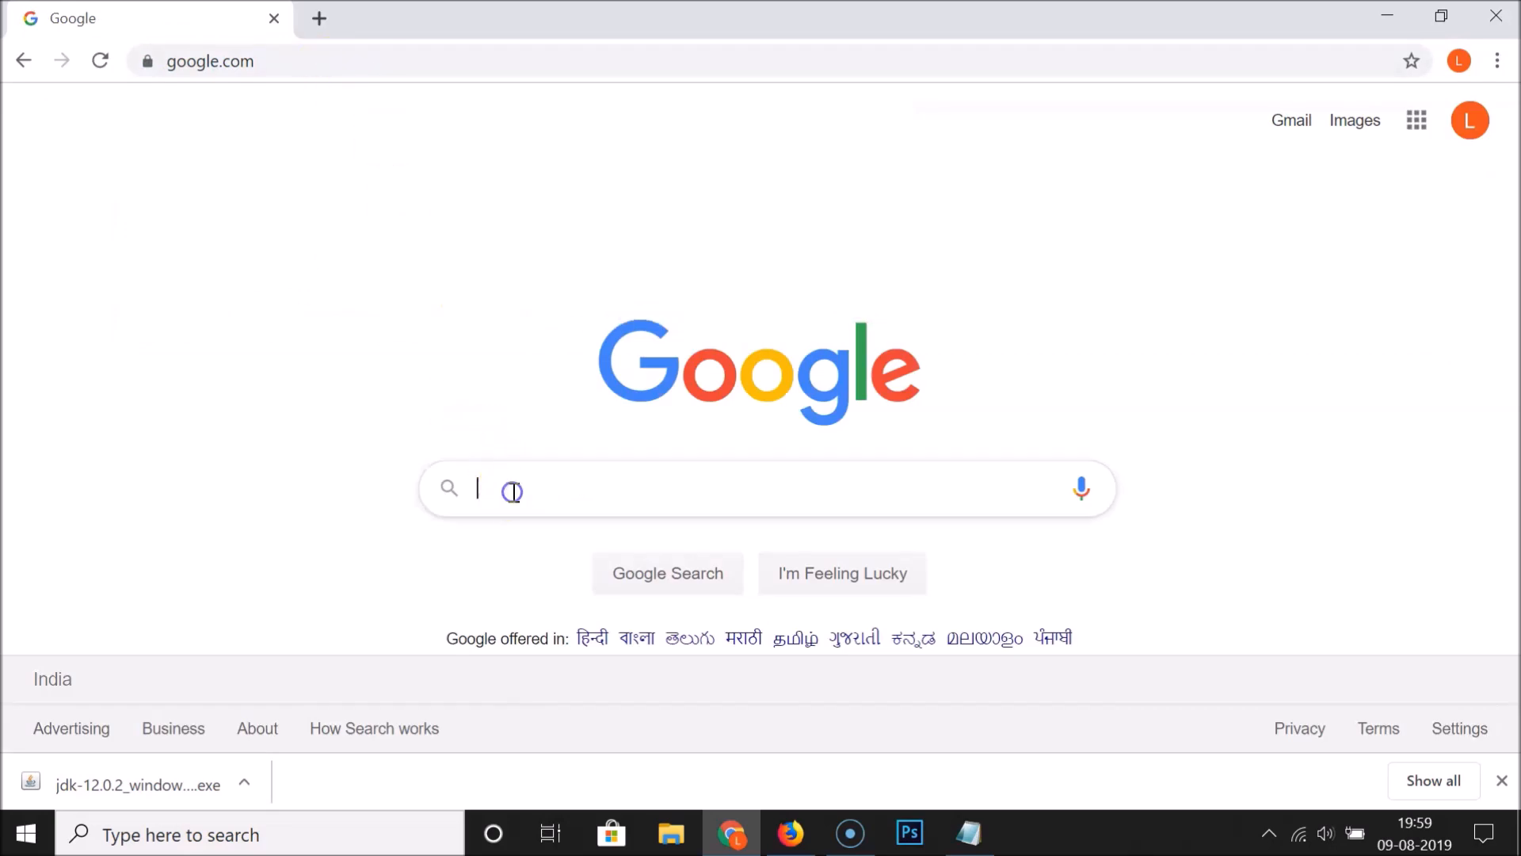
pyautogui.write('android ')
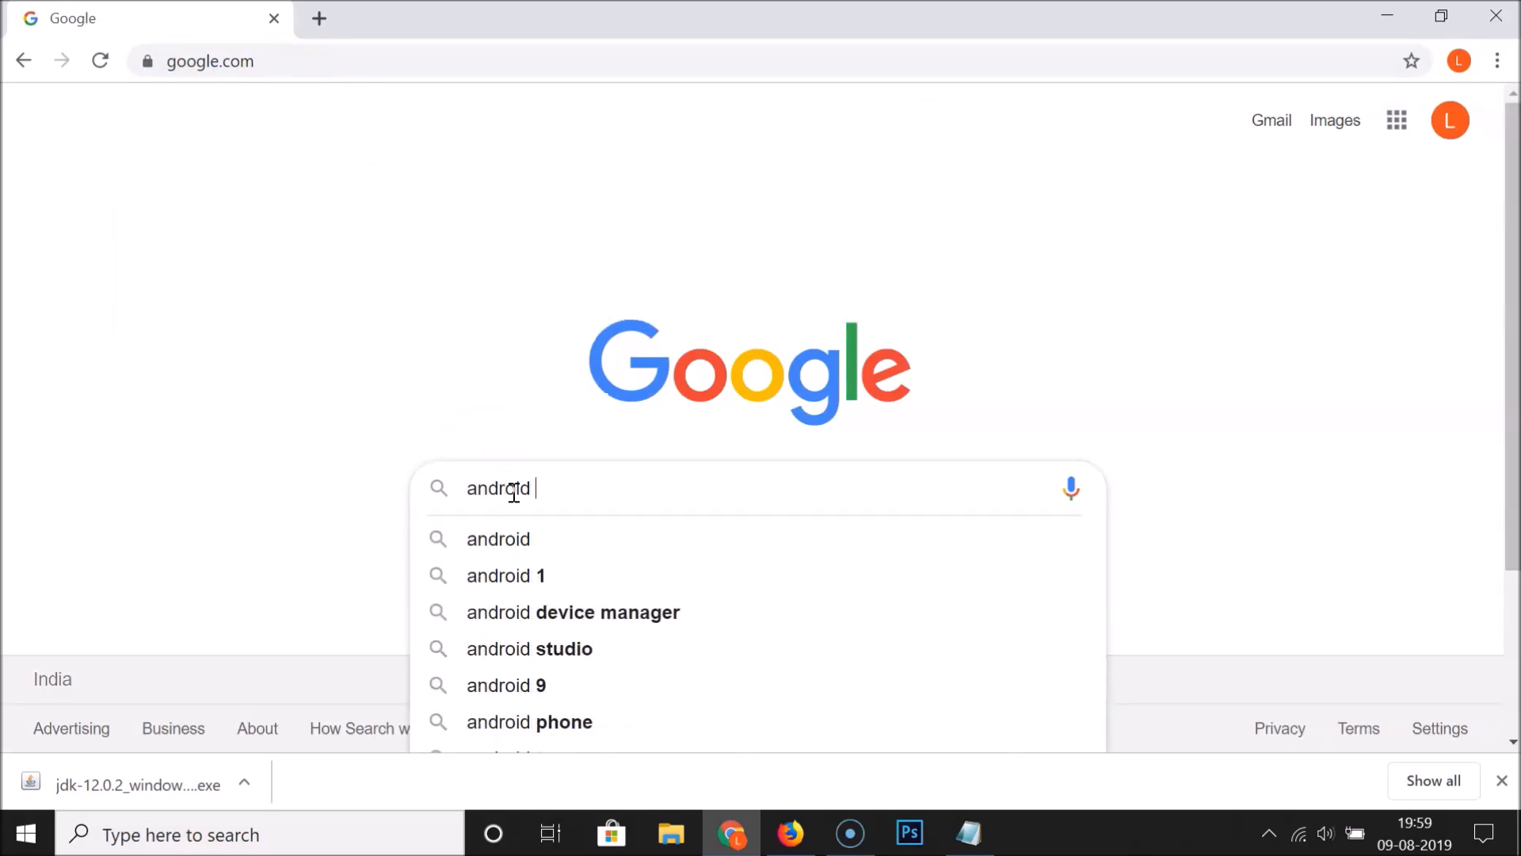
pyautogui.write('studio')
pyautogui.press('Return')
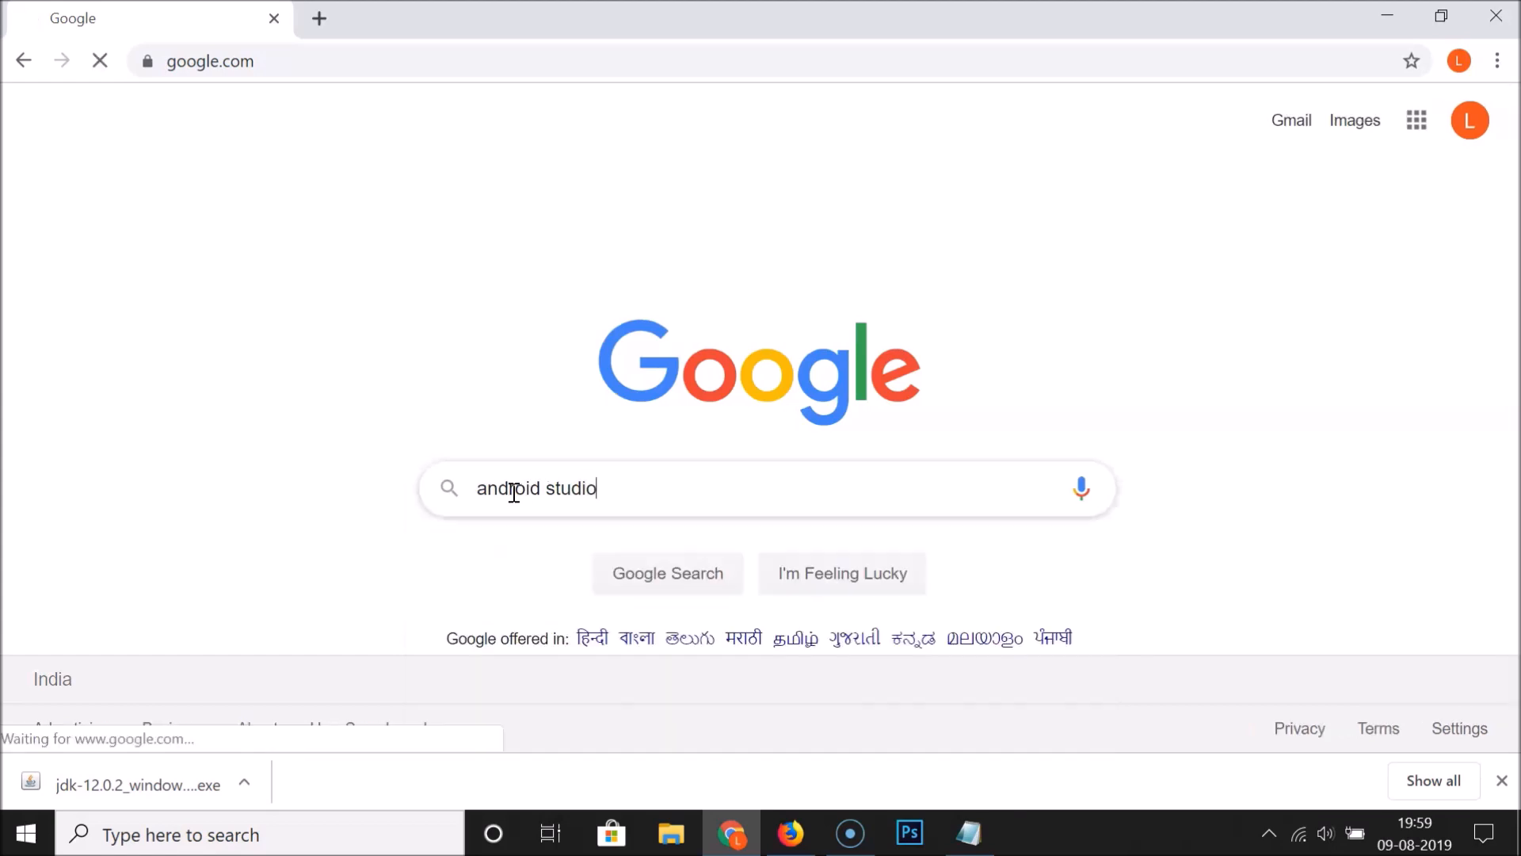
# - Open the Download Android Studio and SDK tools result on developer.android.com
pyautogui.scroll(-3, 526, 480)
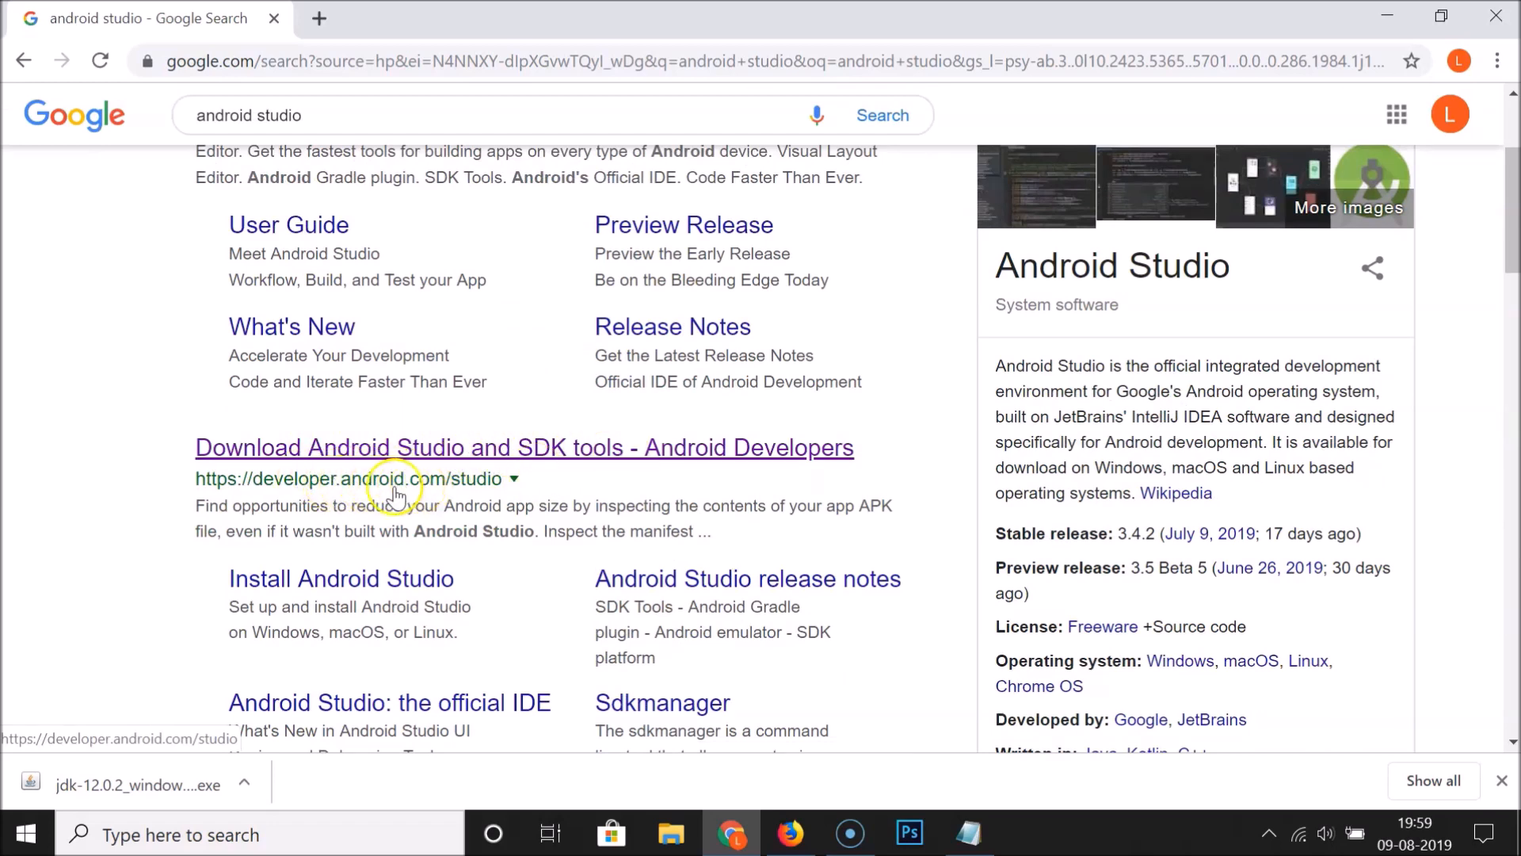
pyautogui.click(517, 452)
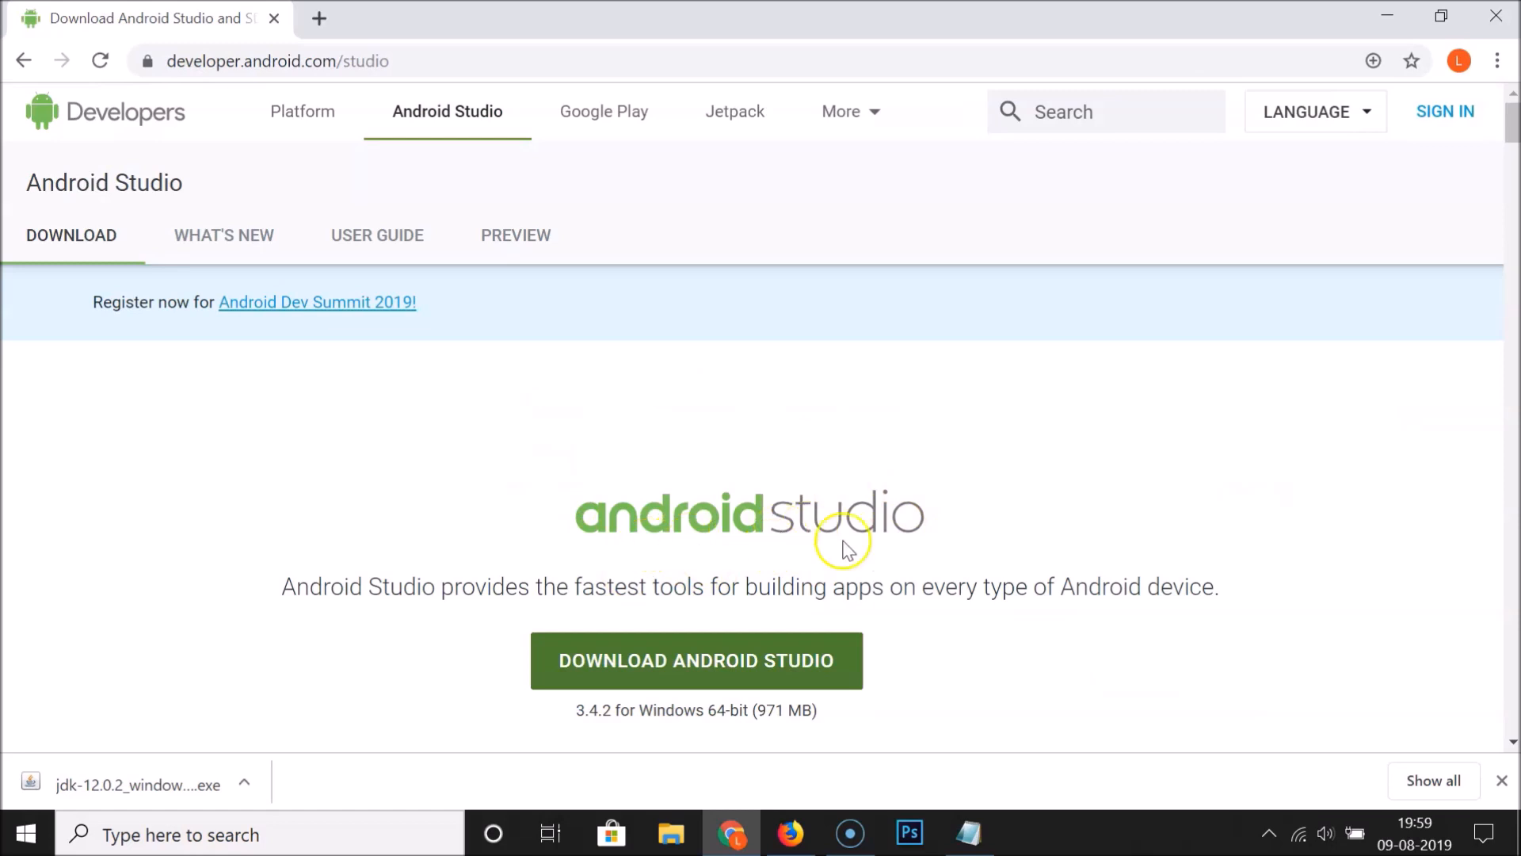
pyautogui.scroll(-3, 923, 418)
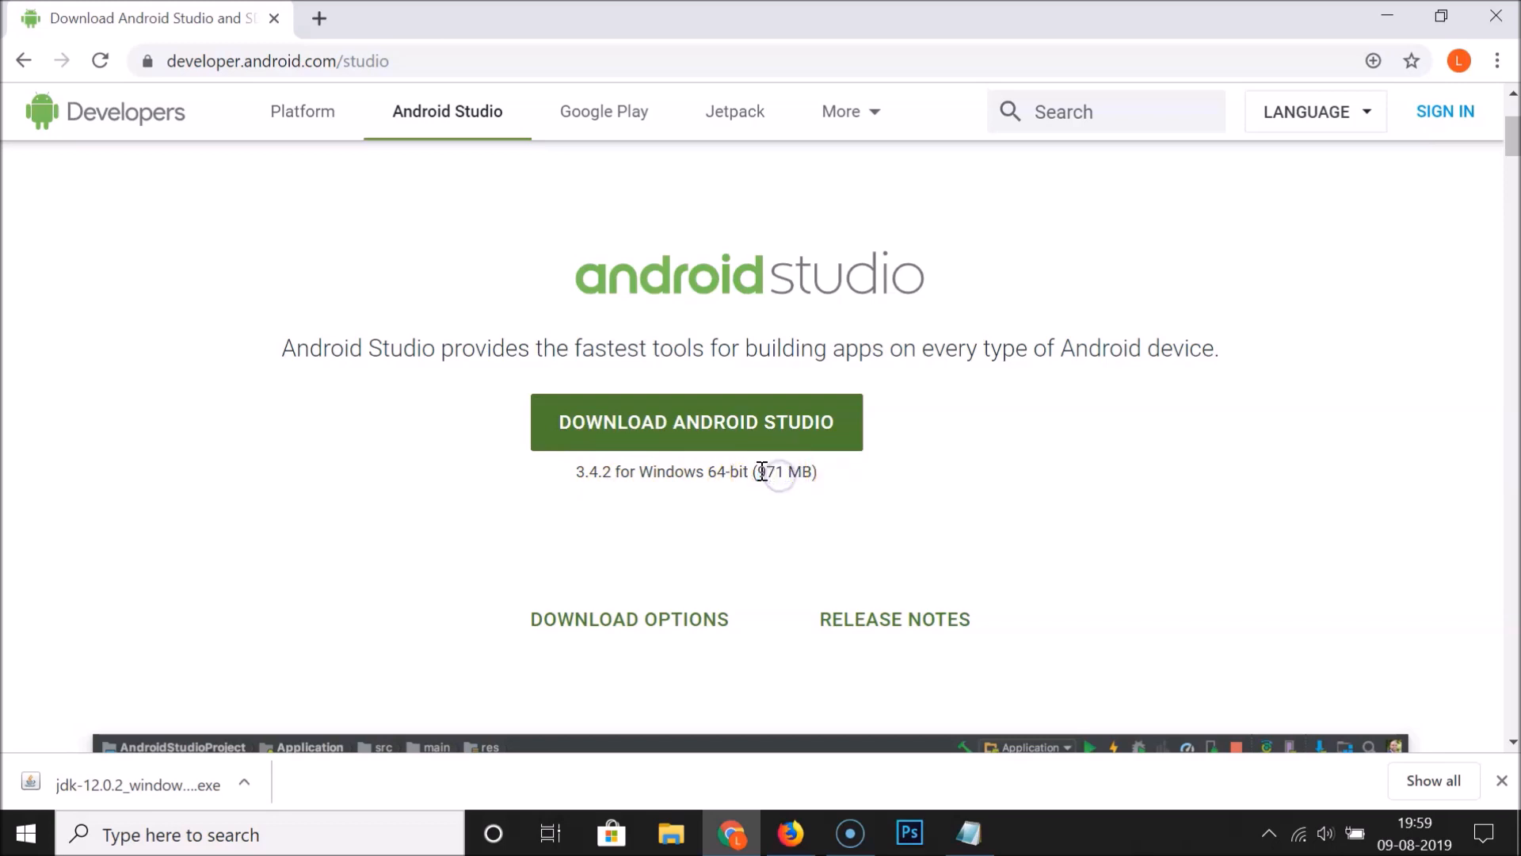
# - Examine the Android Studio download packages and the Windows system requirements on the page
pyautogui.click(816, 483)
pyautogui.scroll(-15, 452, 493)
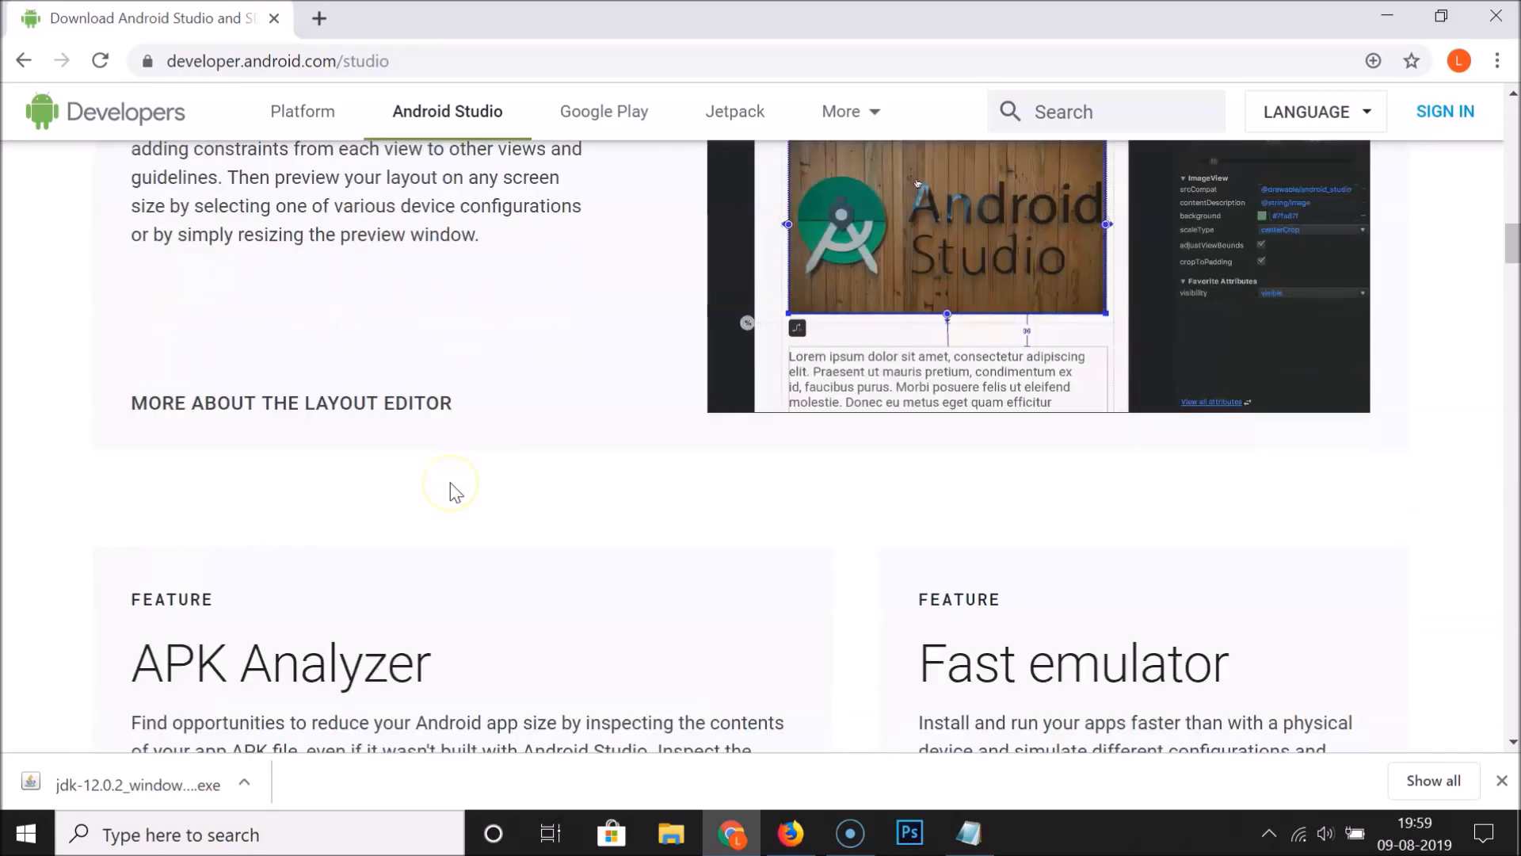
pyautogui.scroll(-20, 452, 492)
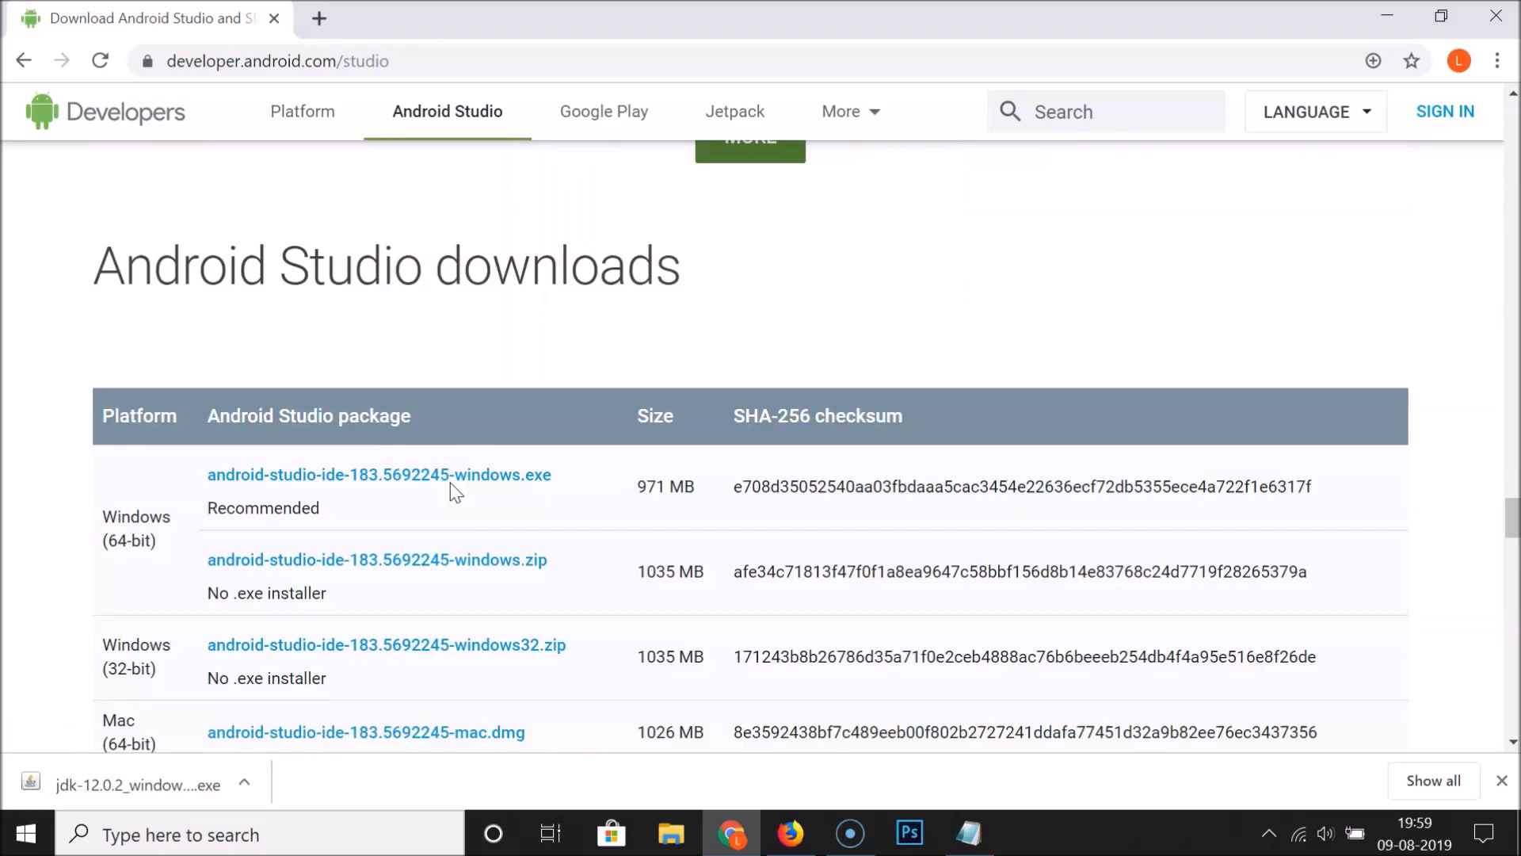
pyautogui.scroll(-20, 452, 493)
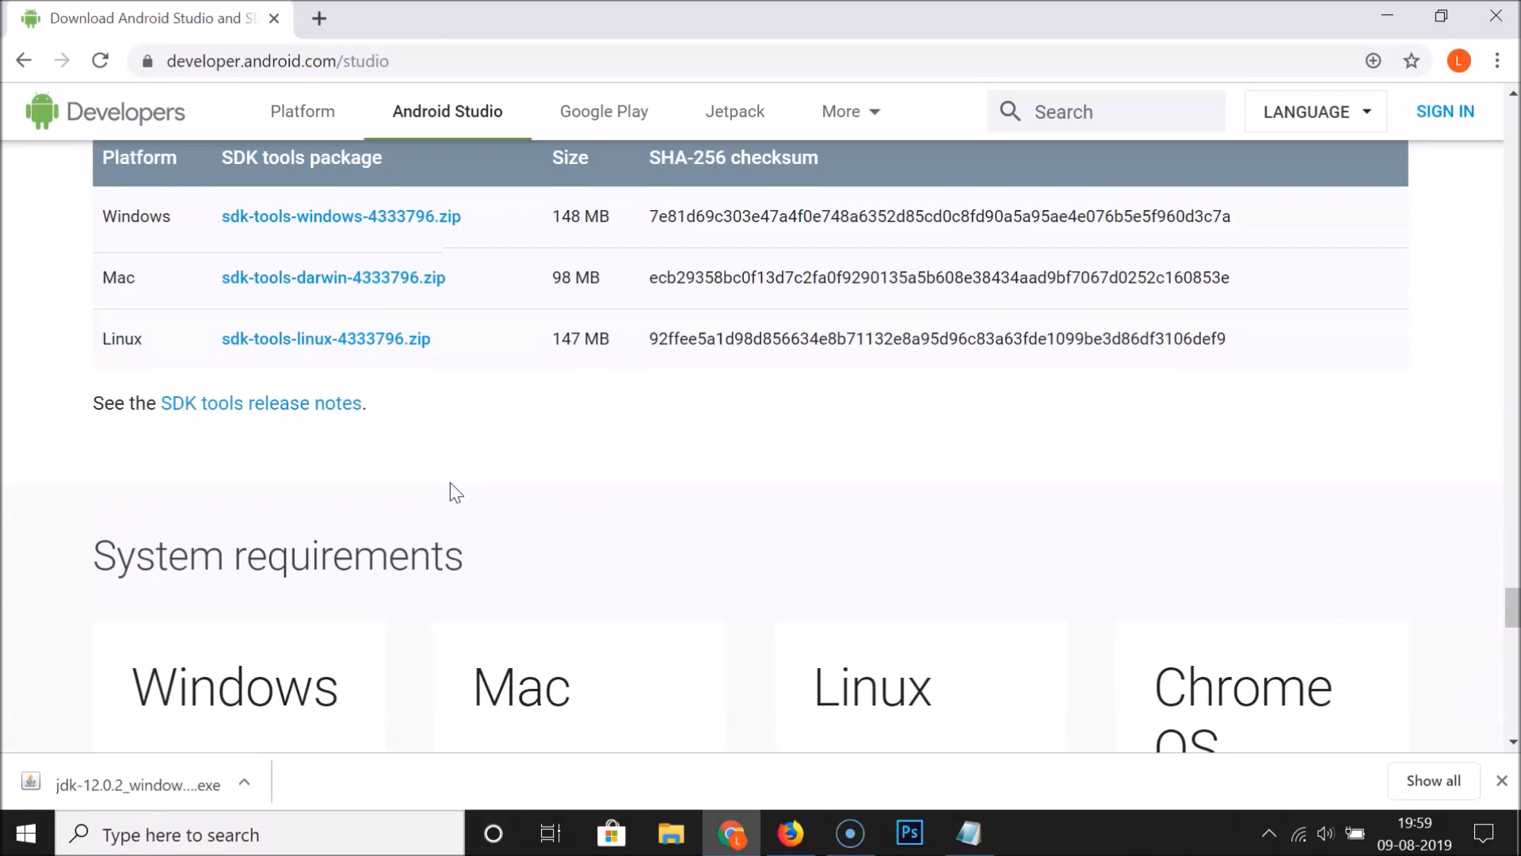
pyautogui.scroll(-1, 451, 489)
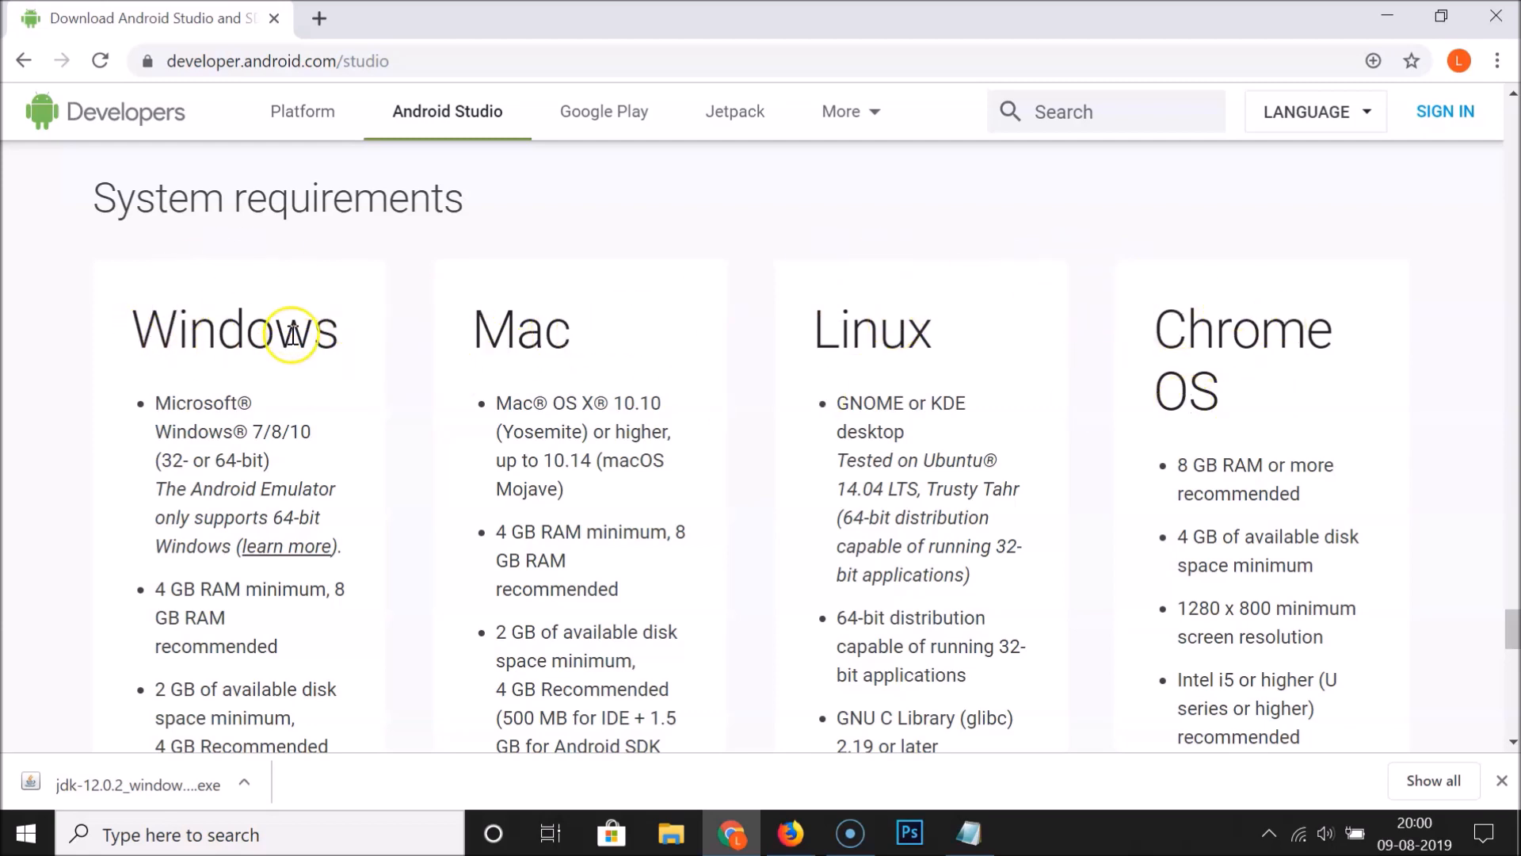
pyautogui.scroll(-1, 337, 389)
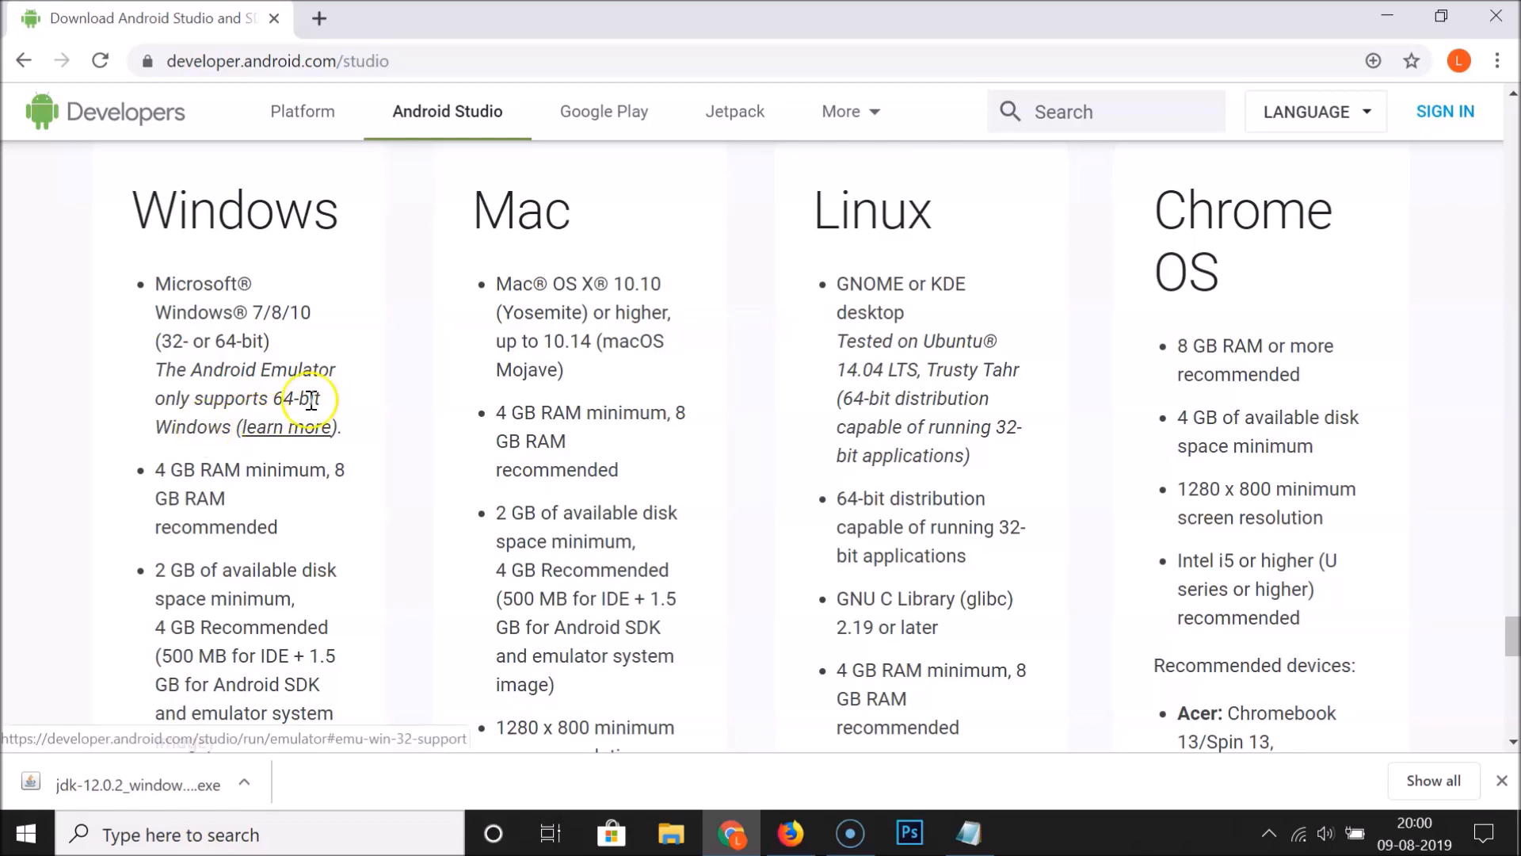
pyautogui.scroll(-1, 315, 366)
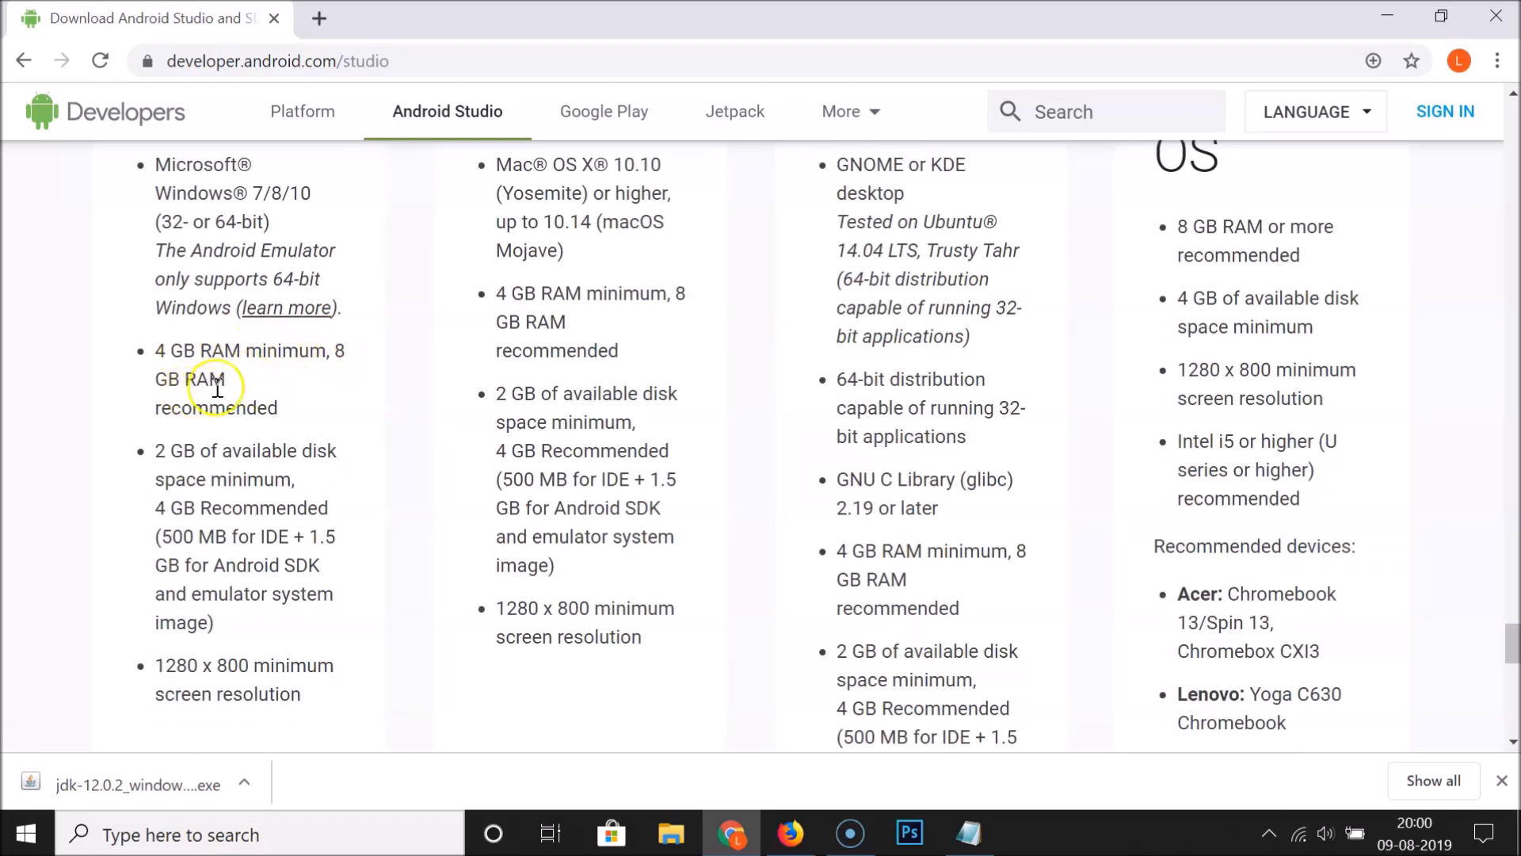
pyautogui.scroll(-1, 294, 411)
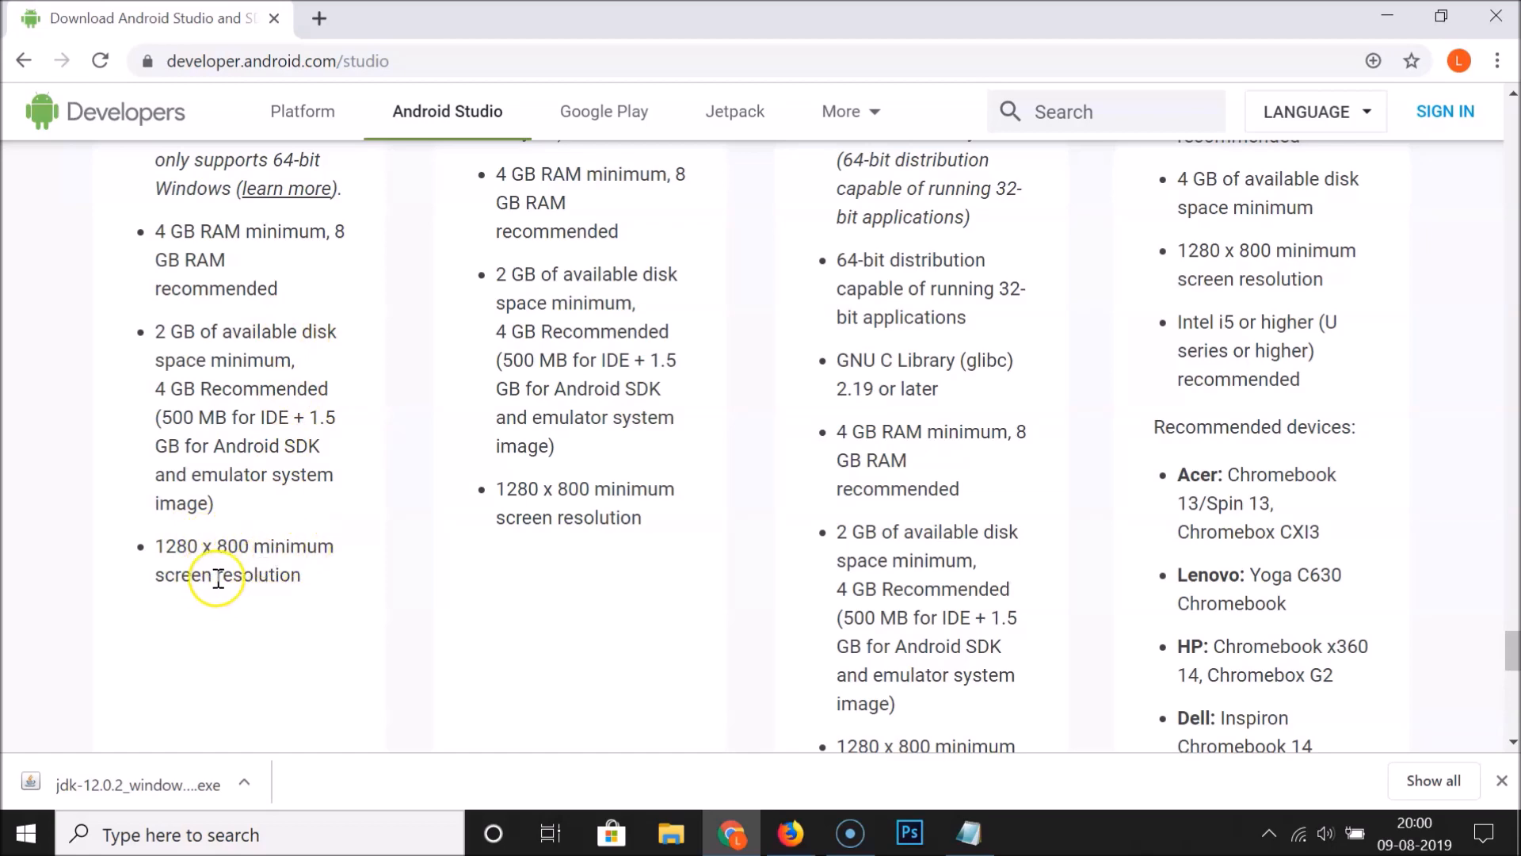
pyautogui.scroll(3, 288, 407)
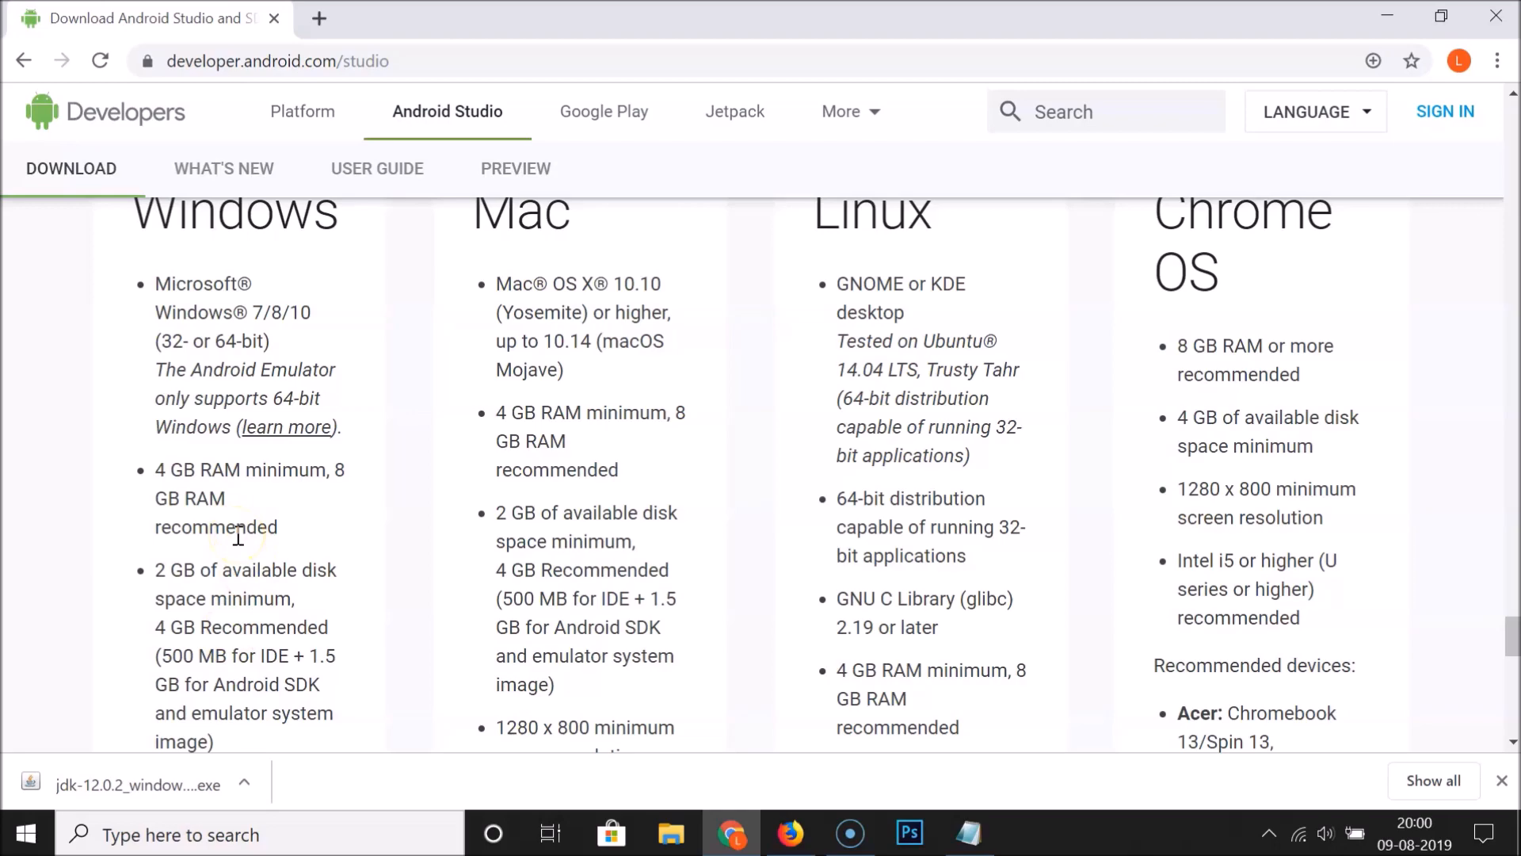
pyautogui.scroll(15, 326, 353)
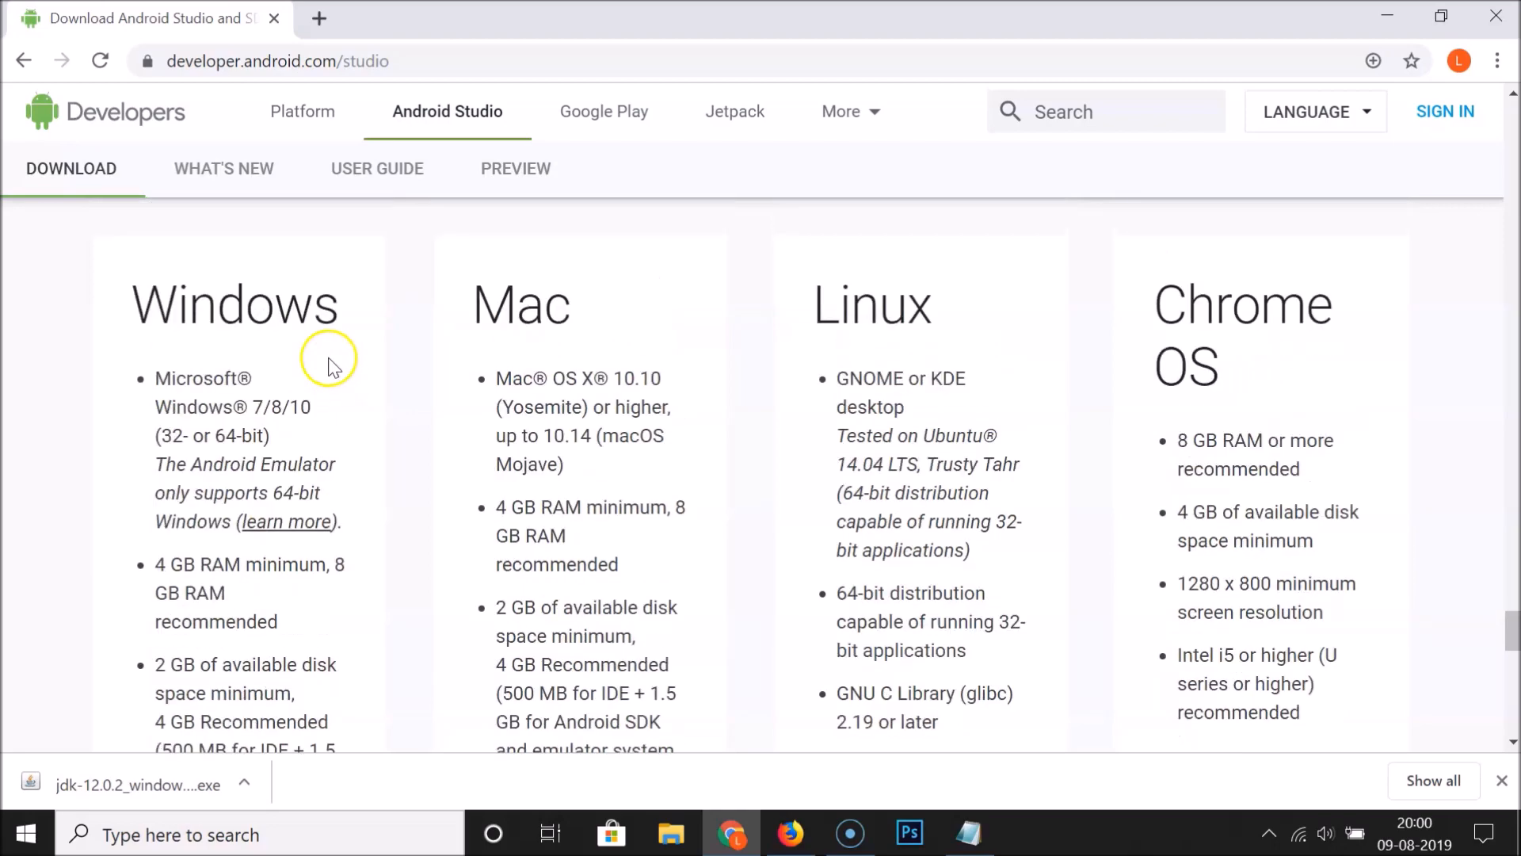
pyautogui.scroll(10, 326, 363)
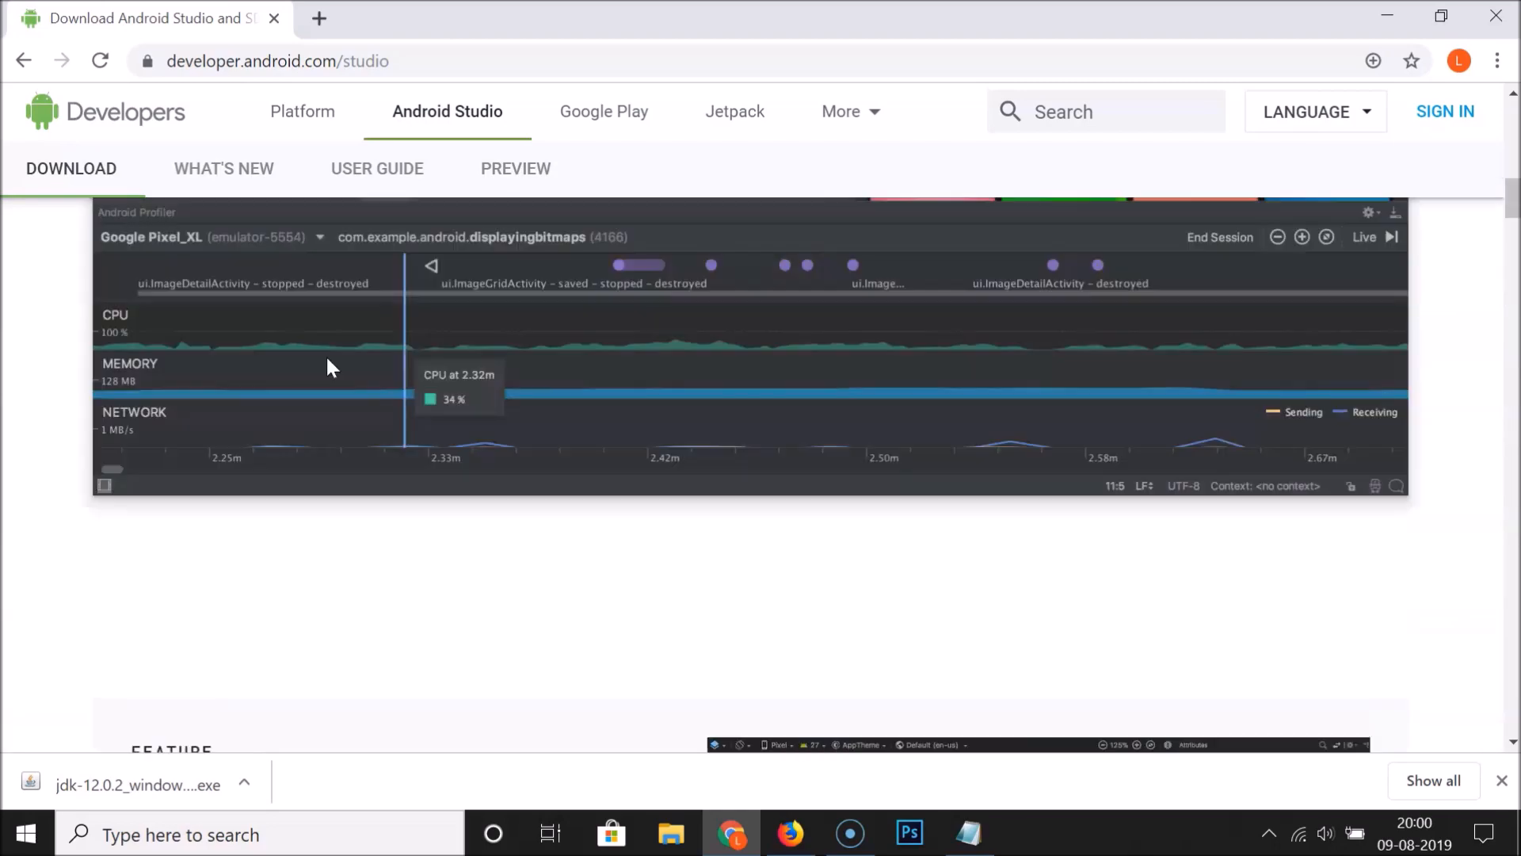
pyautogui.scroll(-3, 325, 361)
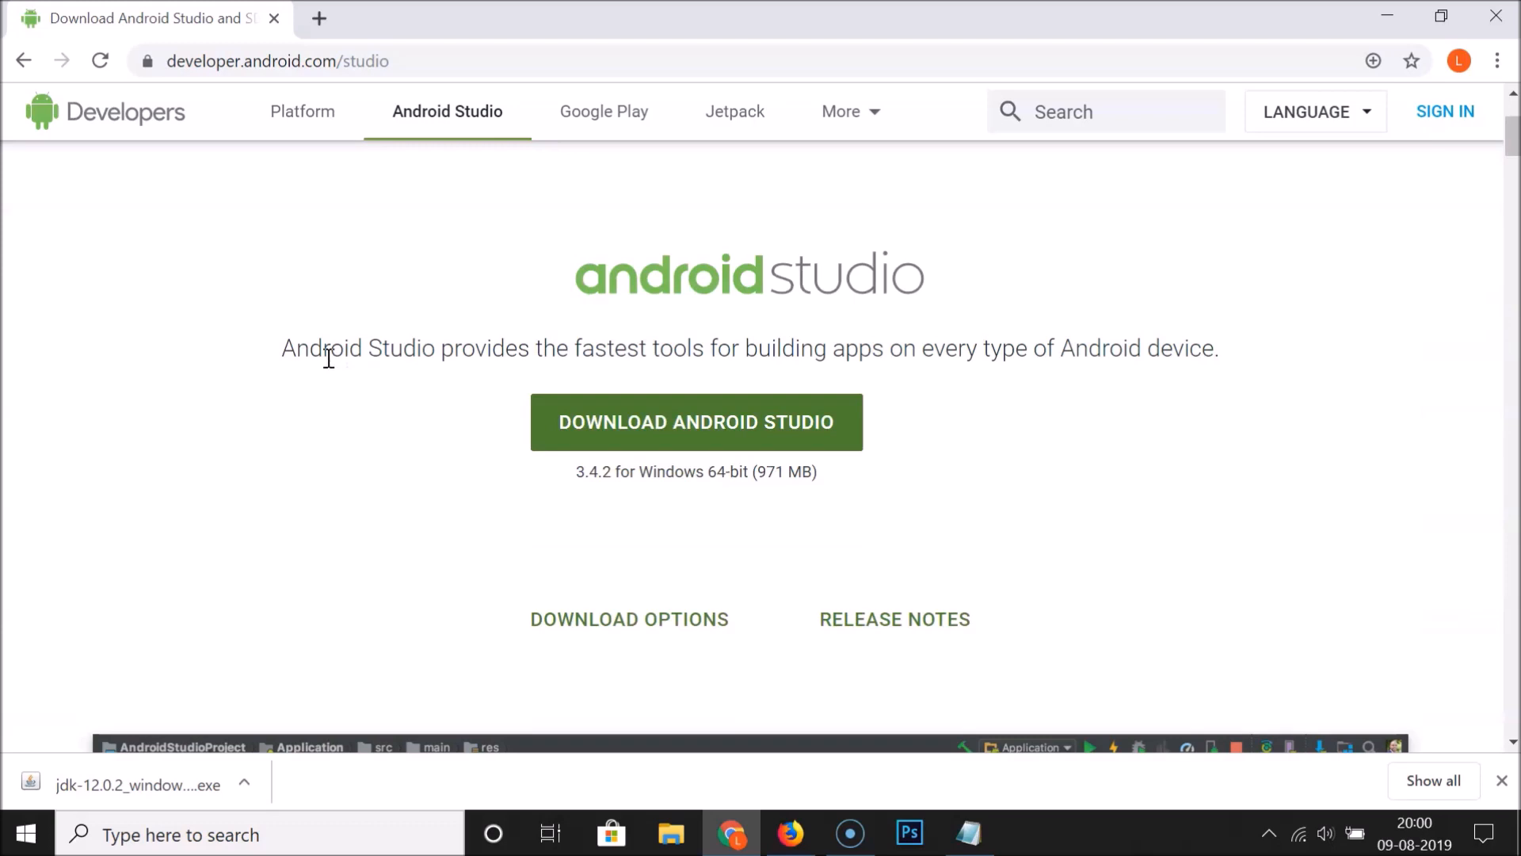
# - Request the Android Studio download for Windows, reviewing and agreeing to the terms and conditions
pyautogui.click(710, 428)
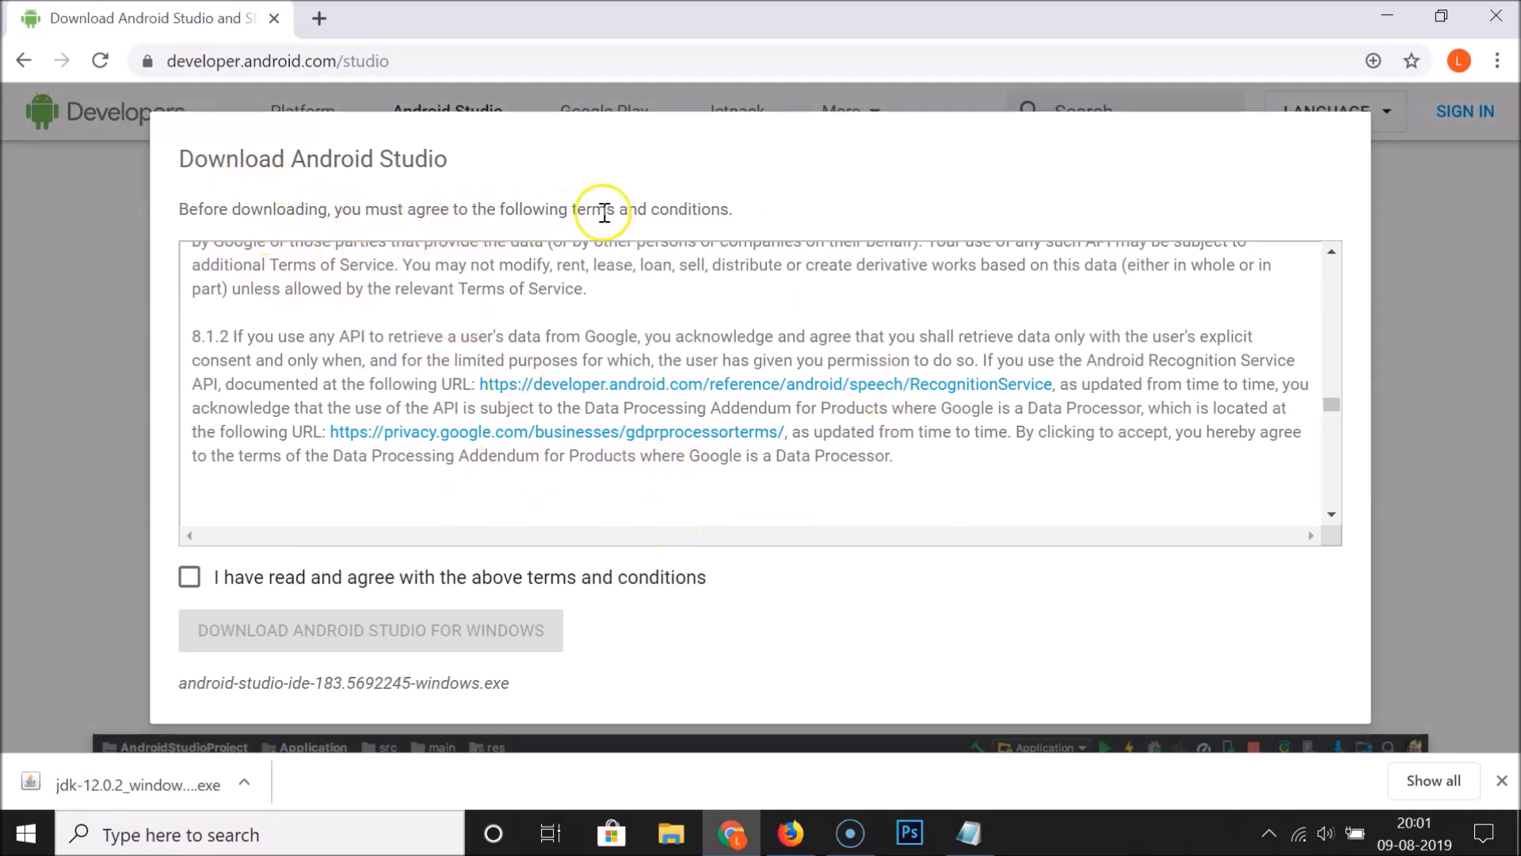
pyautogui.scroll(-10, 735, 325)
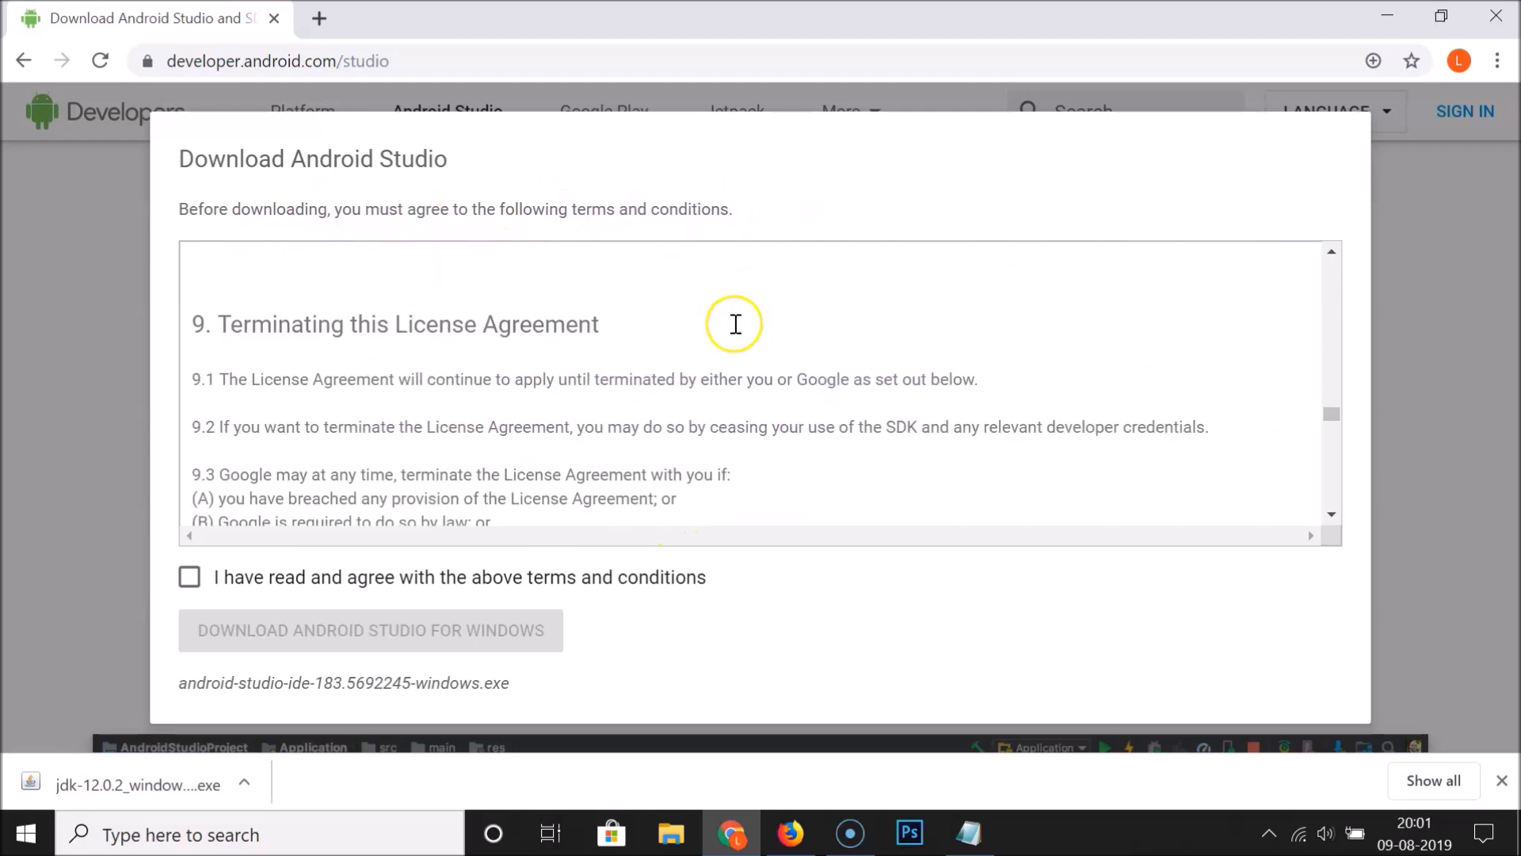
pyautogui.scroll(-15, 735, 325)
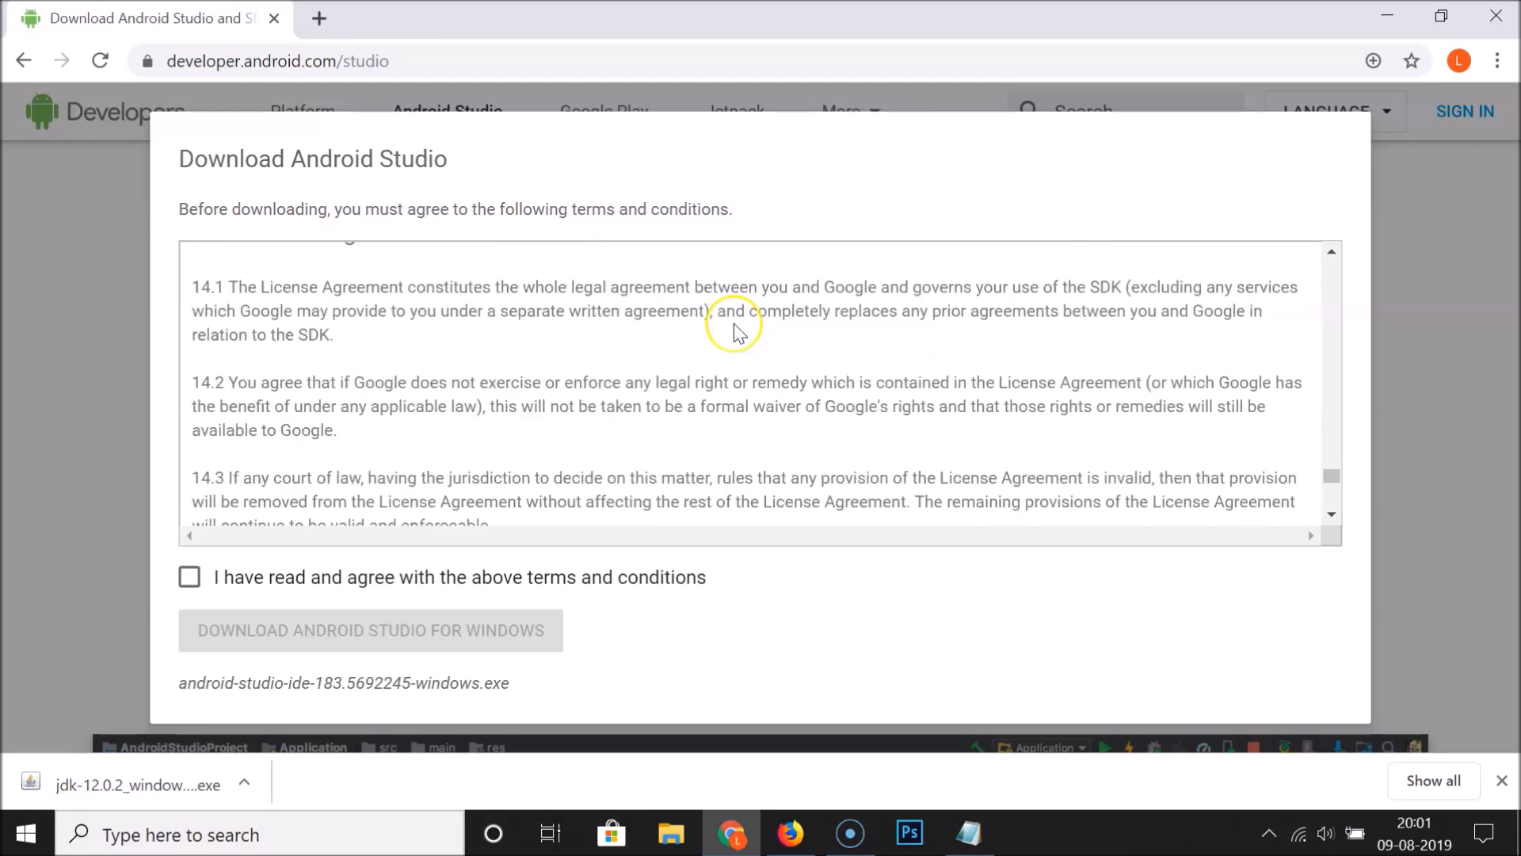
pyautogui.scroll(-3, 736, 325)
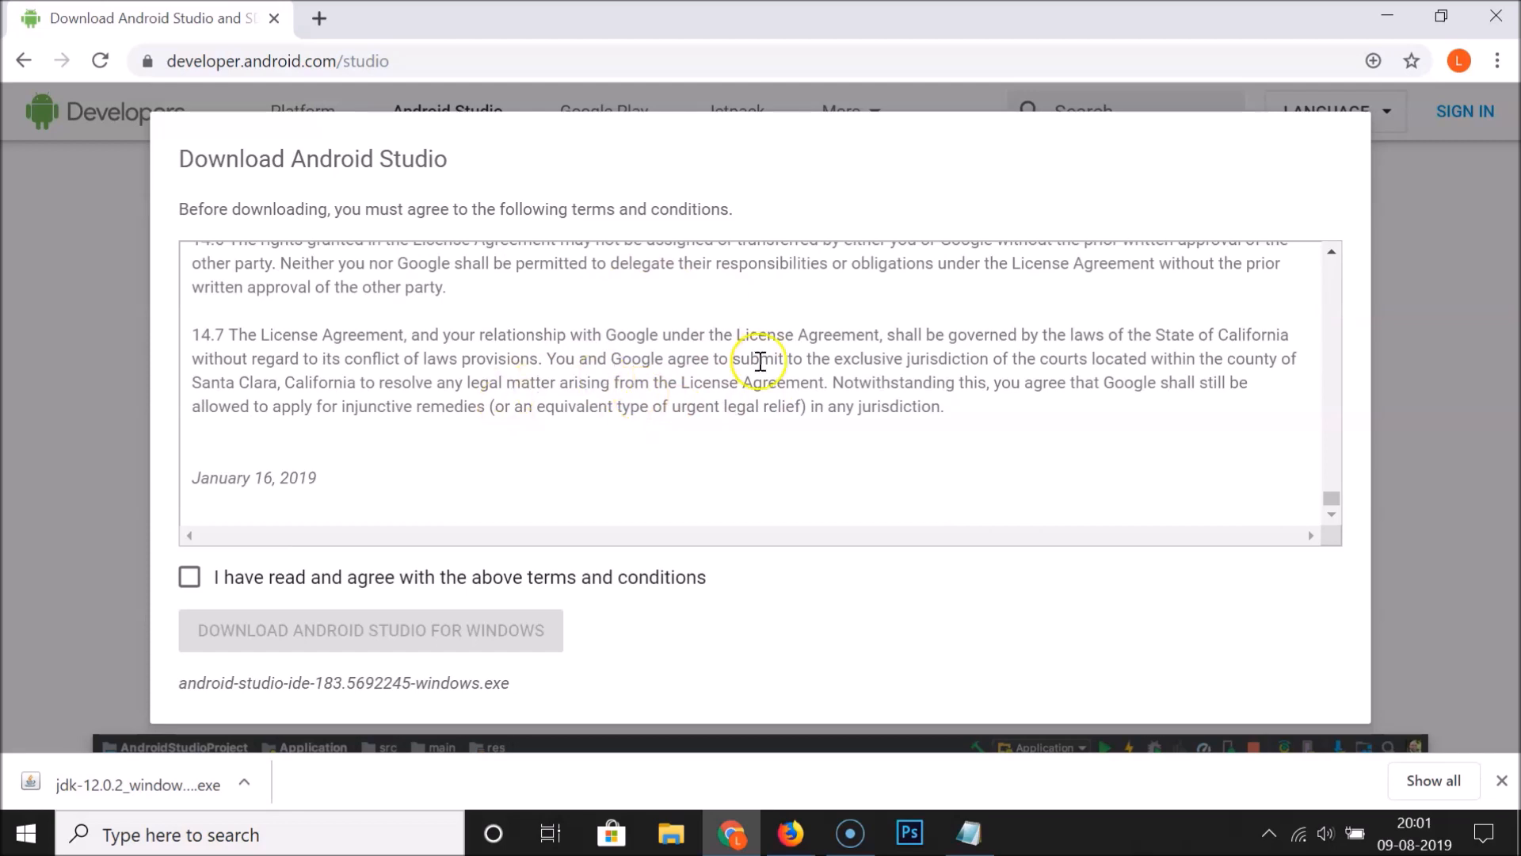
pyautogui.click(191, 581)
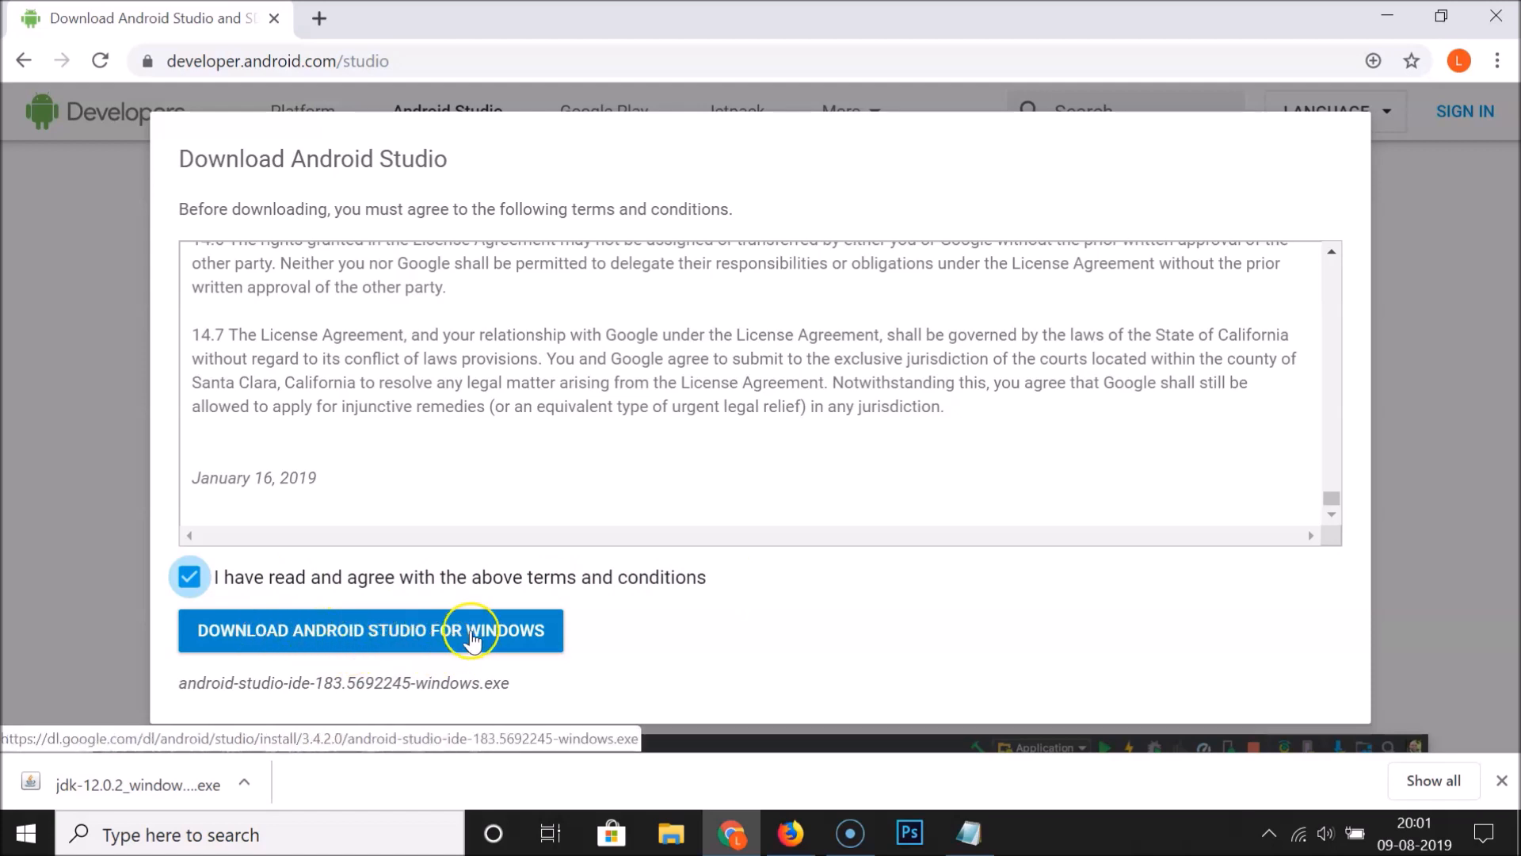
pyautogui.click(445, 630)
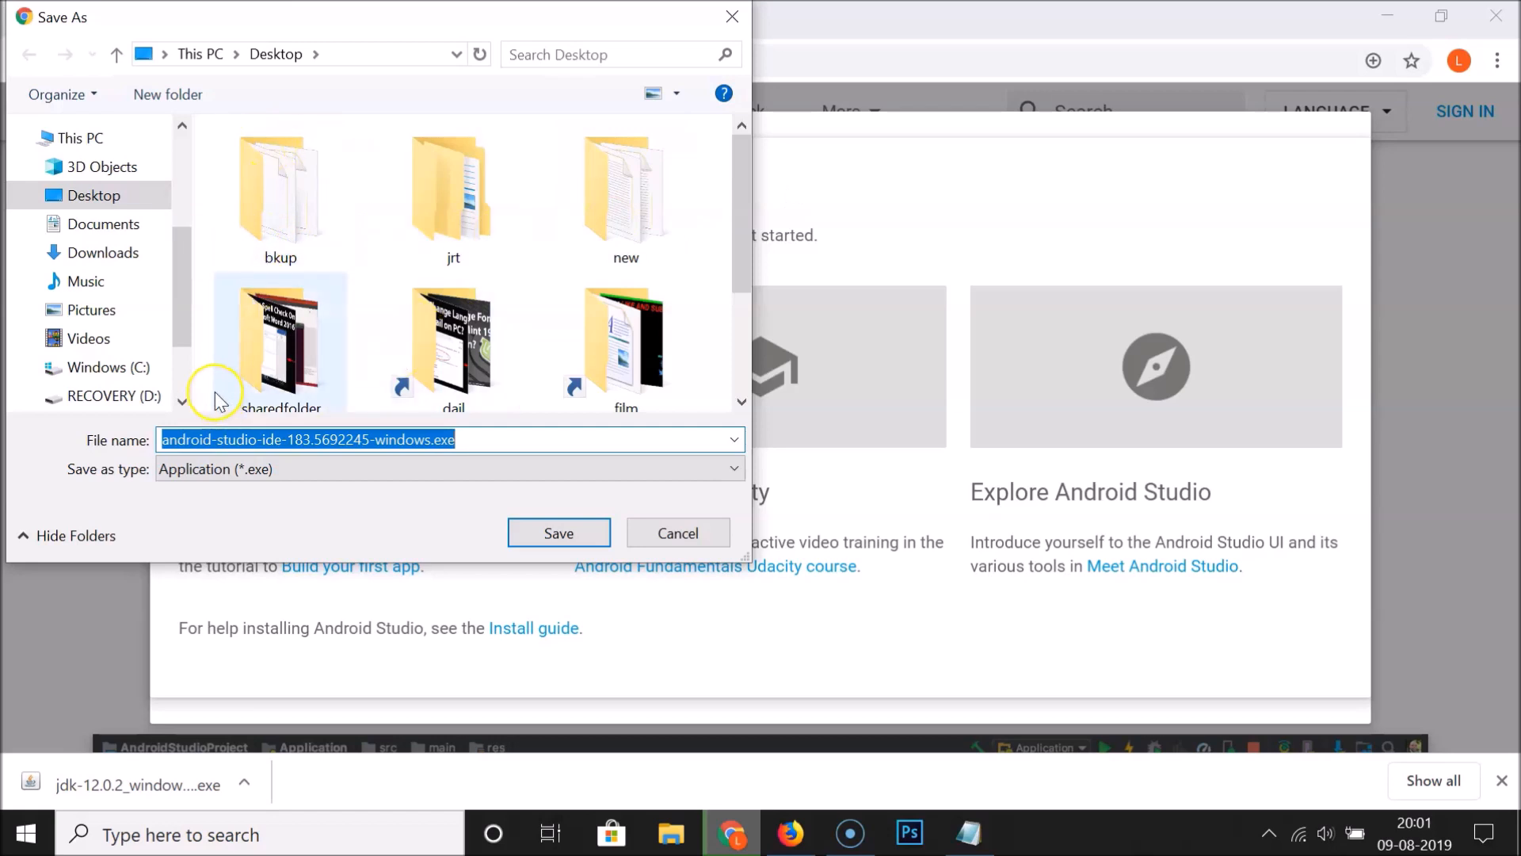
# - Save the installer android-studio-ide-183.5692245-windows.exe to the Desktop folder
pyautogui.click(458, 438)
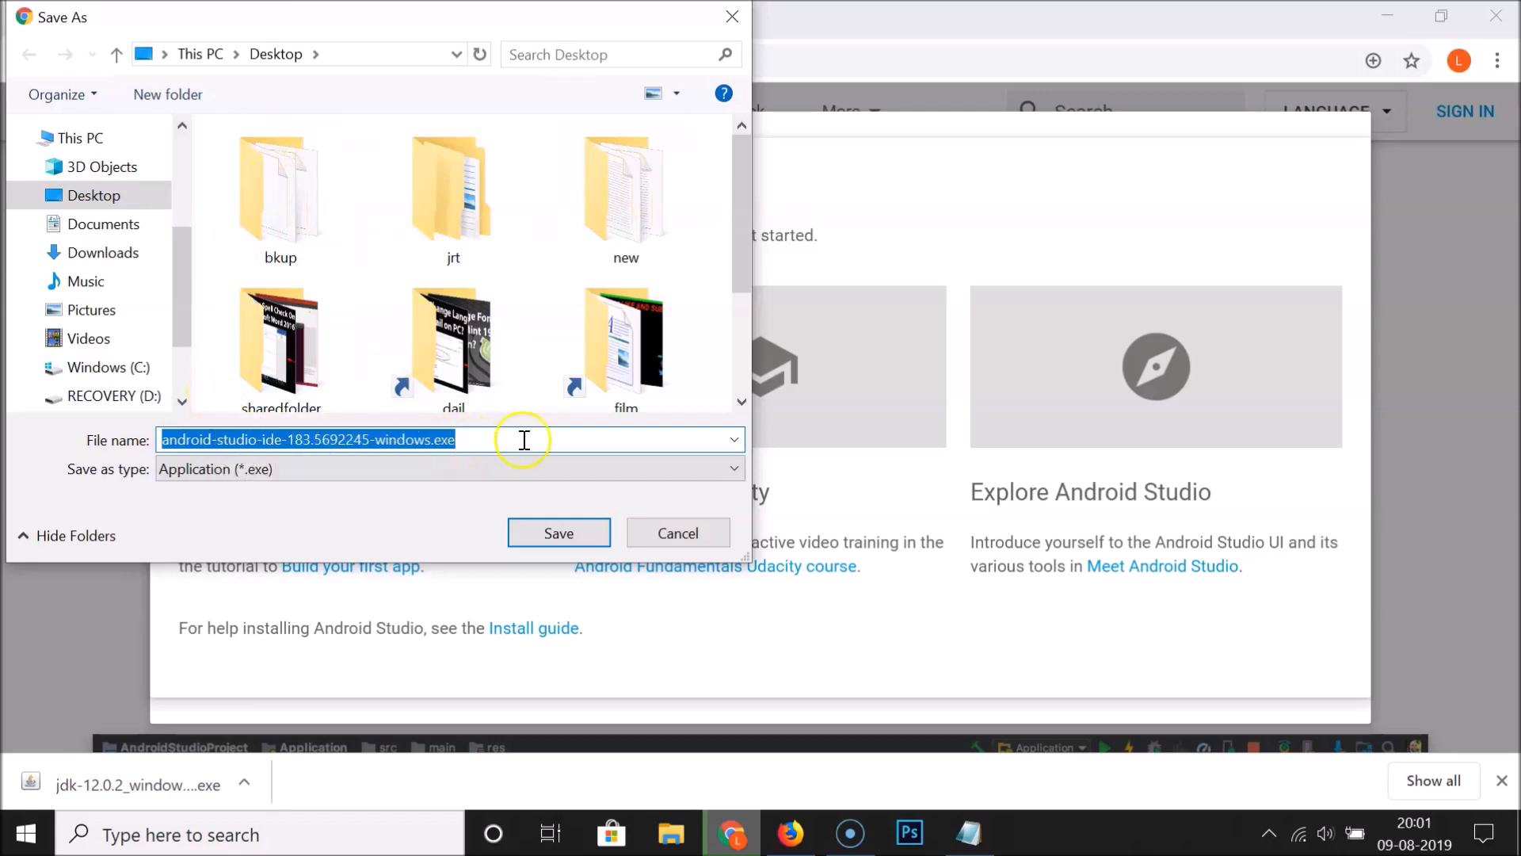
pyautogui.click(111, 196)
pyautogui.click(569, 535)
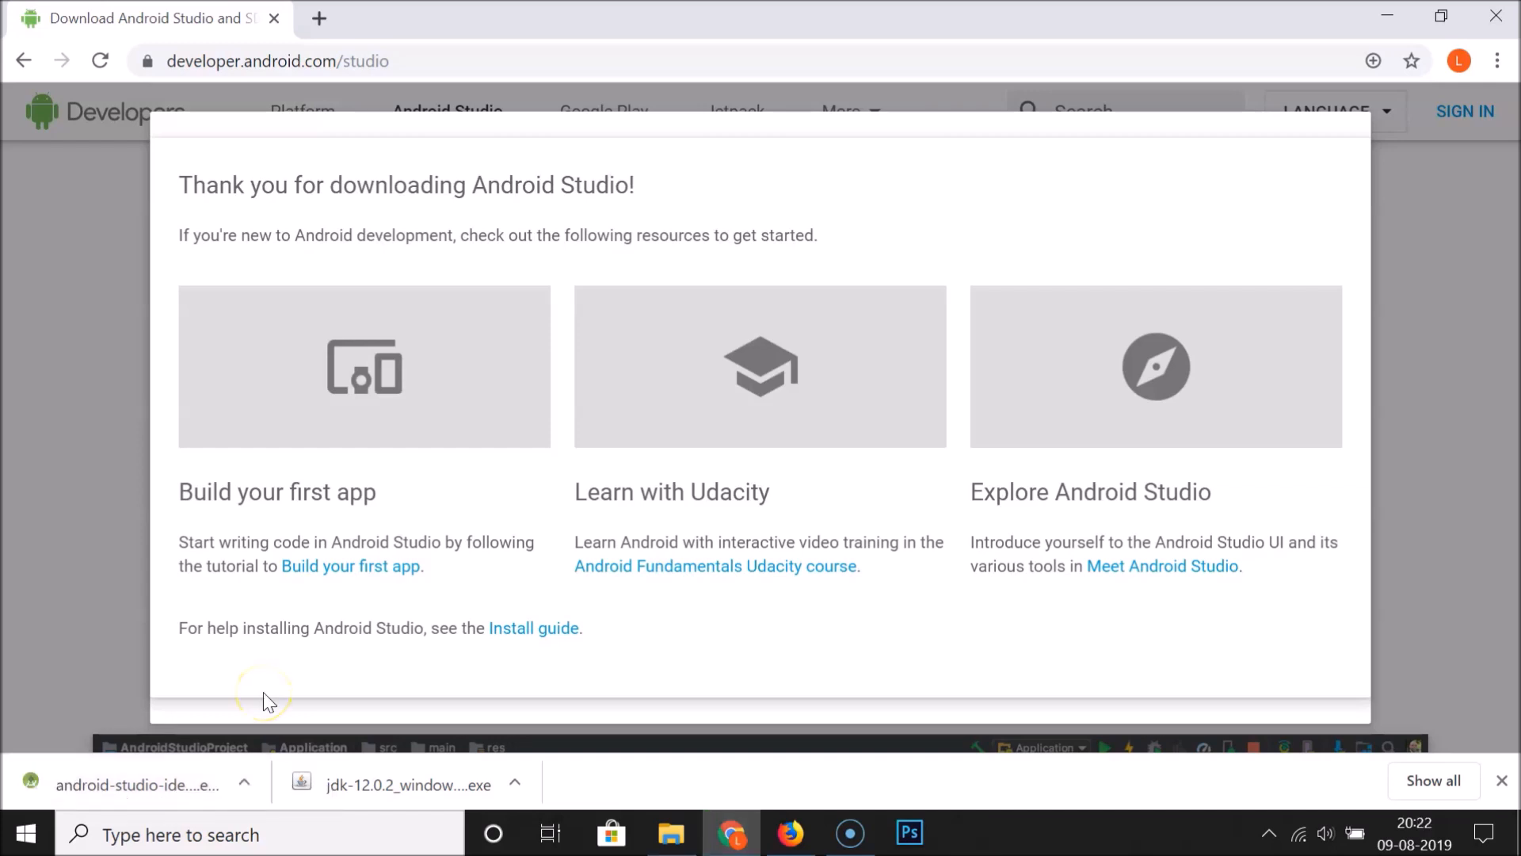
pyautogui.click(192, 765)
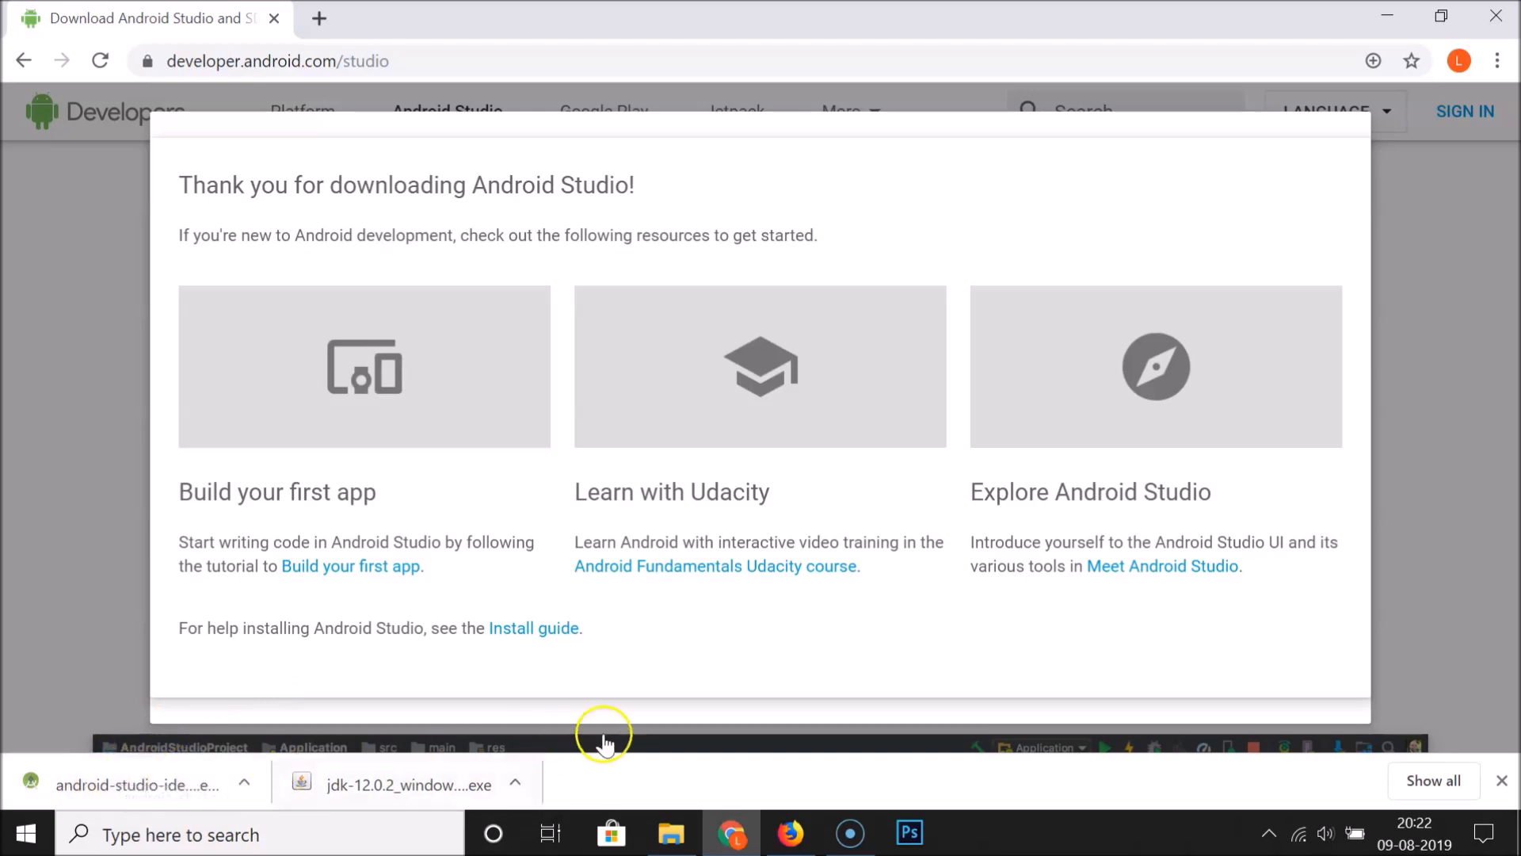
# - Minimize the browser and run the Android Studio installer from the desktop, allowing the file to run
pyautogui.click(1377, 15)
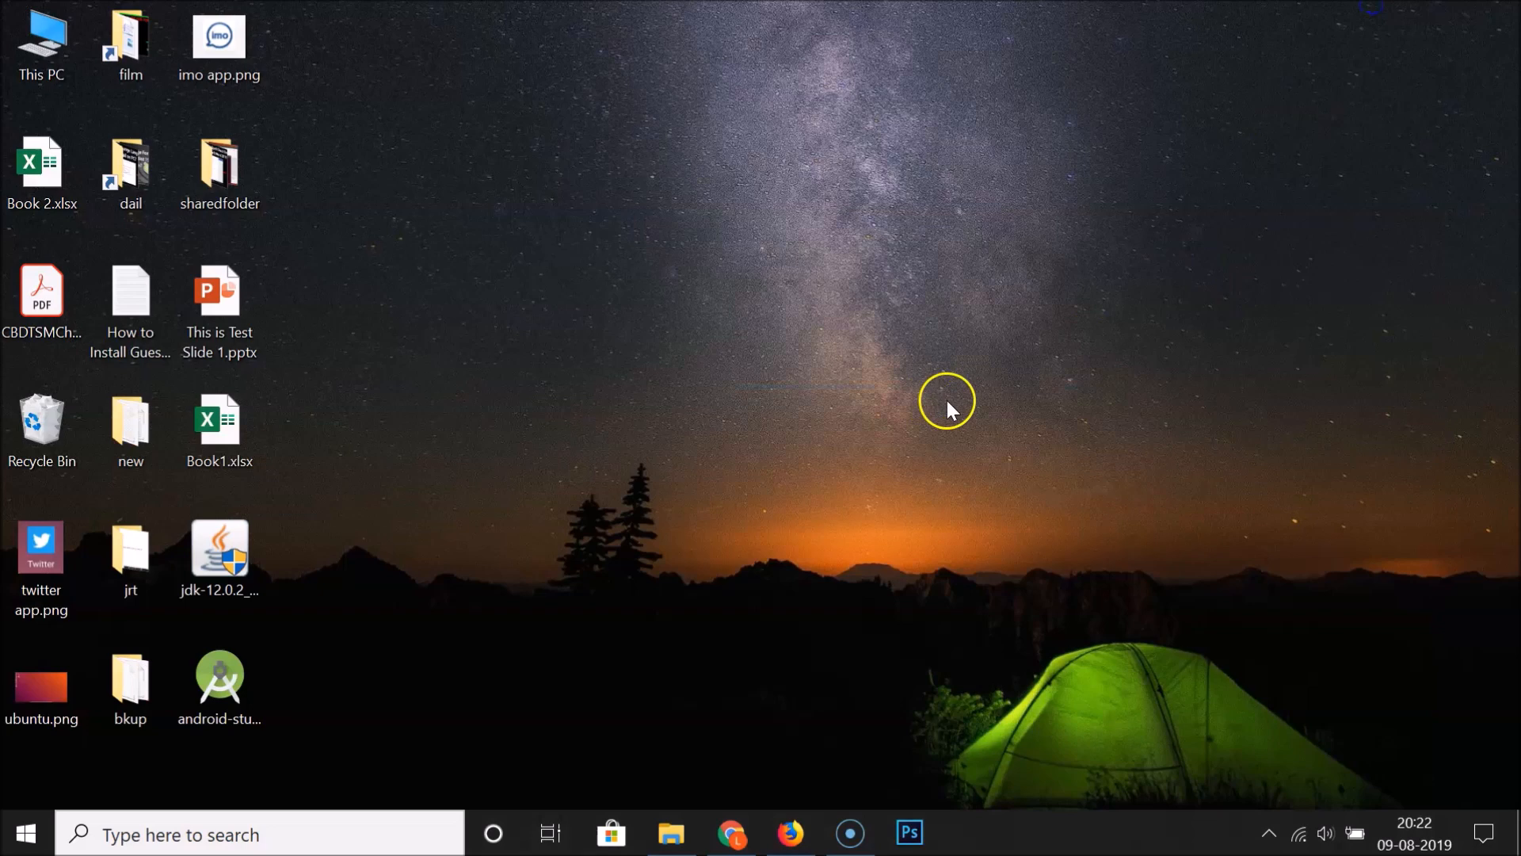
pyautogui.doubleClick(201, 699)
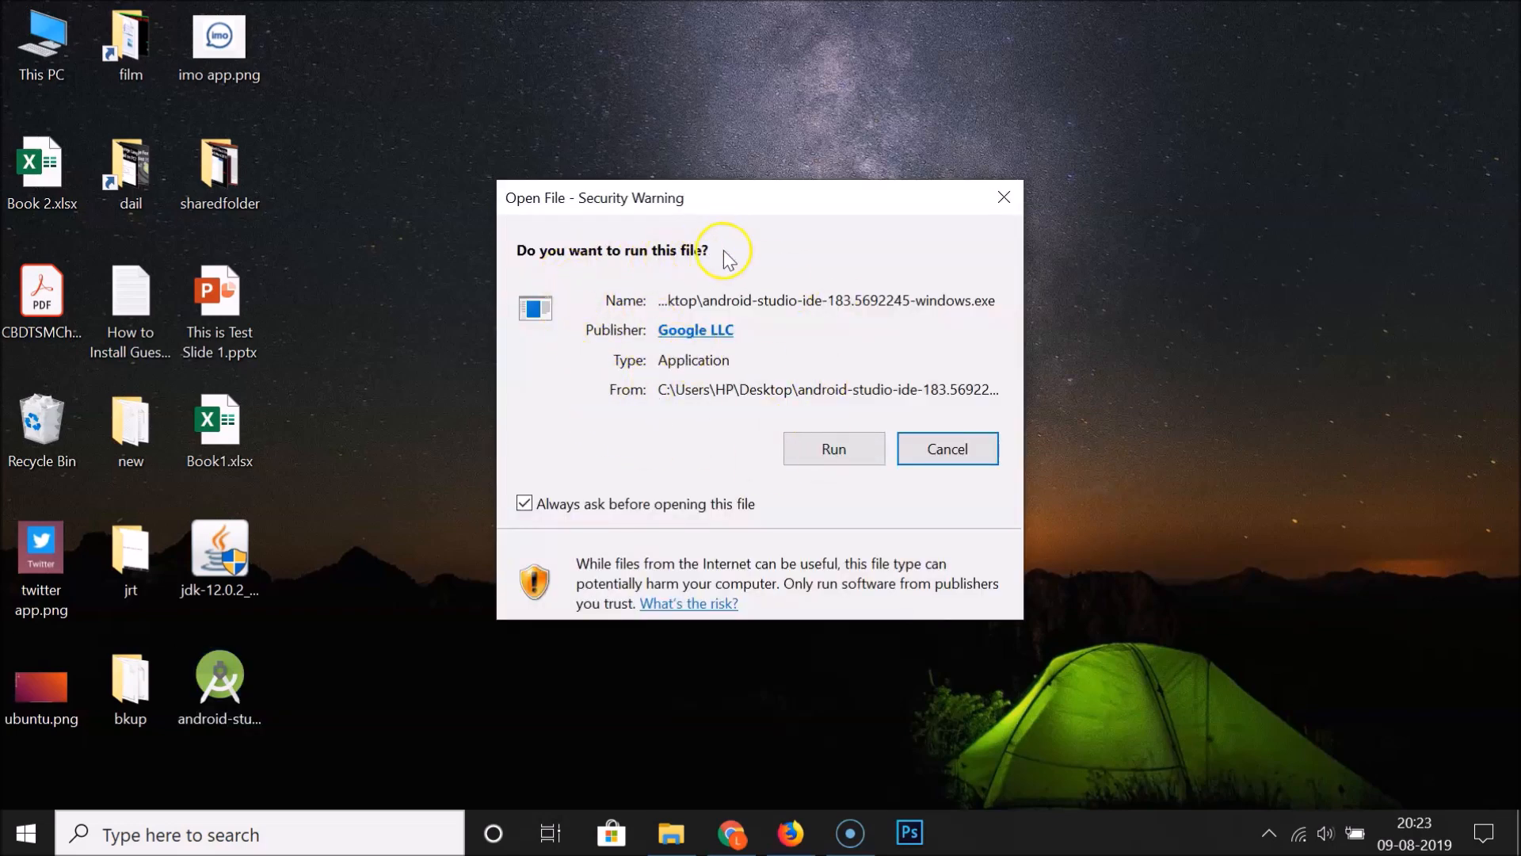
pyautogui.click(831, 445)
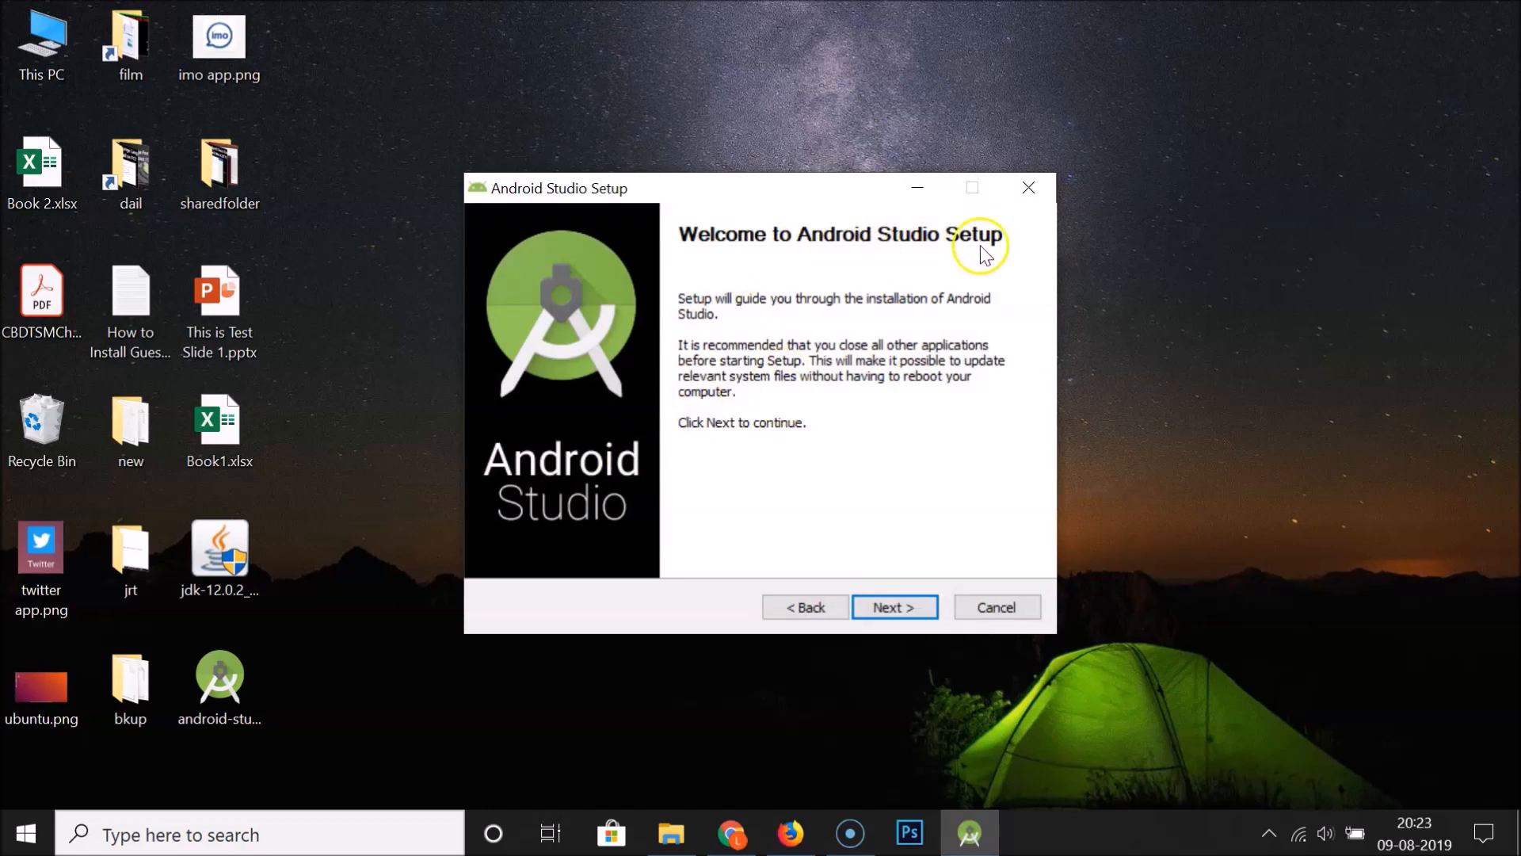
# - Install Android Studio with Android Virtual Device to C:\Program Files\Android\Android Studio, using the Android Studio Start Menu folder
pyautogui.click(911, 607)
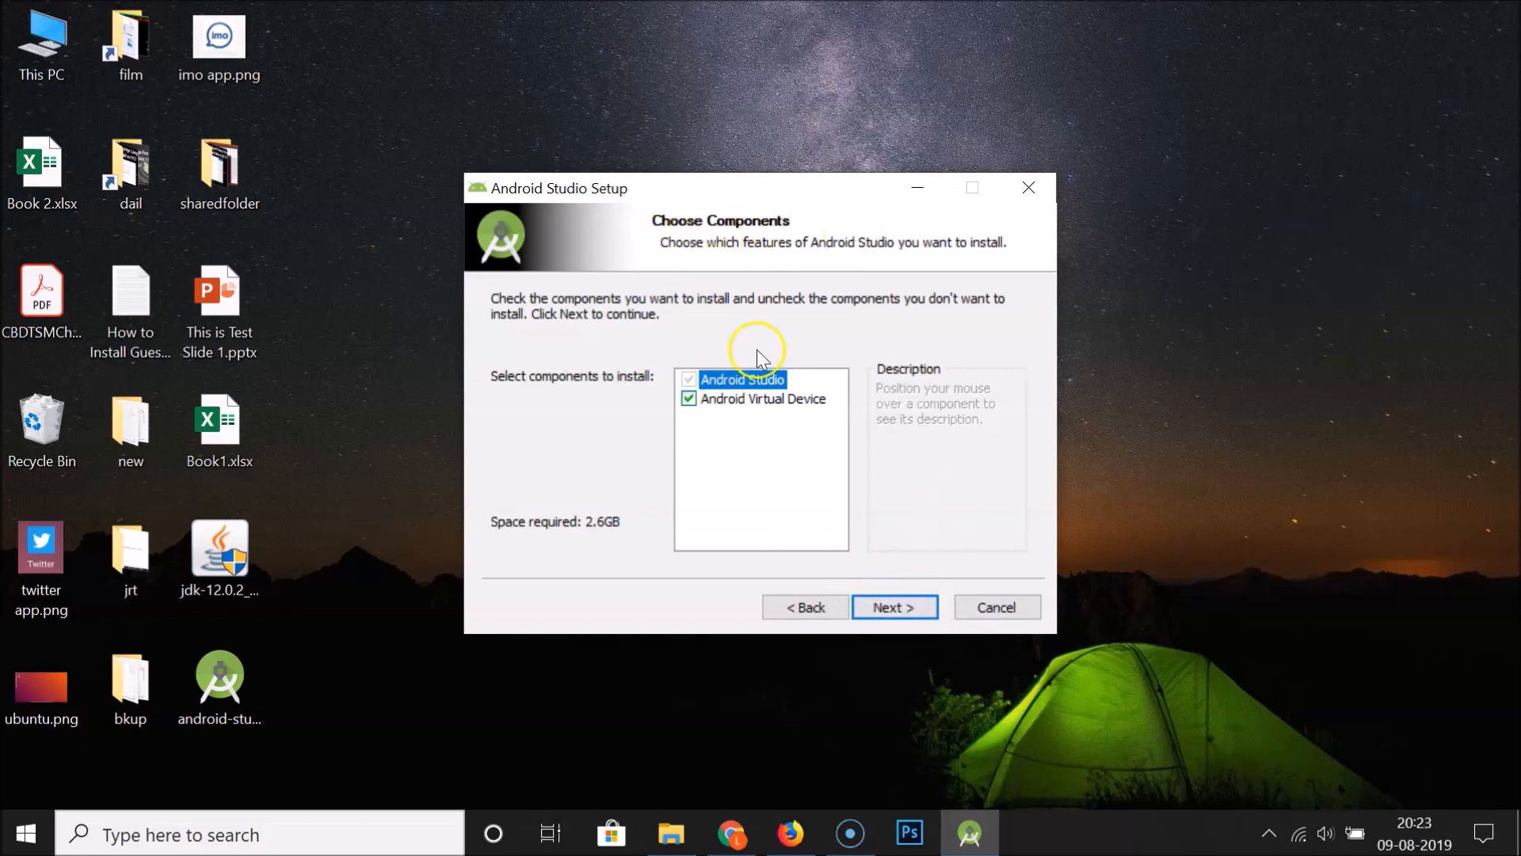
pyautogui.click(896, 612)
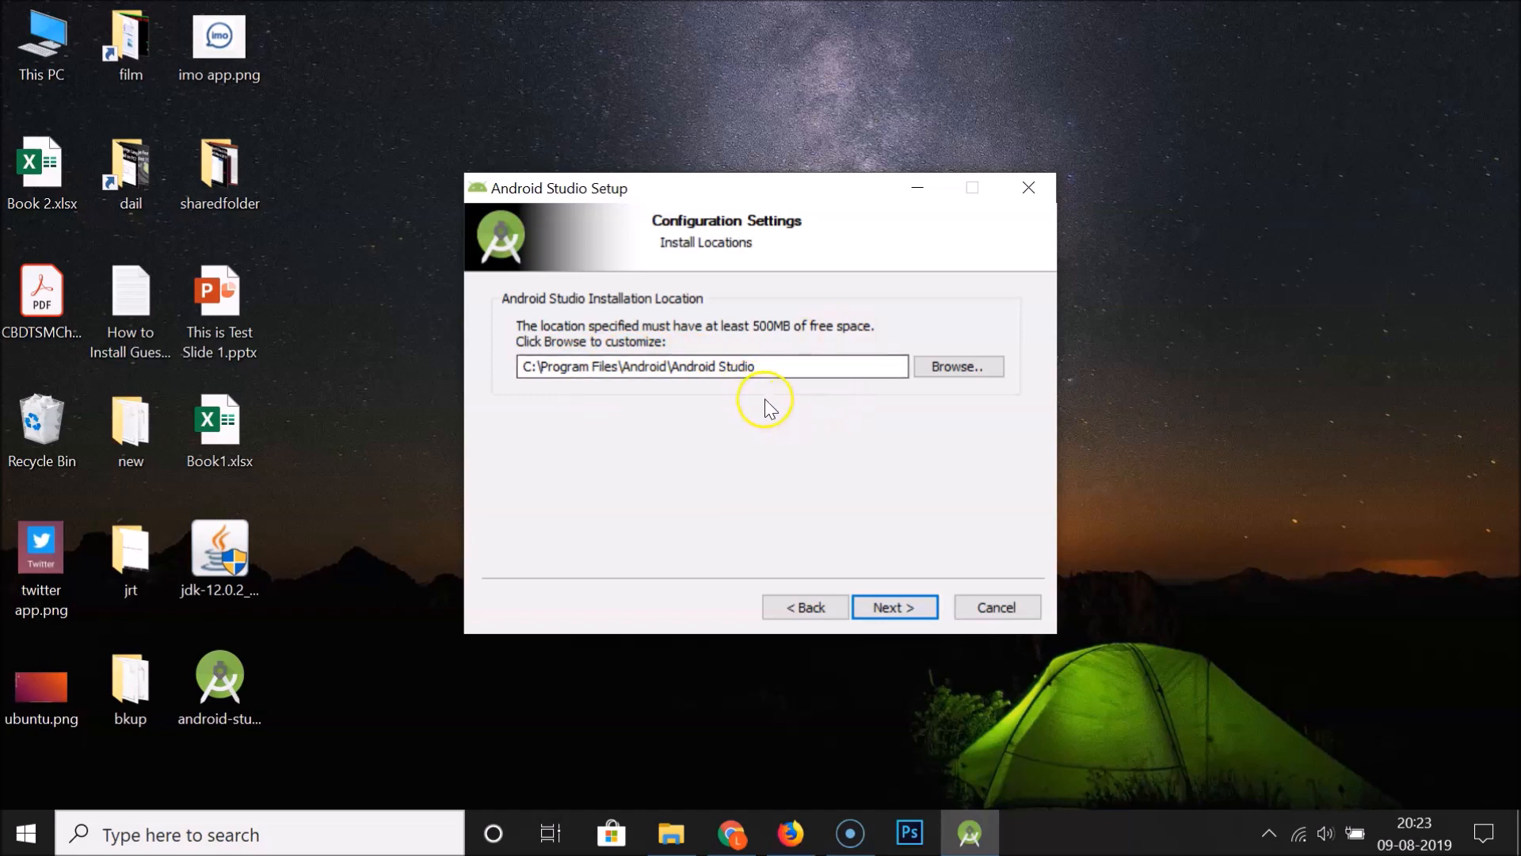
pyautogui.click(944, 367)
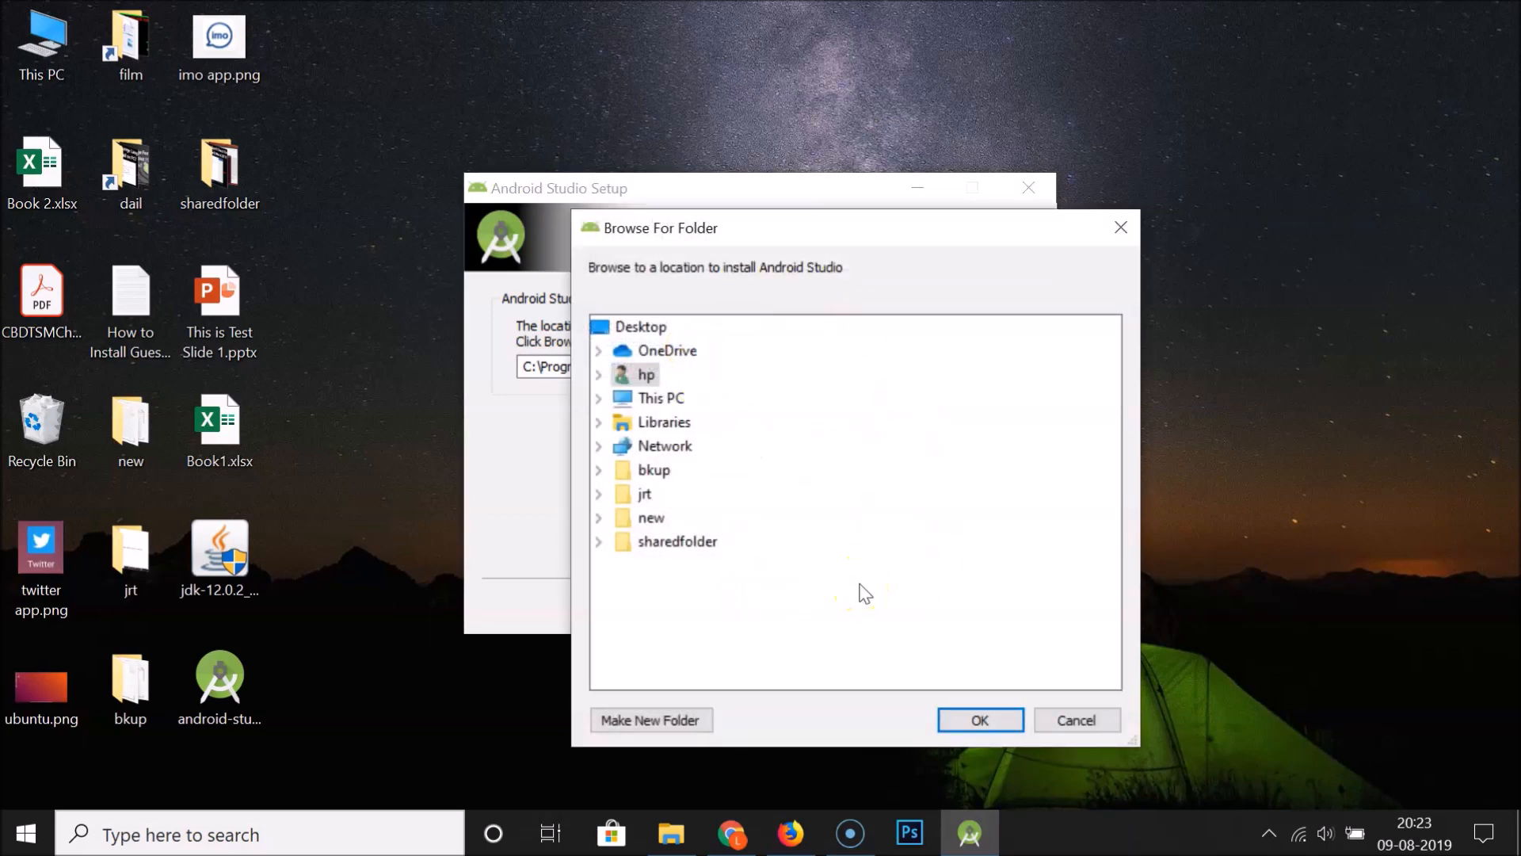
pyautogui.click(1076, 721)
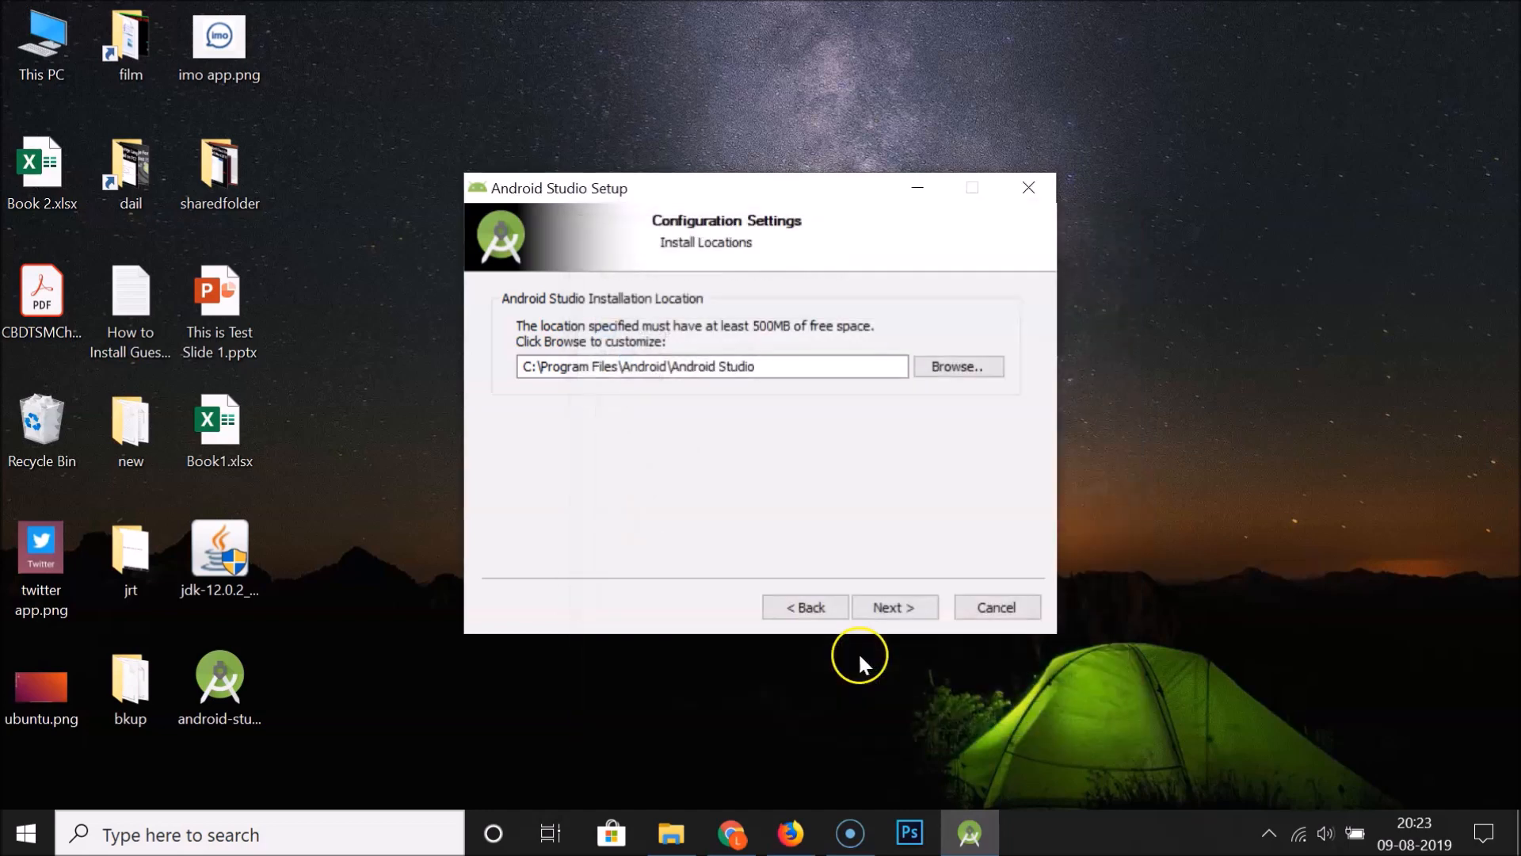
pyautogui.click(887, 607)
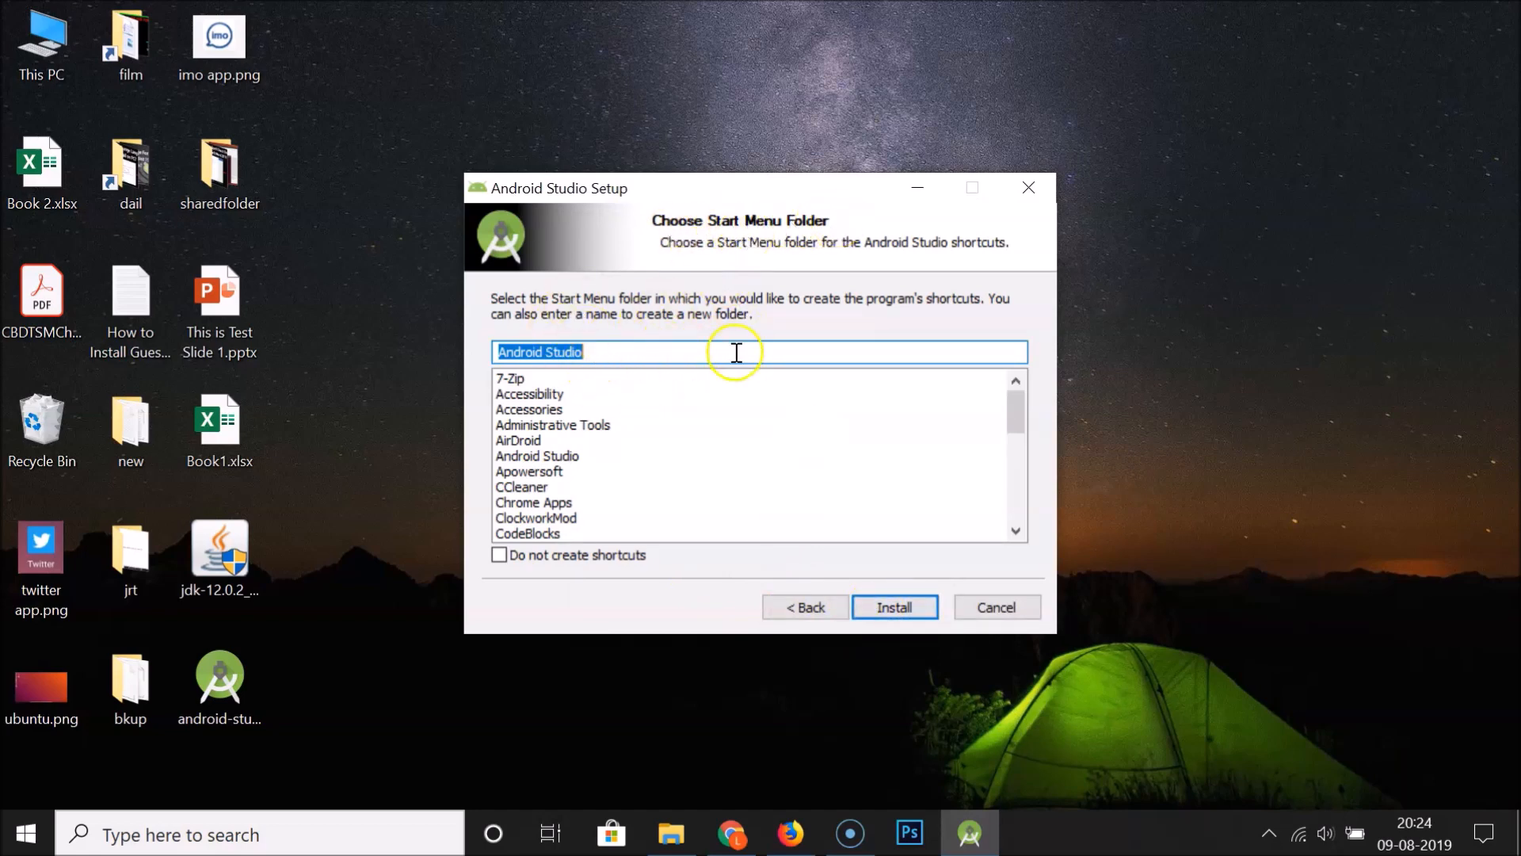
pyautogui.click(895, 609)
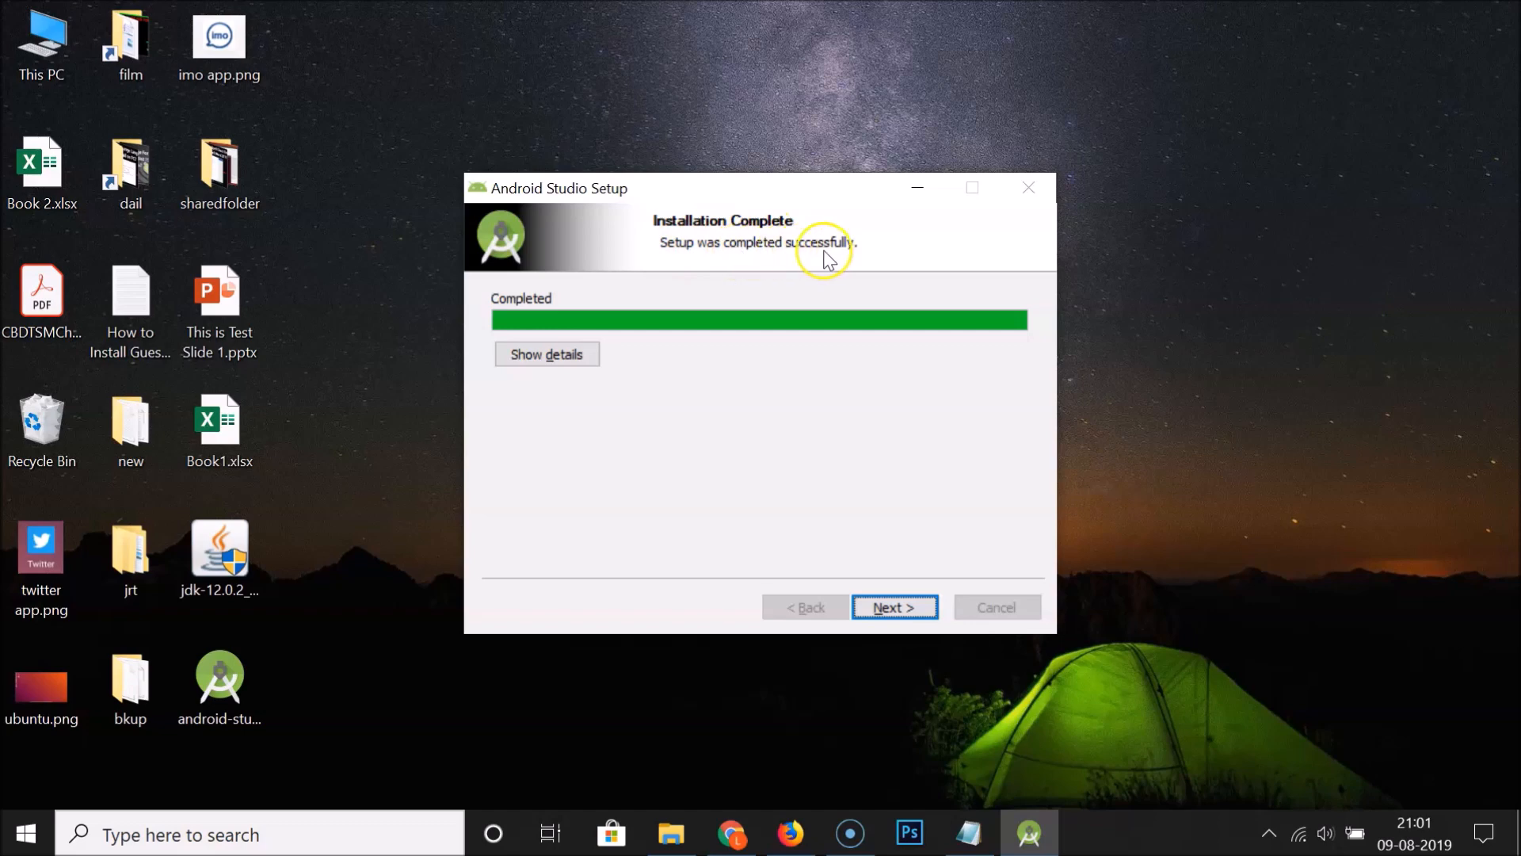
# - Finish the installer with Start Android Studio enabled, and launch it without importing settings
pyautogui.click(895, 608)
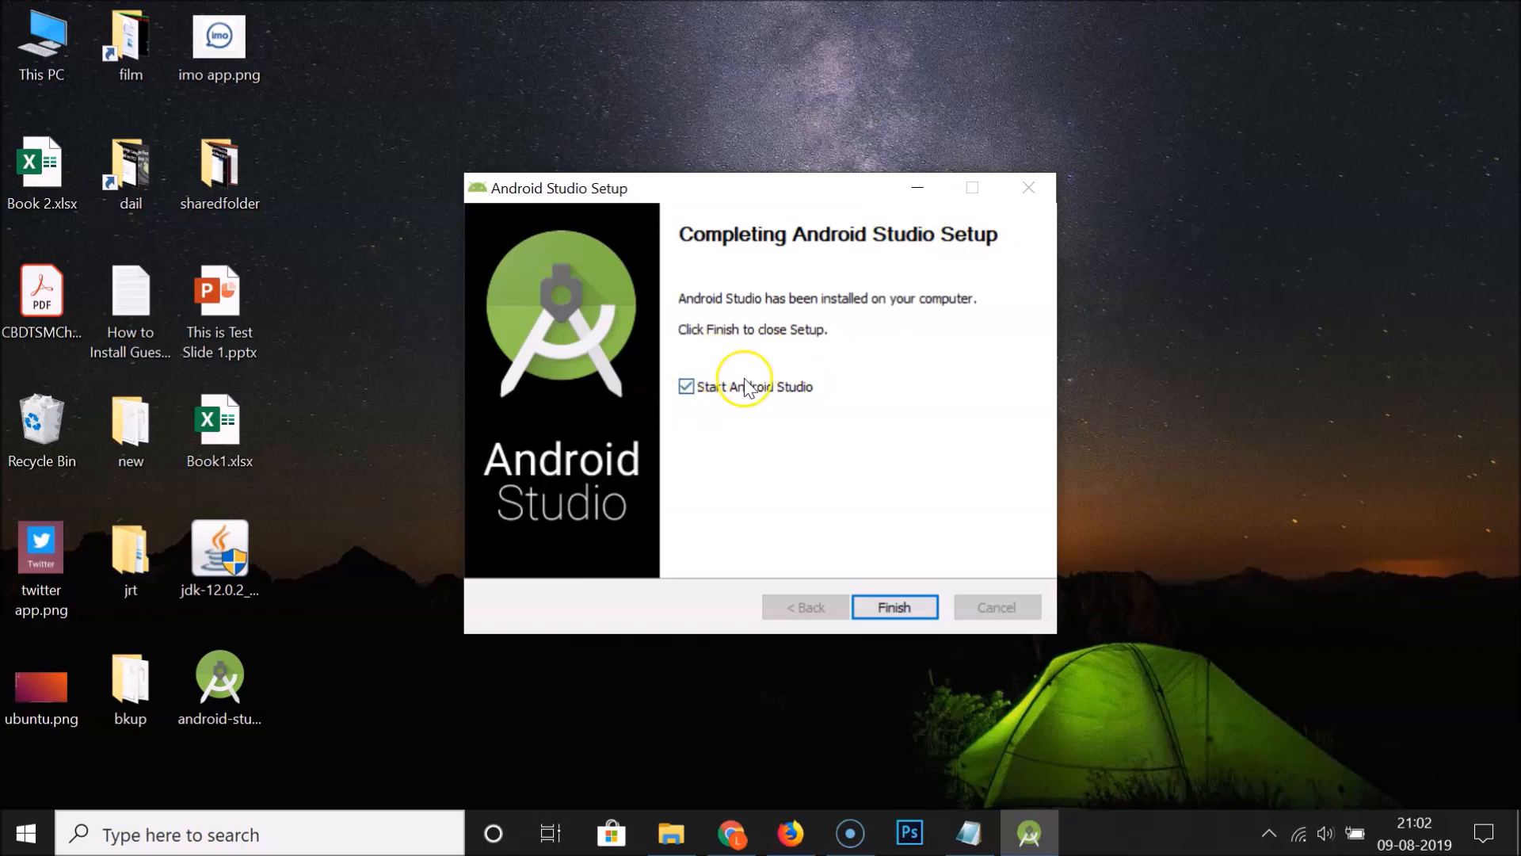
pyautogui.click(888, 609)
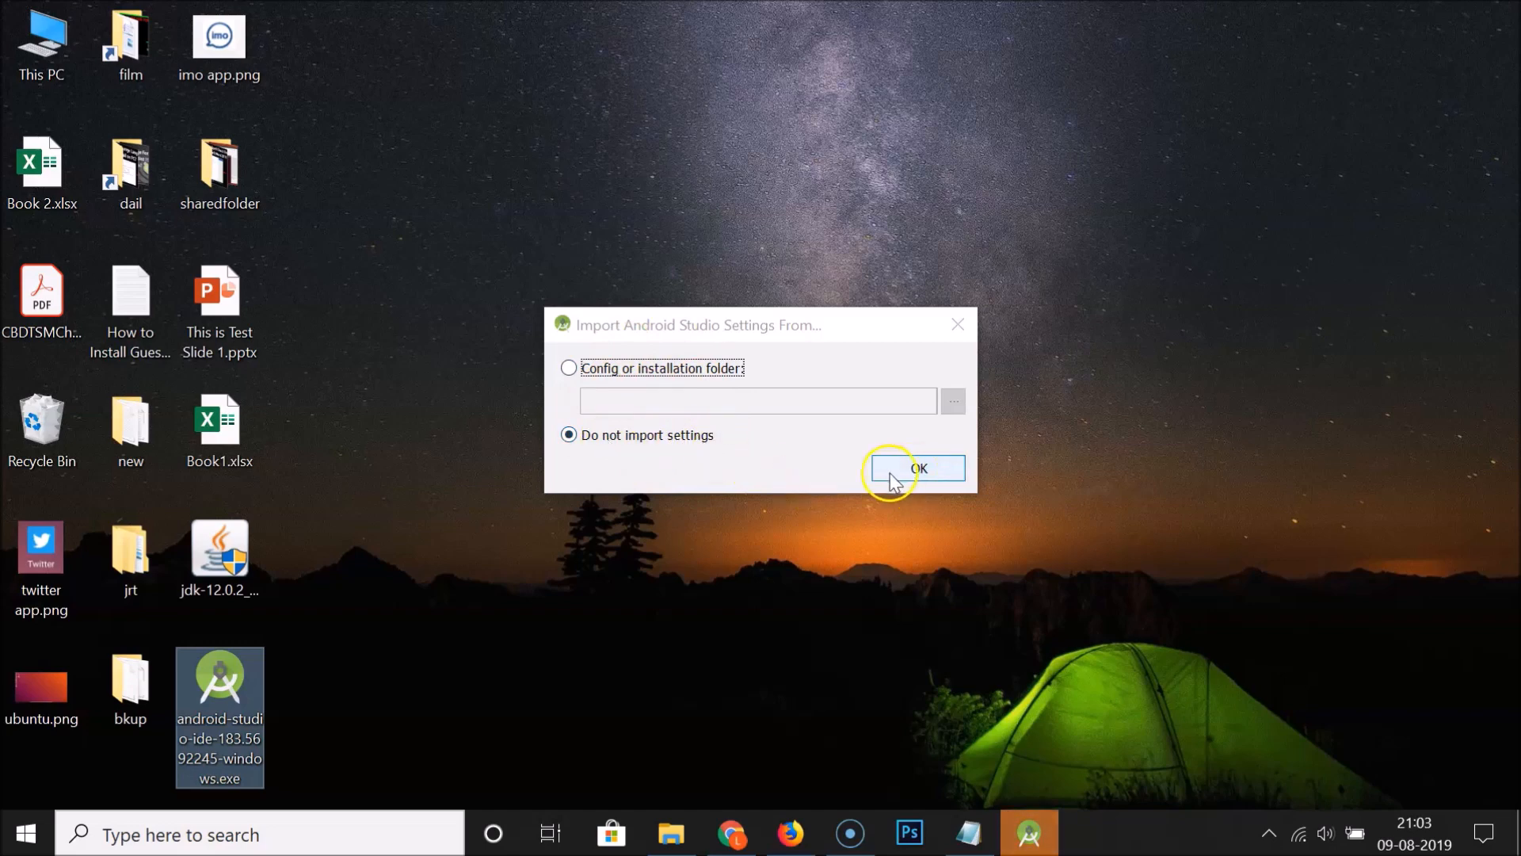
pyautogui.click(921, 474)
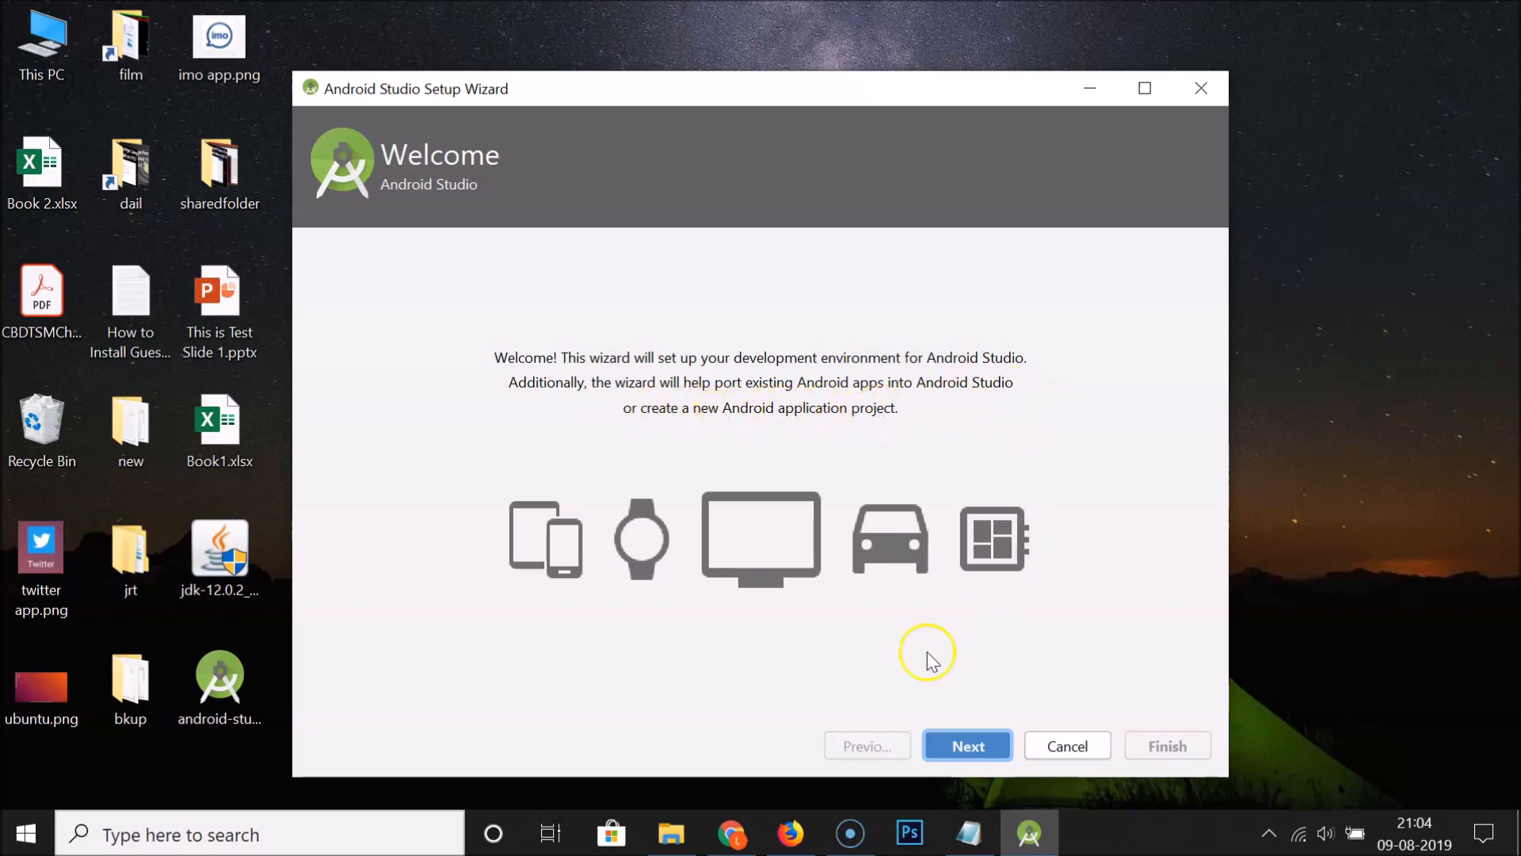
# - Choose the Standard setup type and the Light UI theme for Android Studio
pyautogui.click(968, 747)
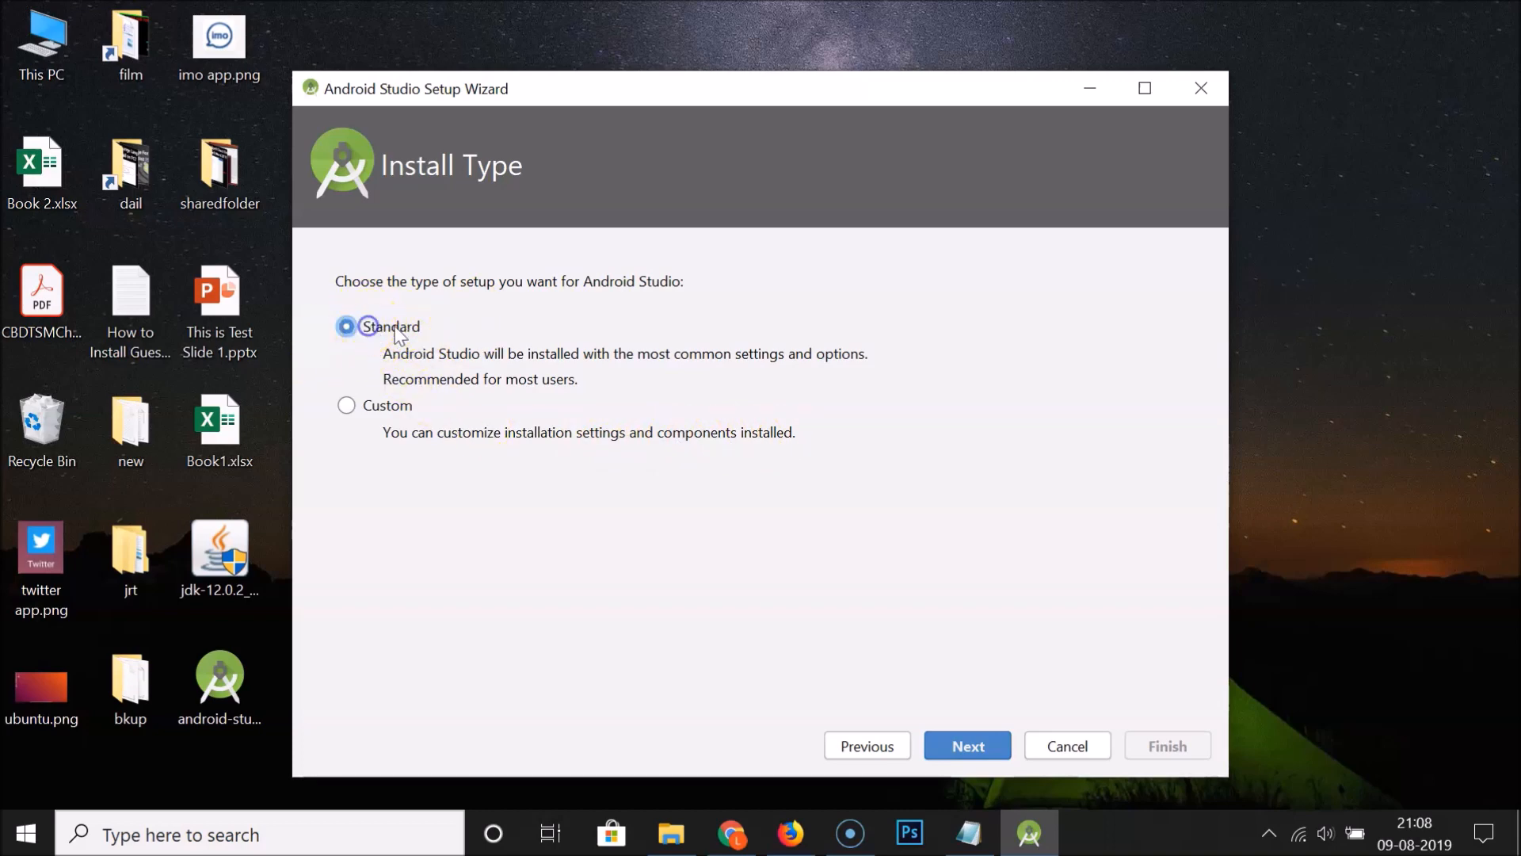
pyautogui.click(973, 744)
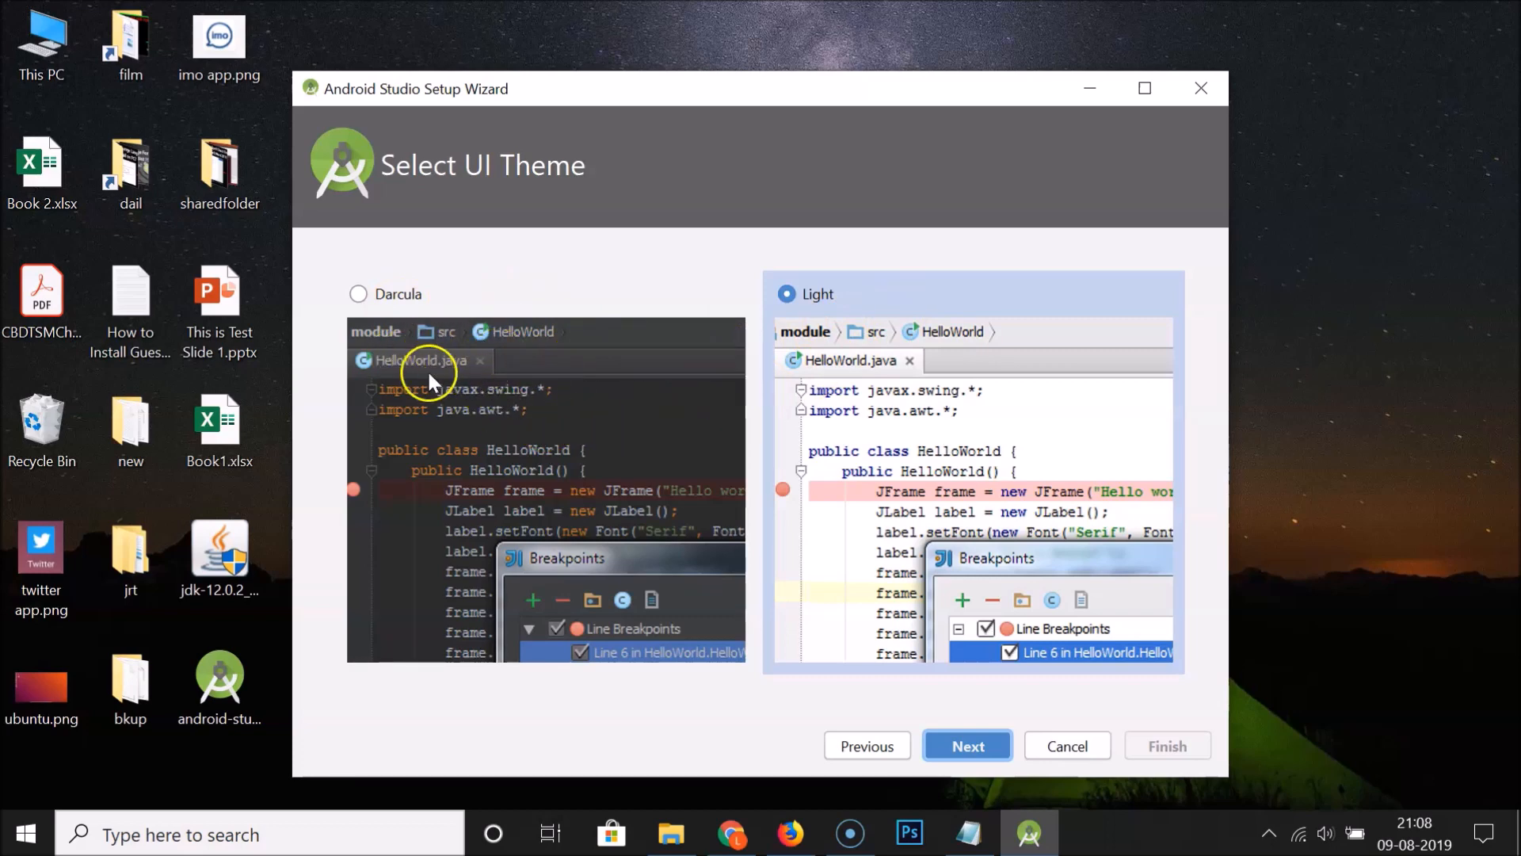
pyautogui.click(379, 333)
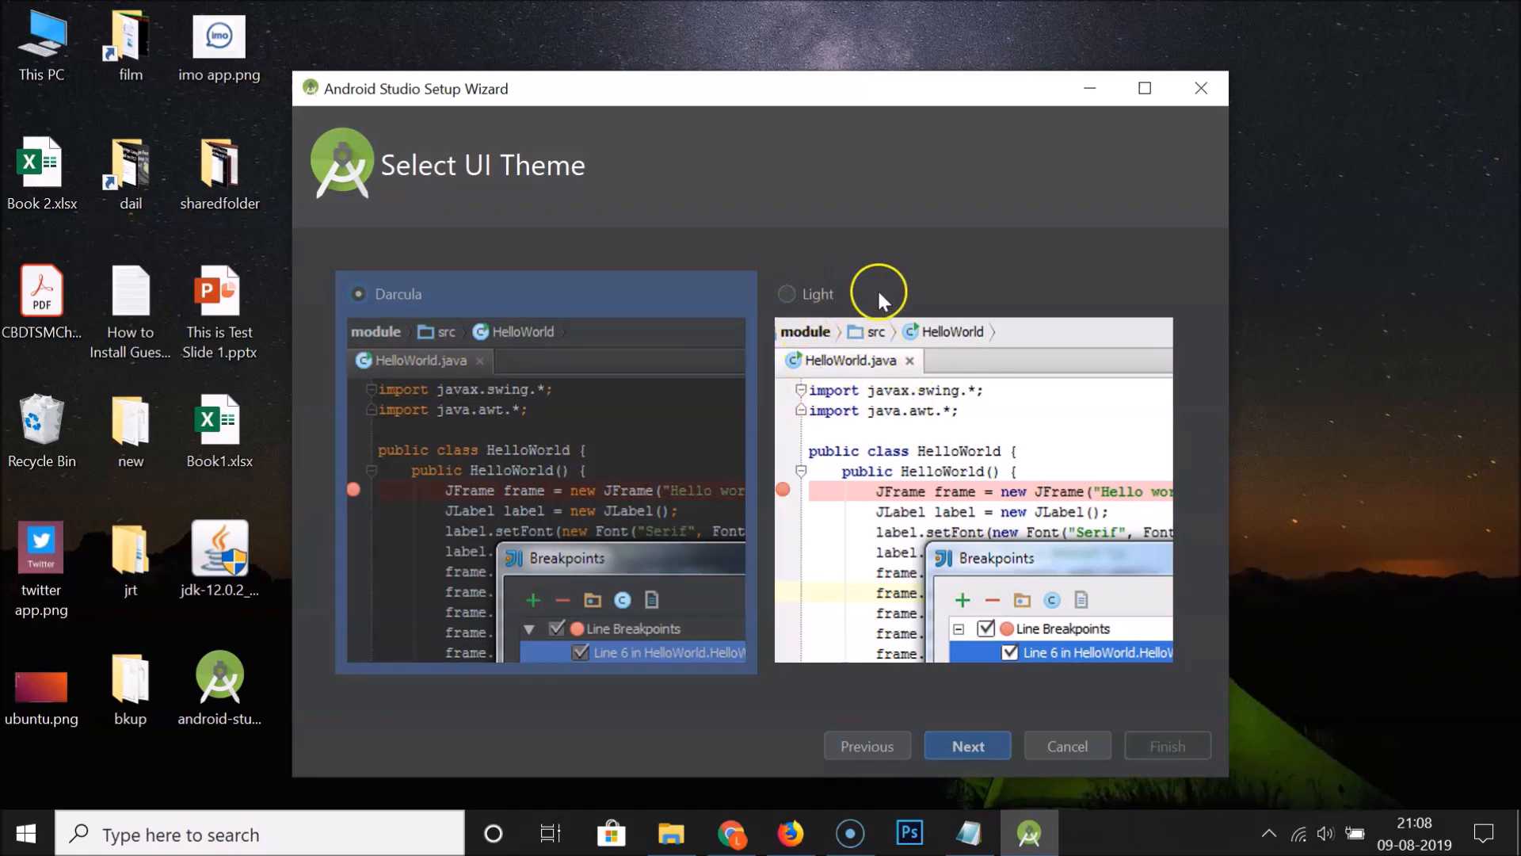
pyautogui.click(790, 298)
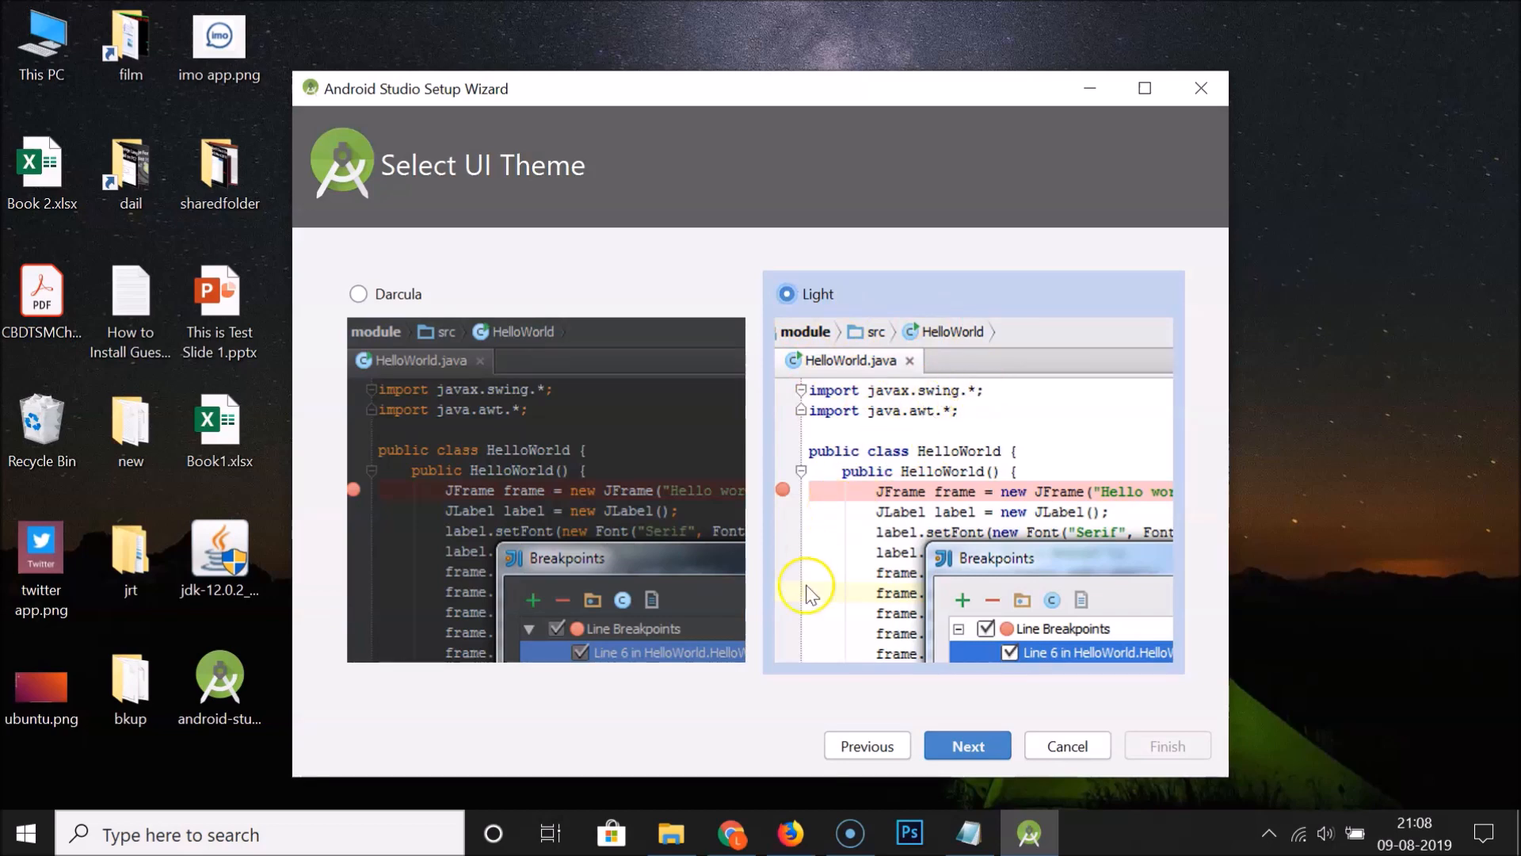
pyautogui.click(970, 746)
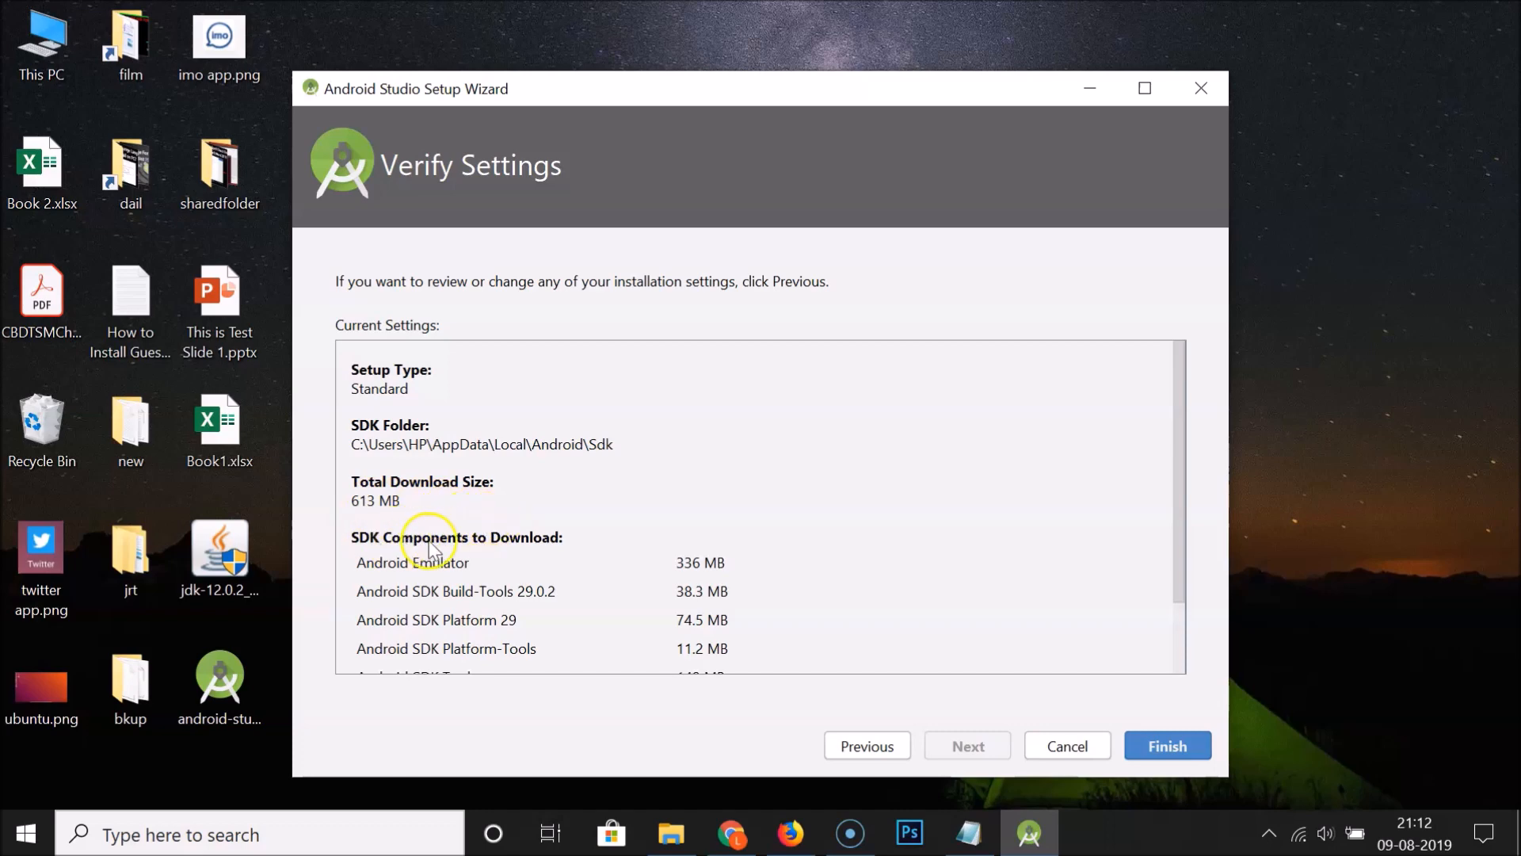
# - Review the Standard setup settings, install the listed SDK components, and finish the setup wizard
pyautogui.scroll(-2, 713, 540)
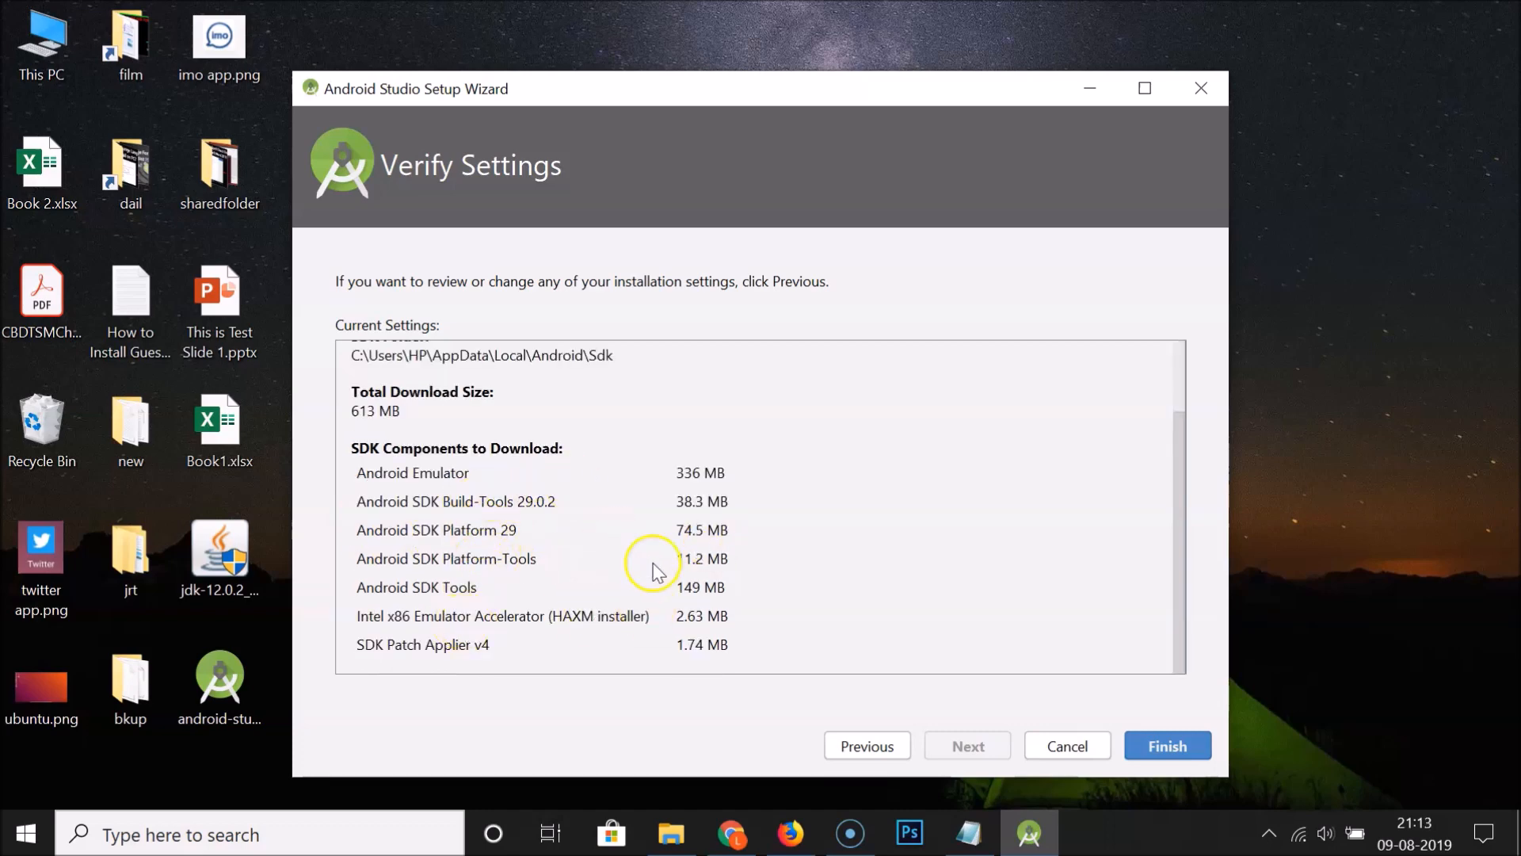
pyautogui.scroll(2, 698, 546)
pyautogui.click(1168, 746)
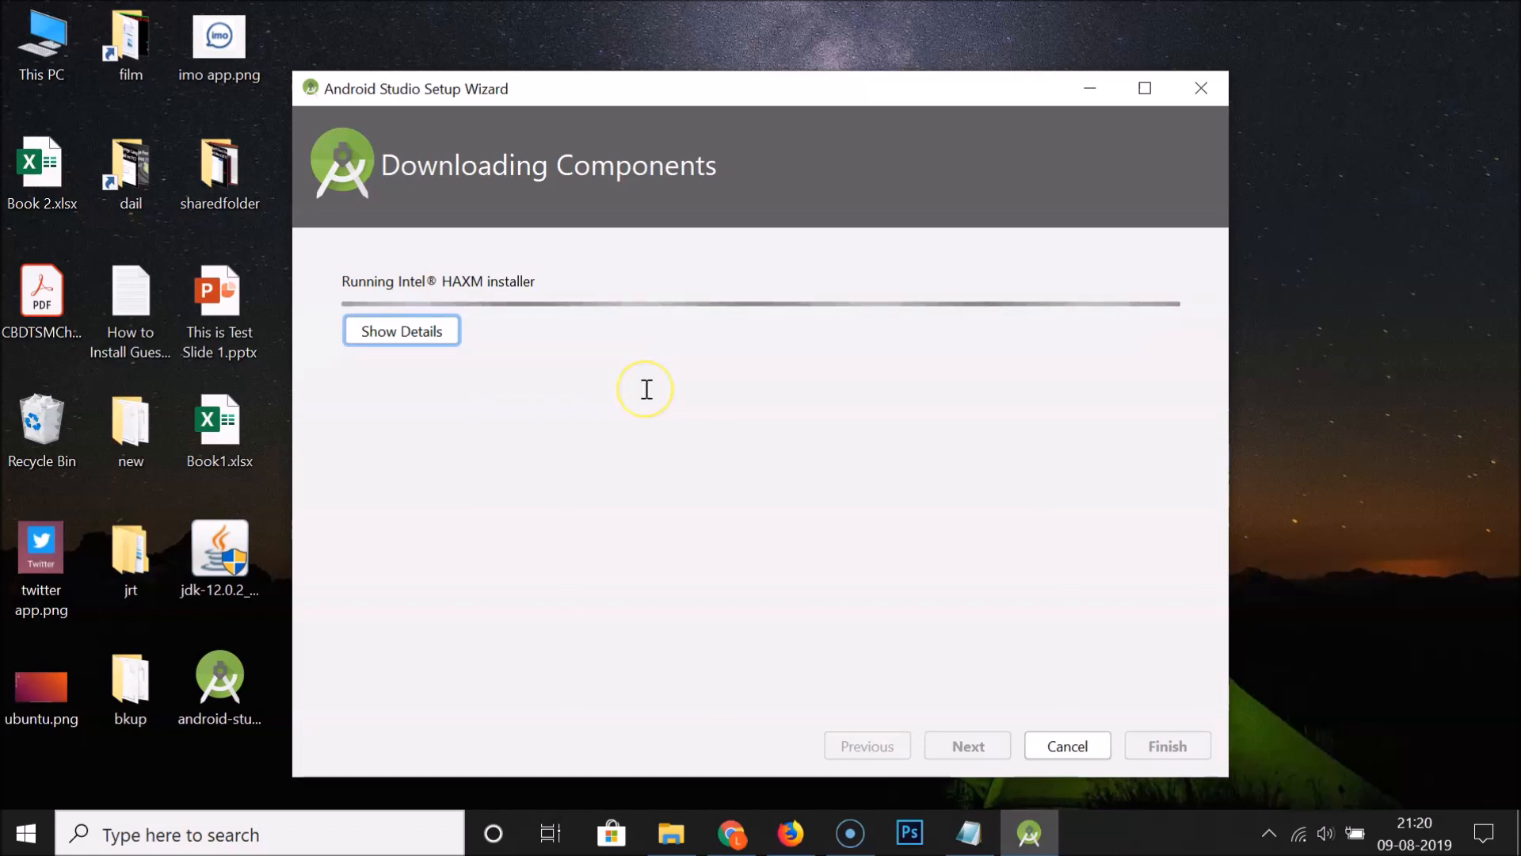
pyautogui.click(652, 390)
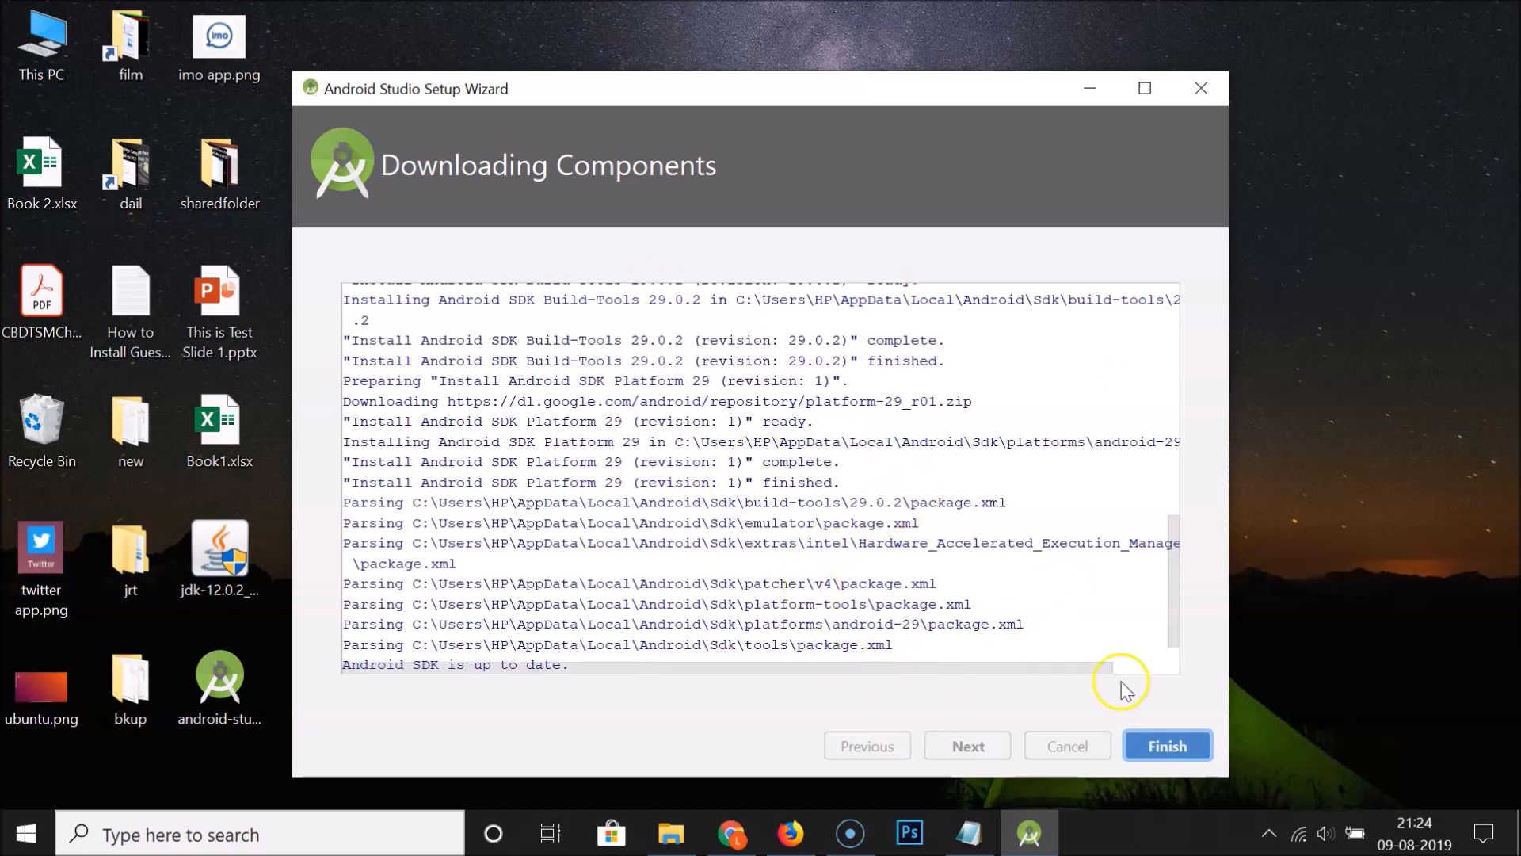
pyautogui.click(1165, 748)
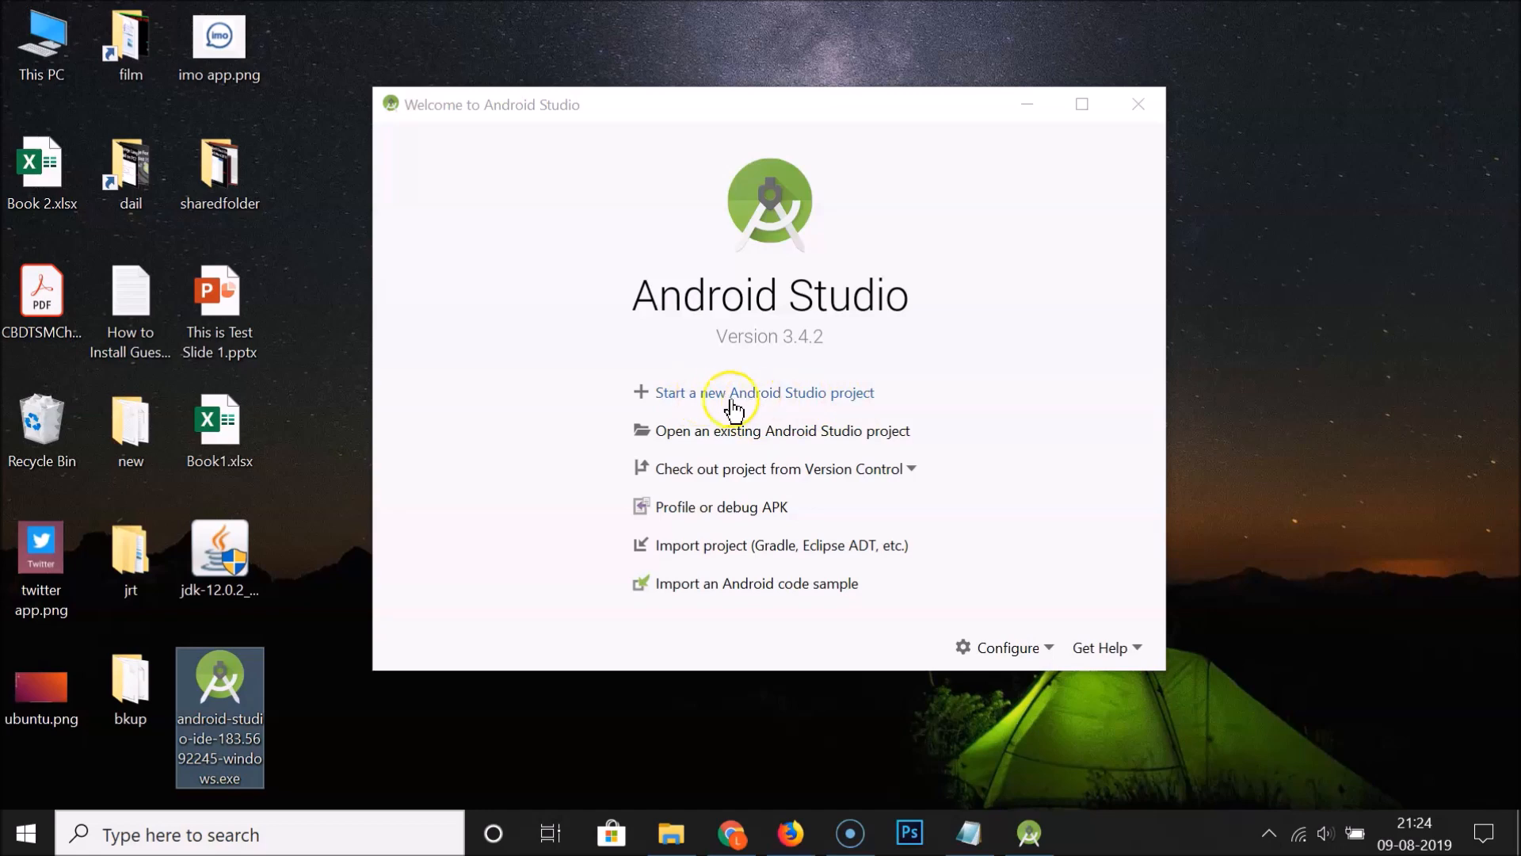
# - Start a new Android Studio project, look through the device categories, and choose the Phone and Tablet Empty Activity template
pyautogui.click(819, 394)
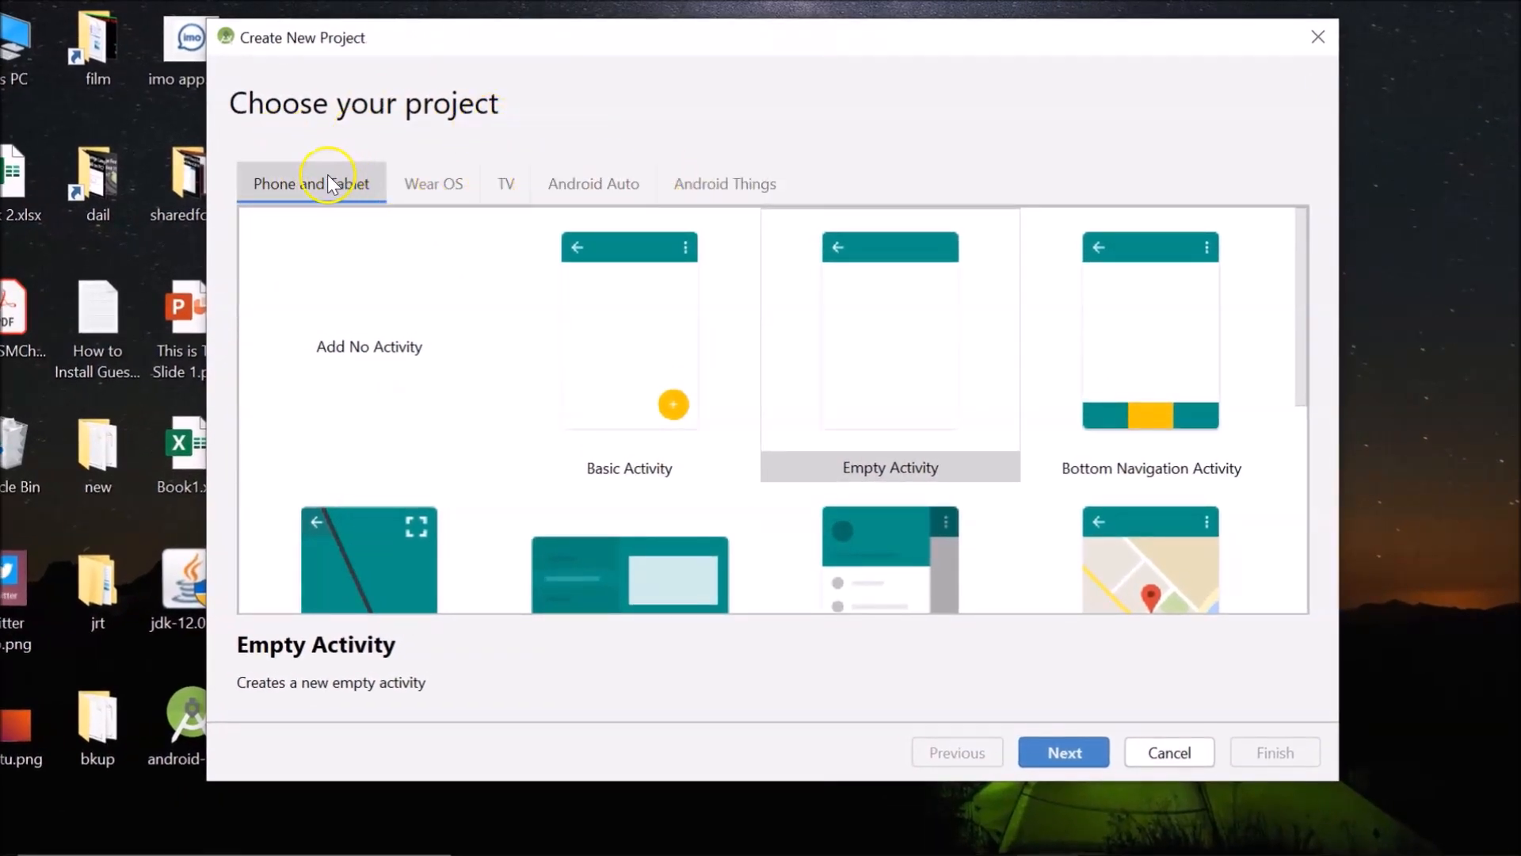
pyautogui.click(420, 183)
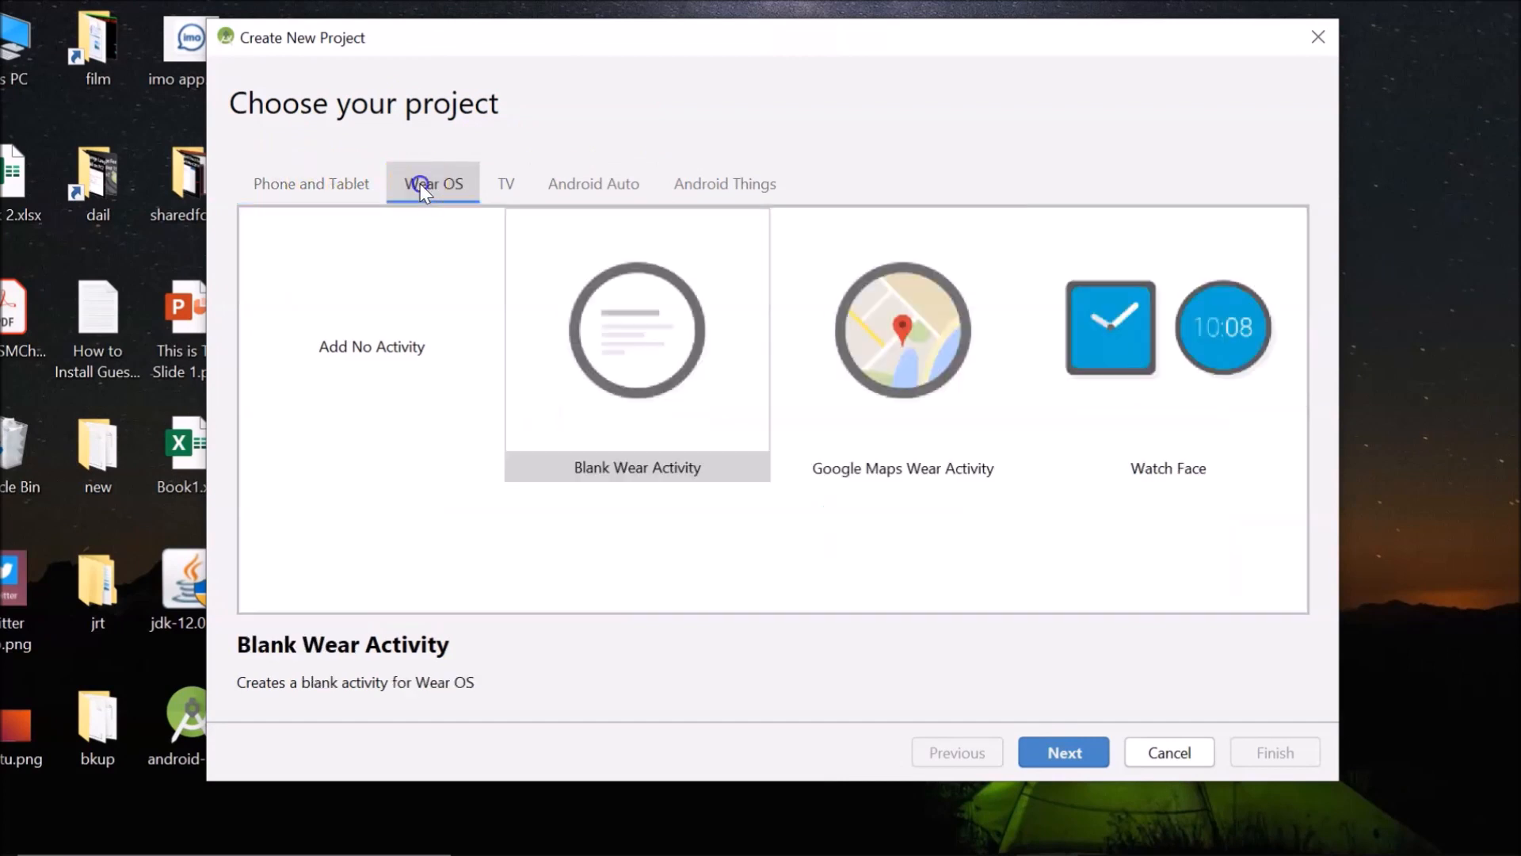
pyautogui.click(499, 189)
pyautogui.click(563, 187)
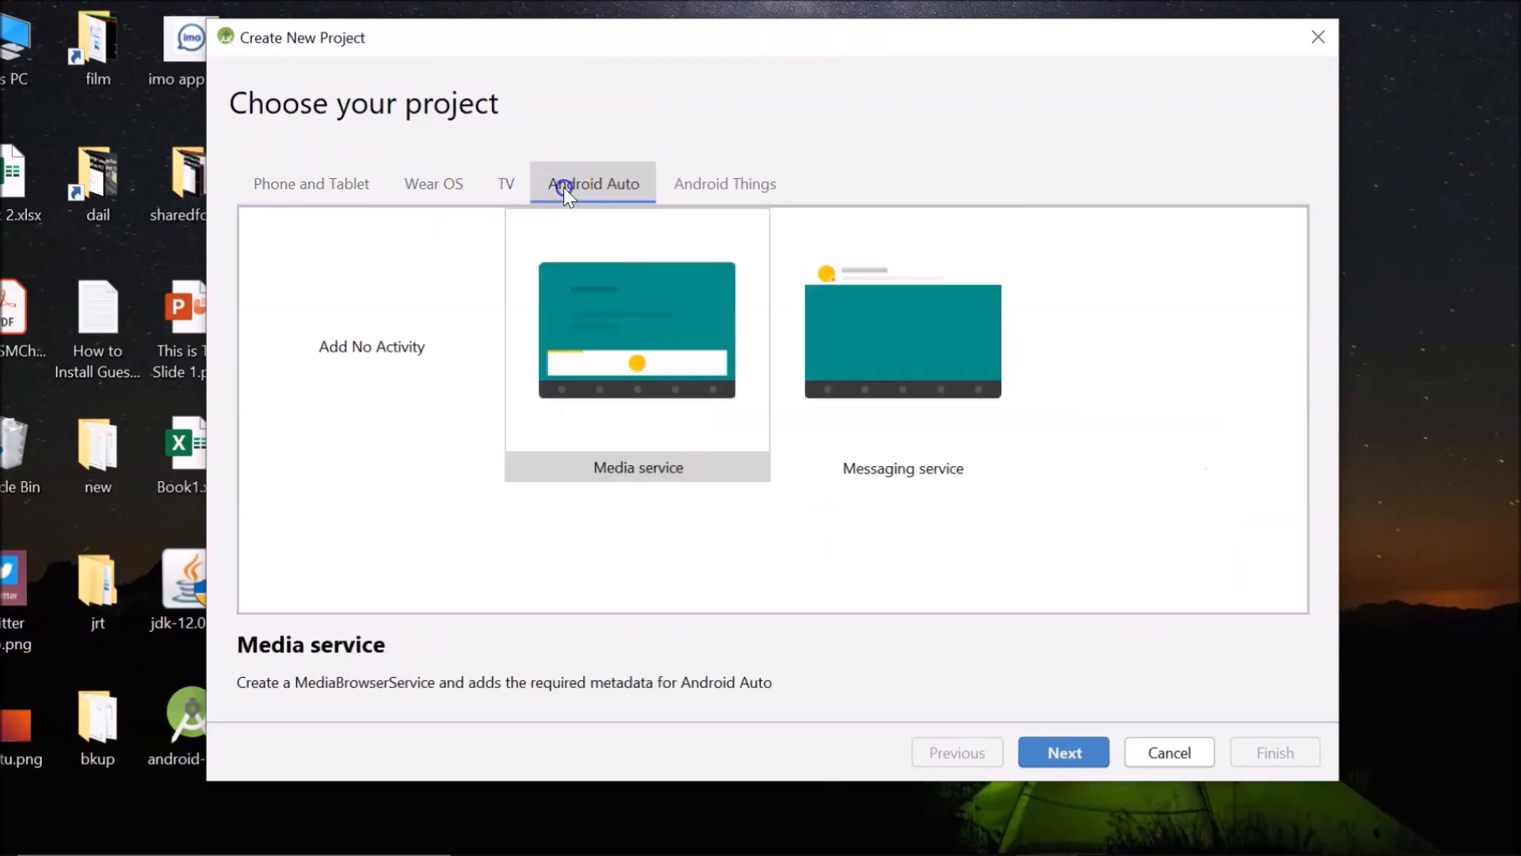
pyautogui.click(680, 188)
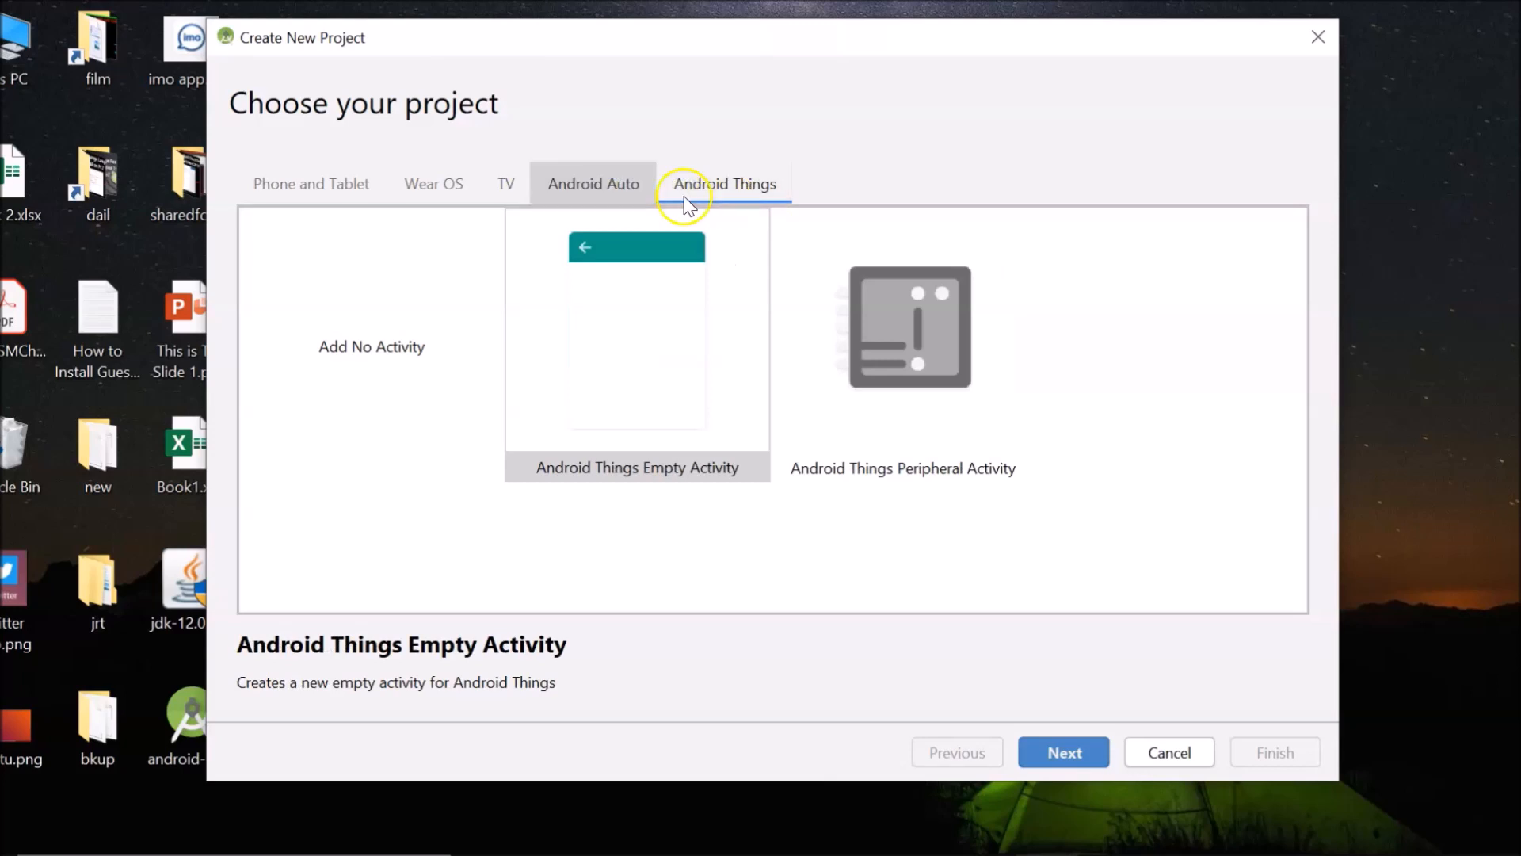
pyautogui.click(345, 187)
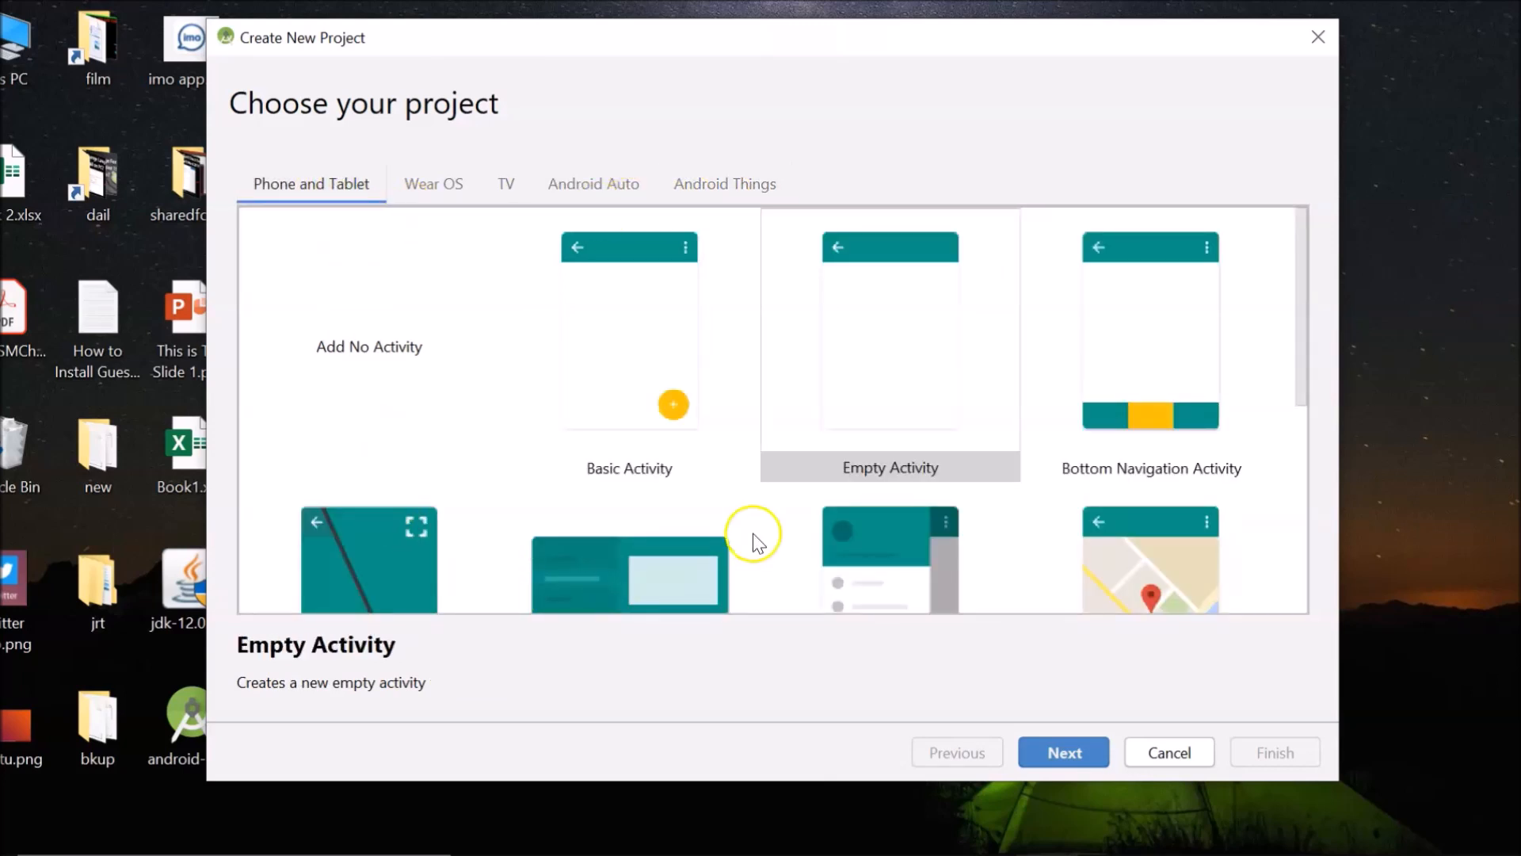
pyautogui.click(879, 380)
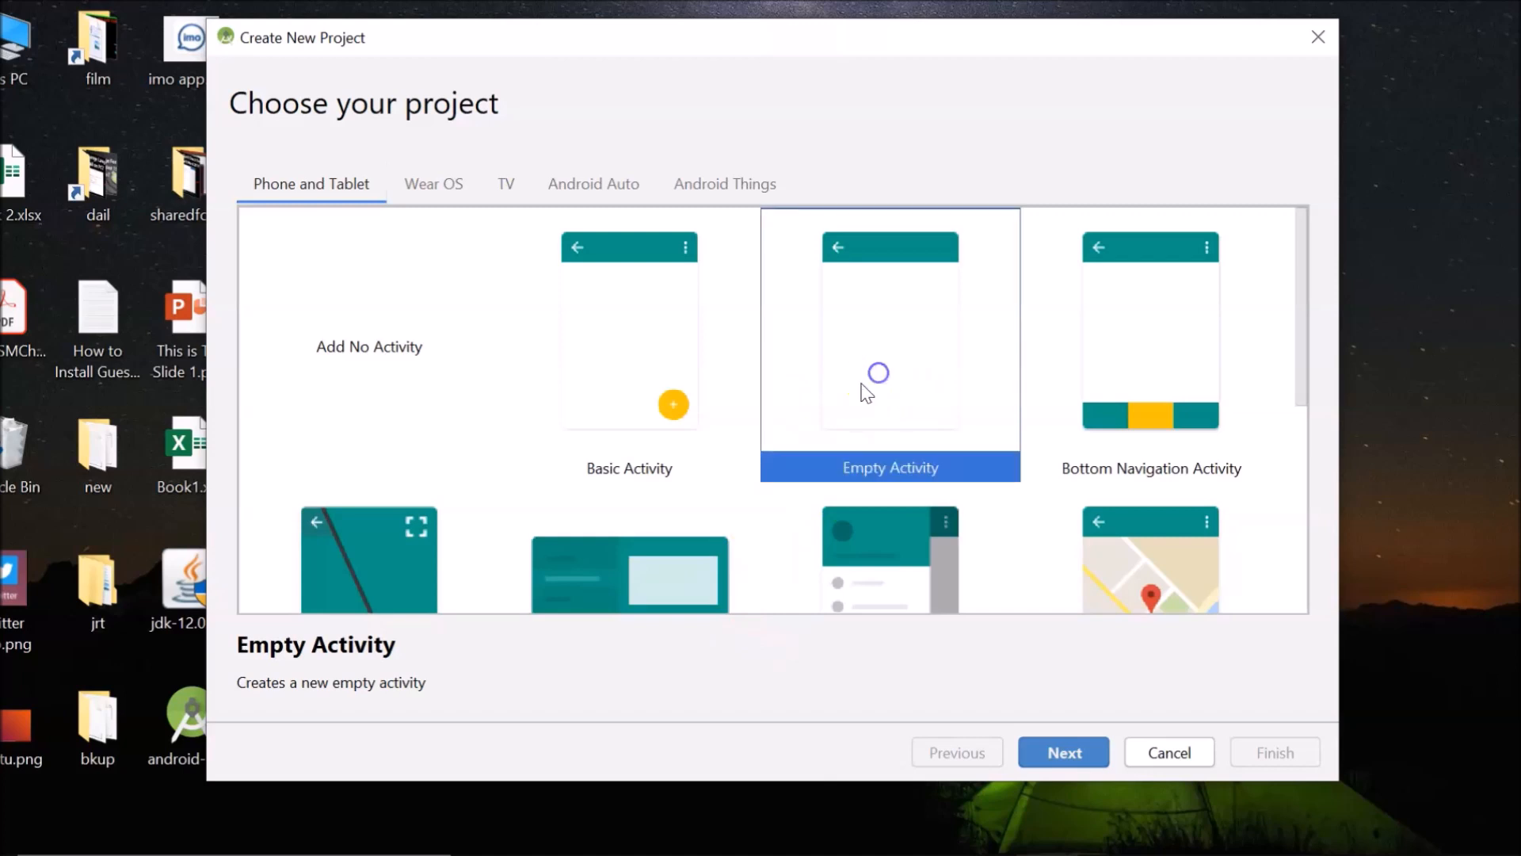
pyautogui.click(1072, 759)
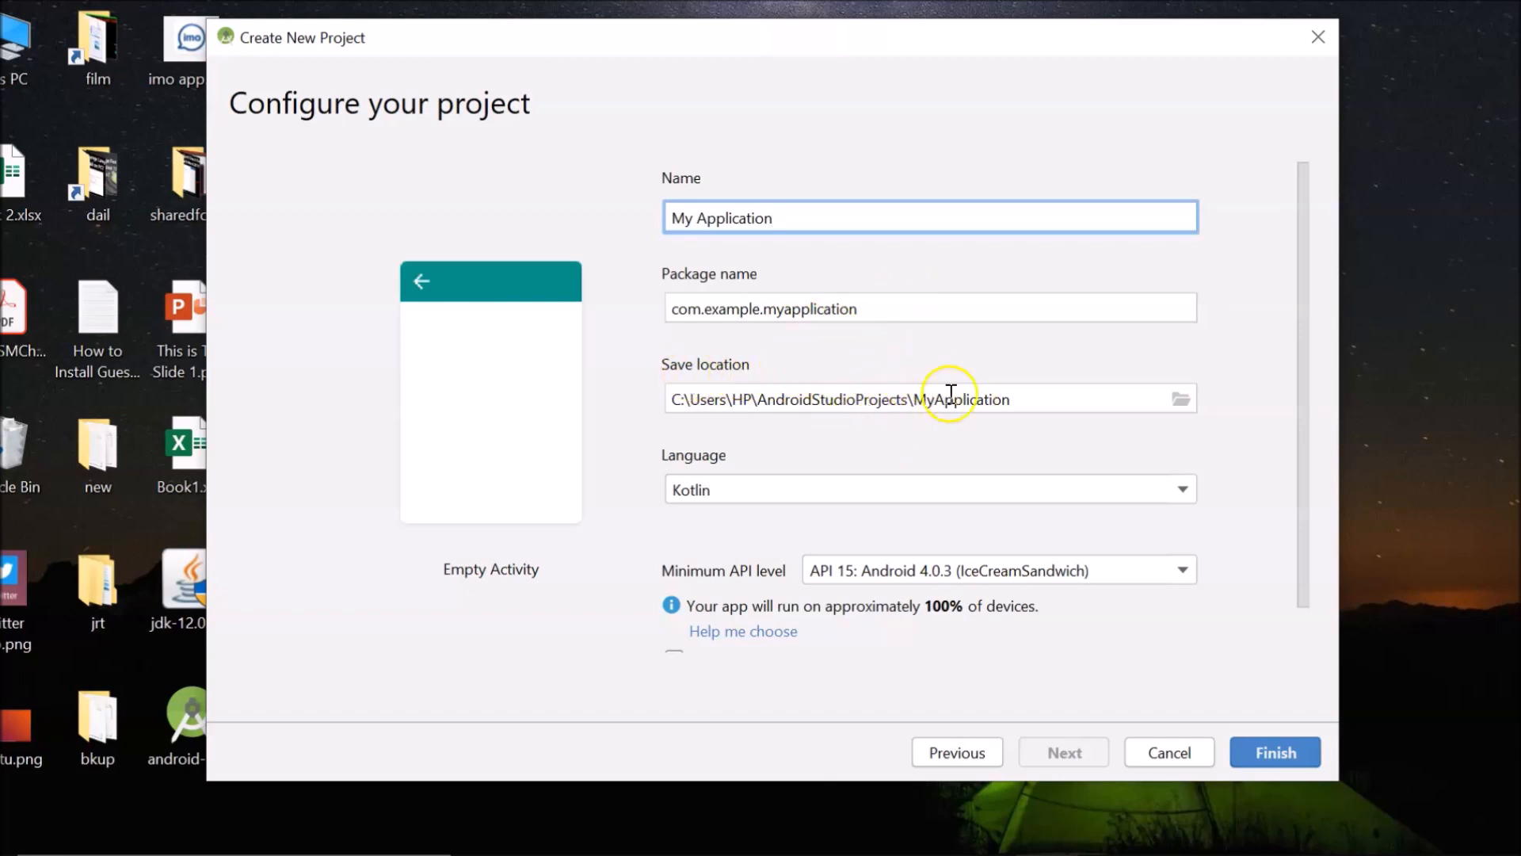
# - Set the project language to Java and the minimum API level to API 19: Android 4.4 (KitKat), keeping the default save location
pyautogui.click(1180, 404)
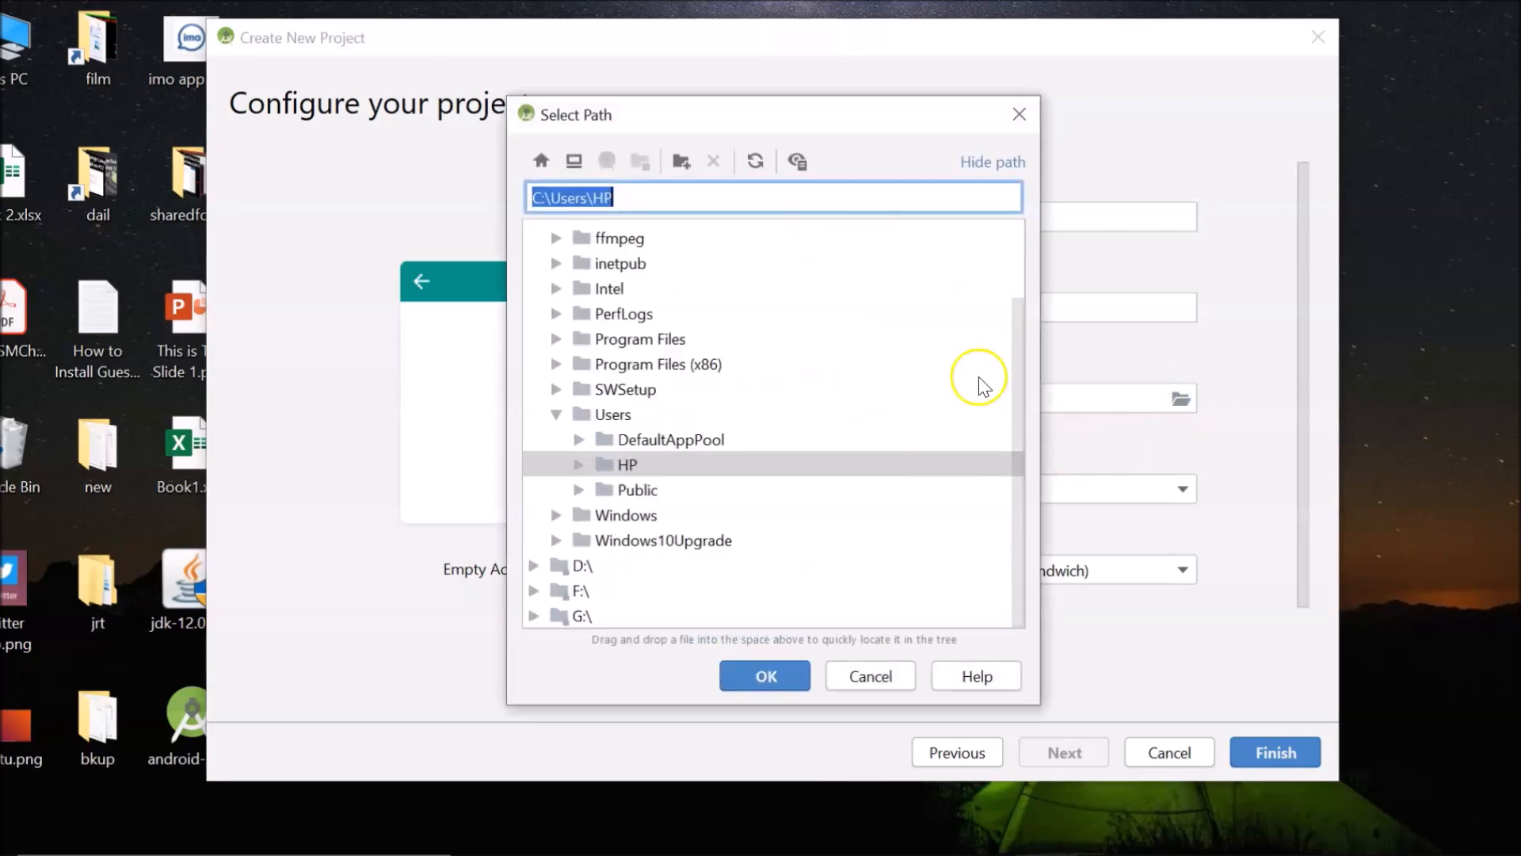
pyautogui.click(870, 676)
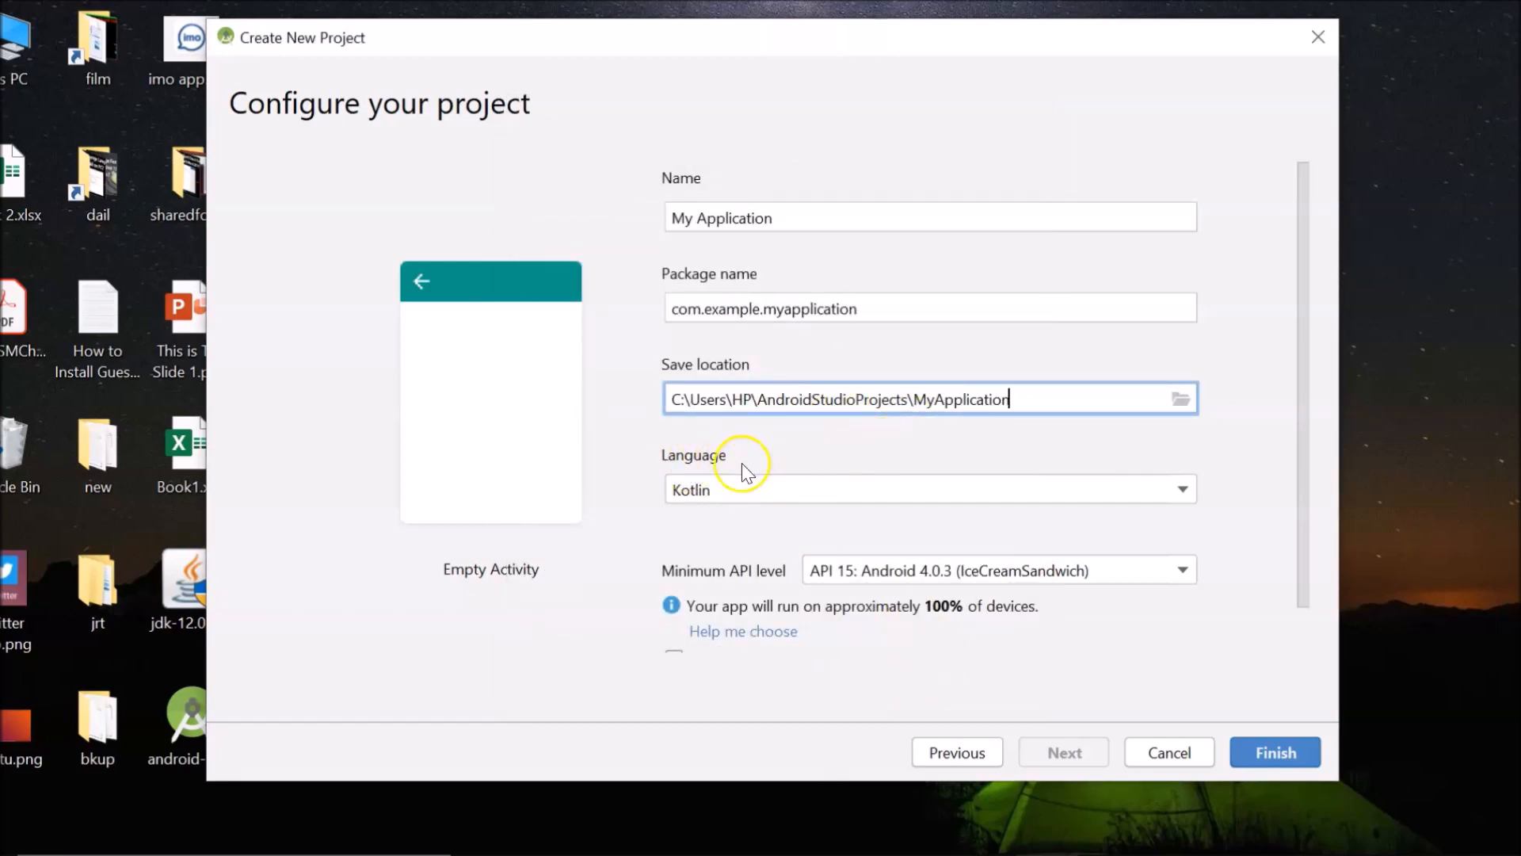
pyautogui.click(1049, 498)
pyautogui.click(707, 537)
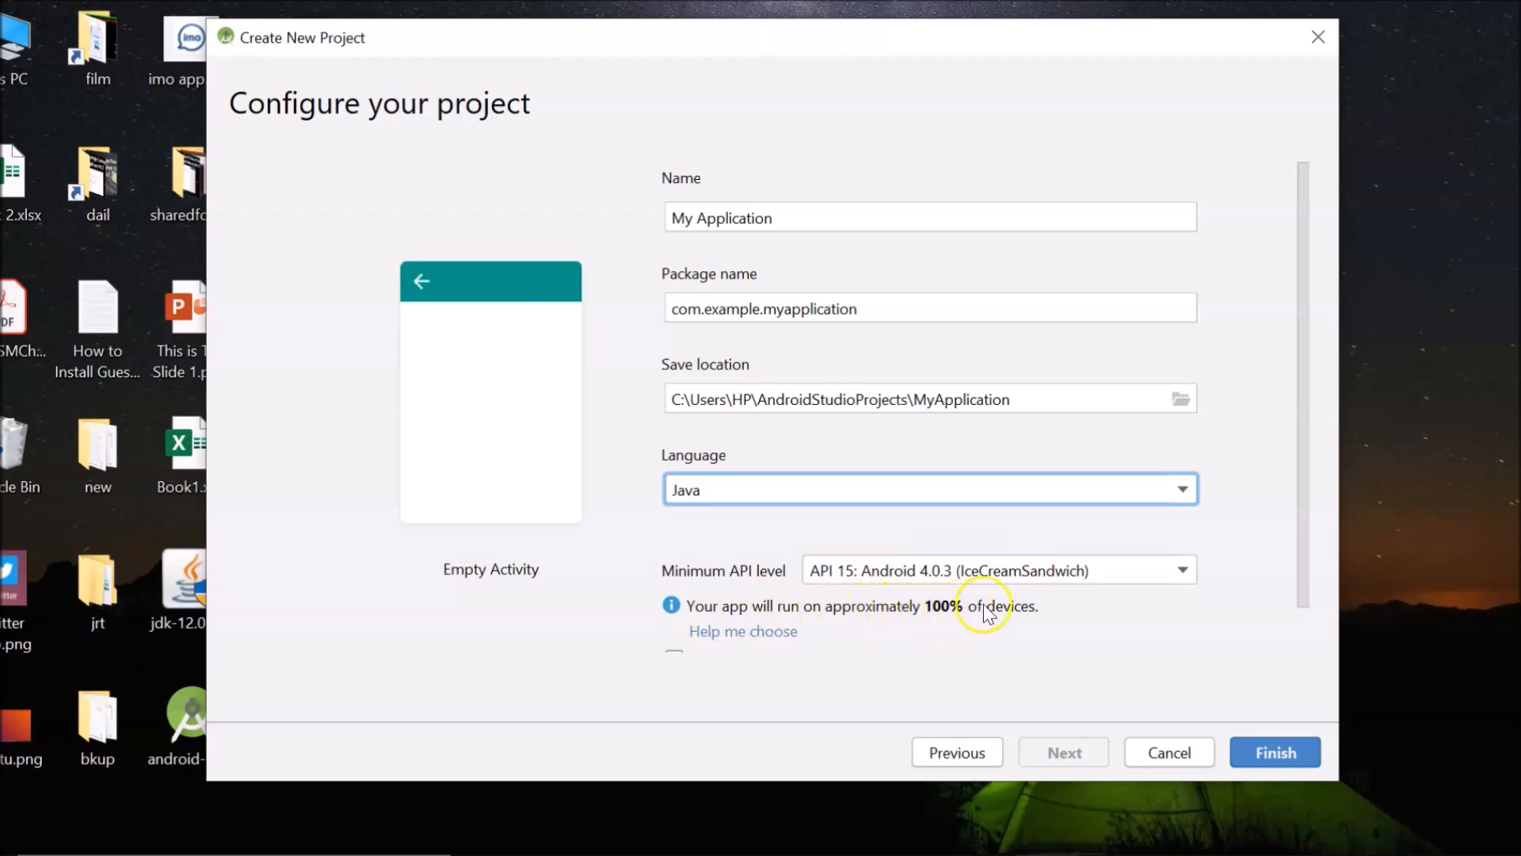
pyautogui.click(1084, 571)
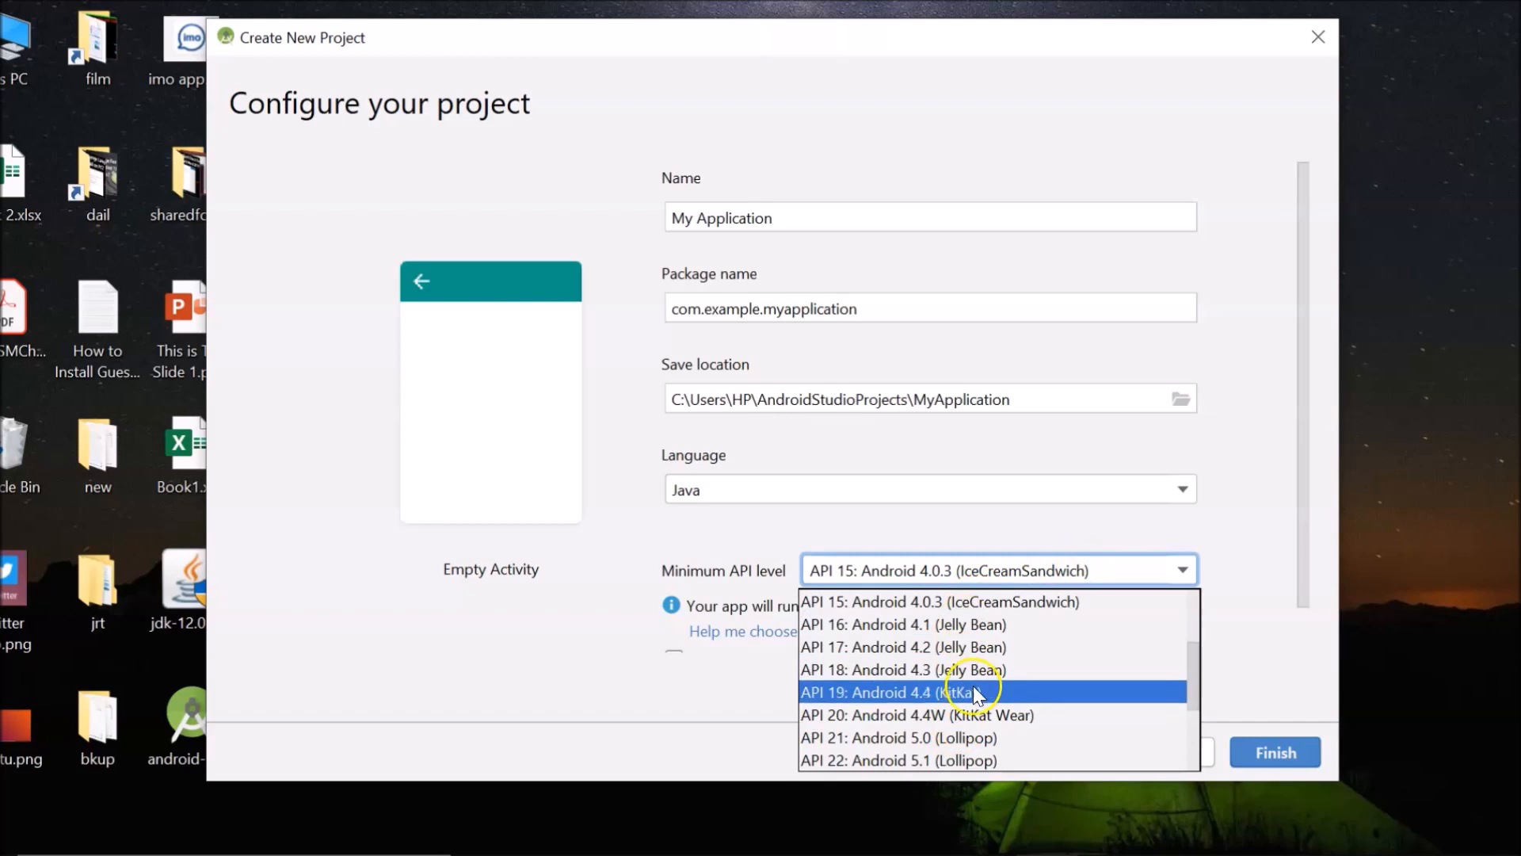
pyautogui.click(926, 739)
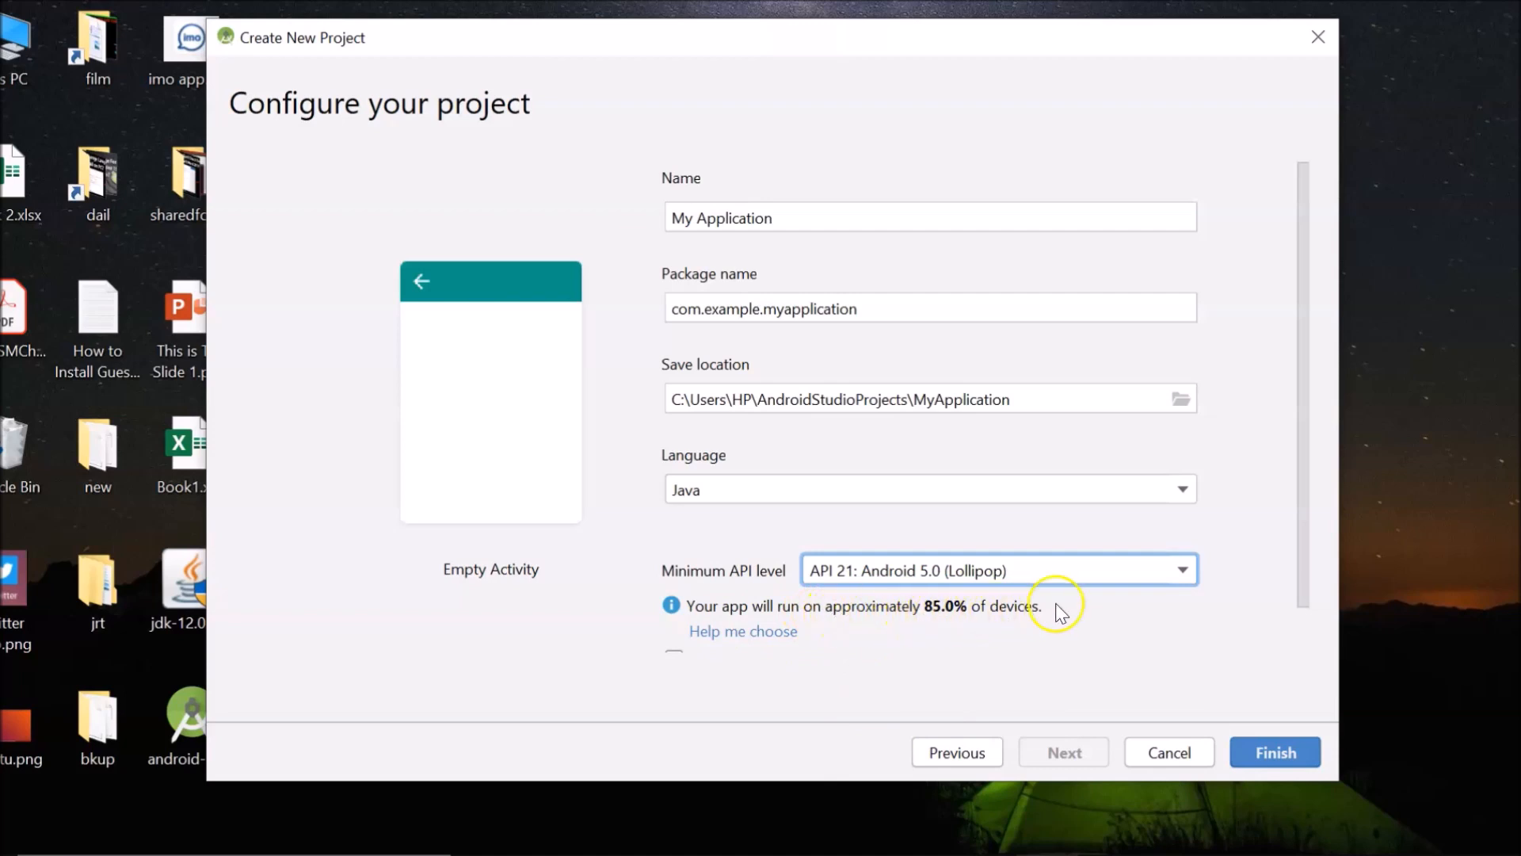
pyautogui.click(1026, 575)
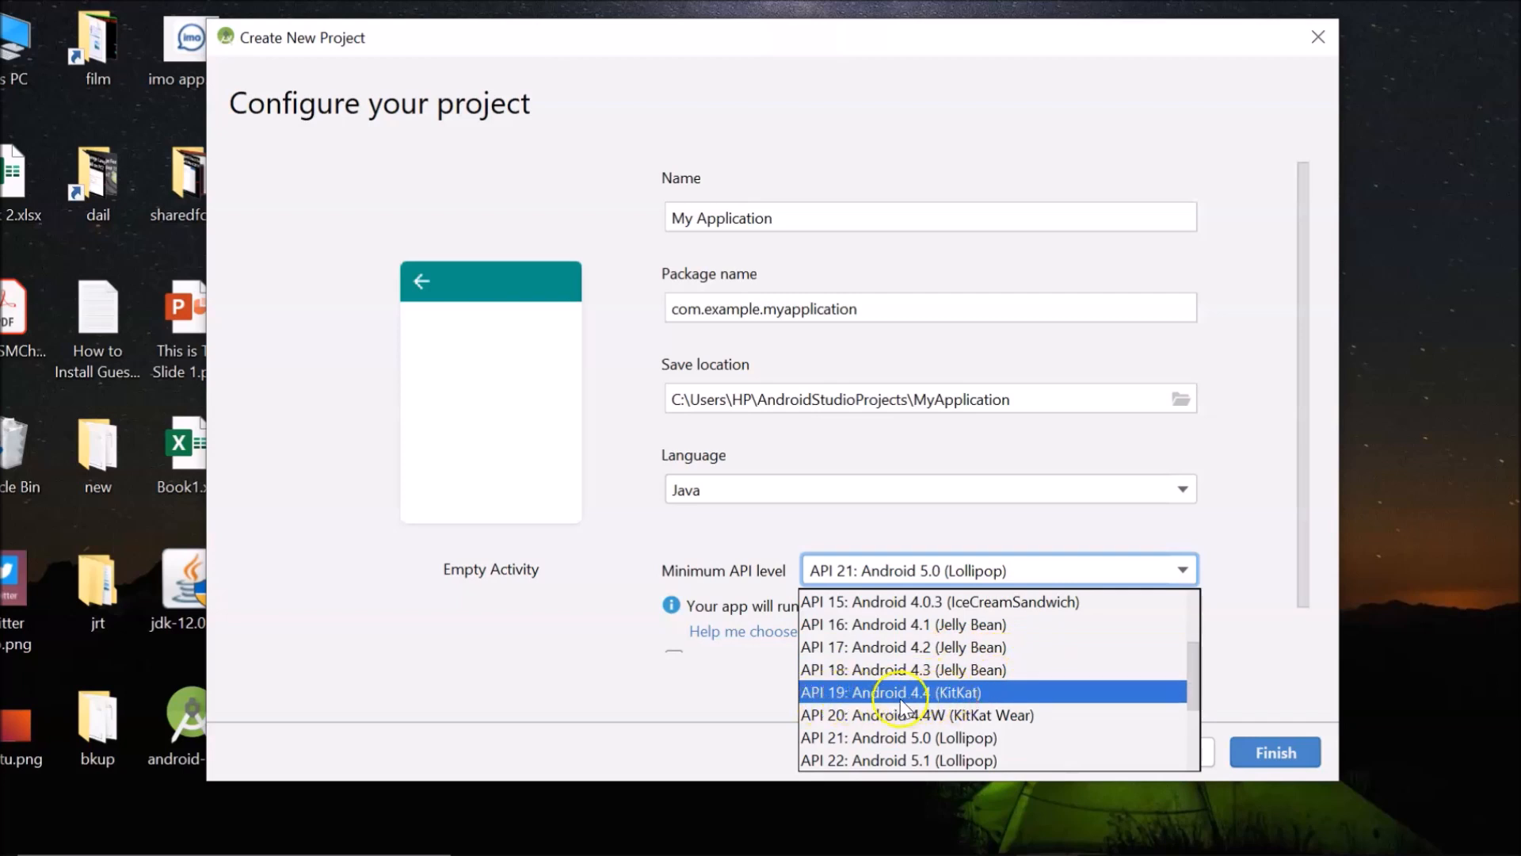
pyautogui.click(950, 694)
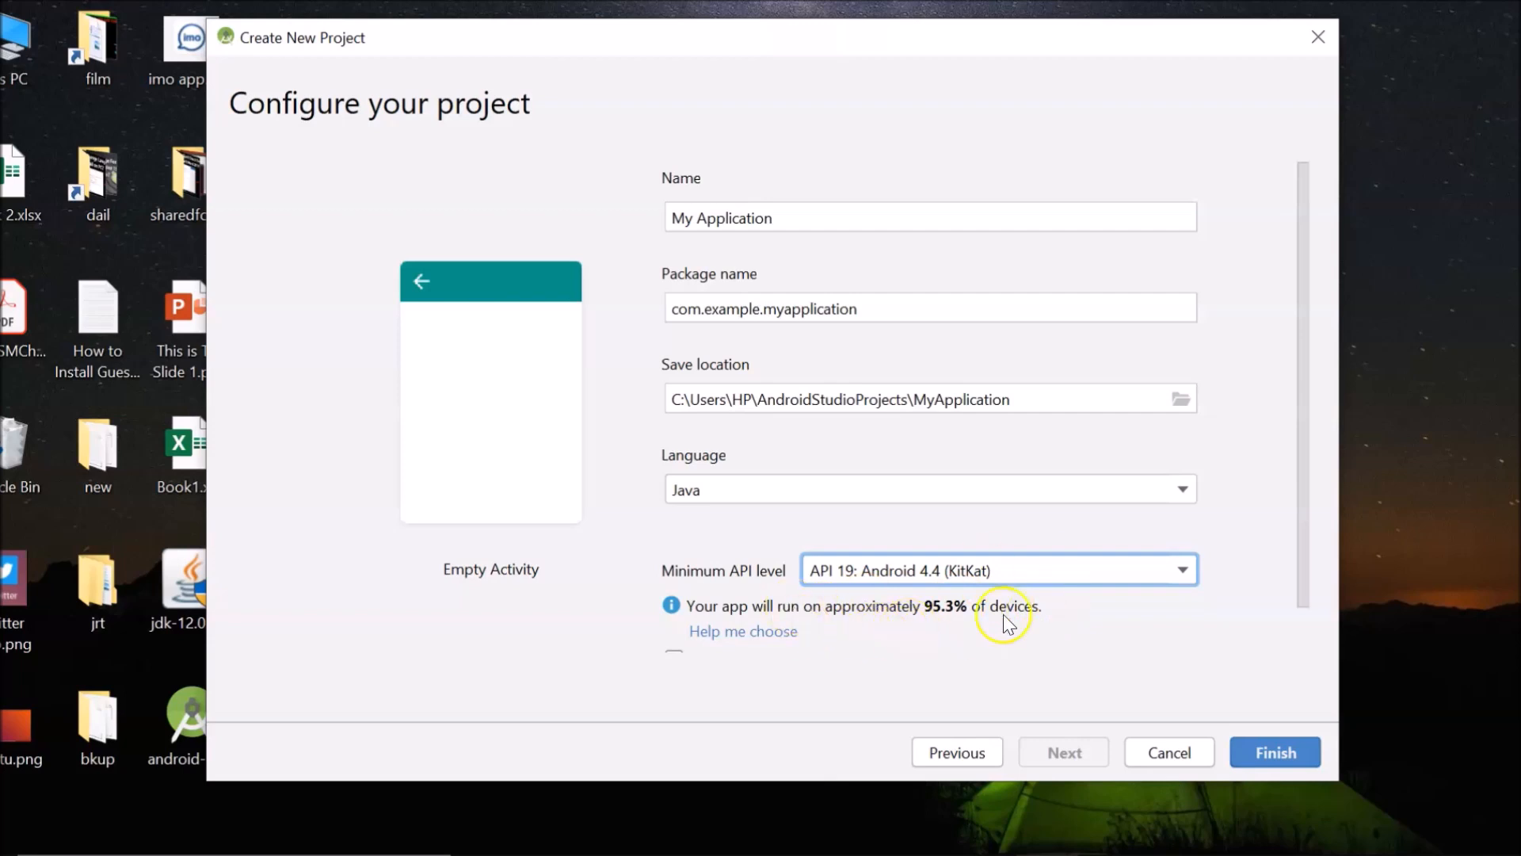
pyautogui.scroll(-1, 1015, 620)
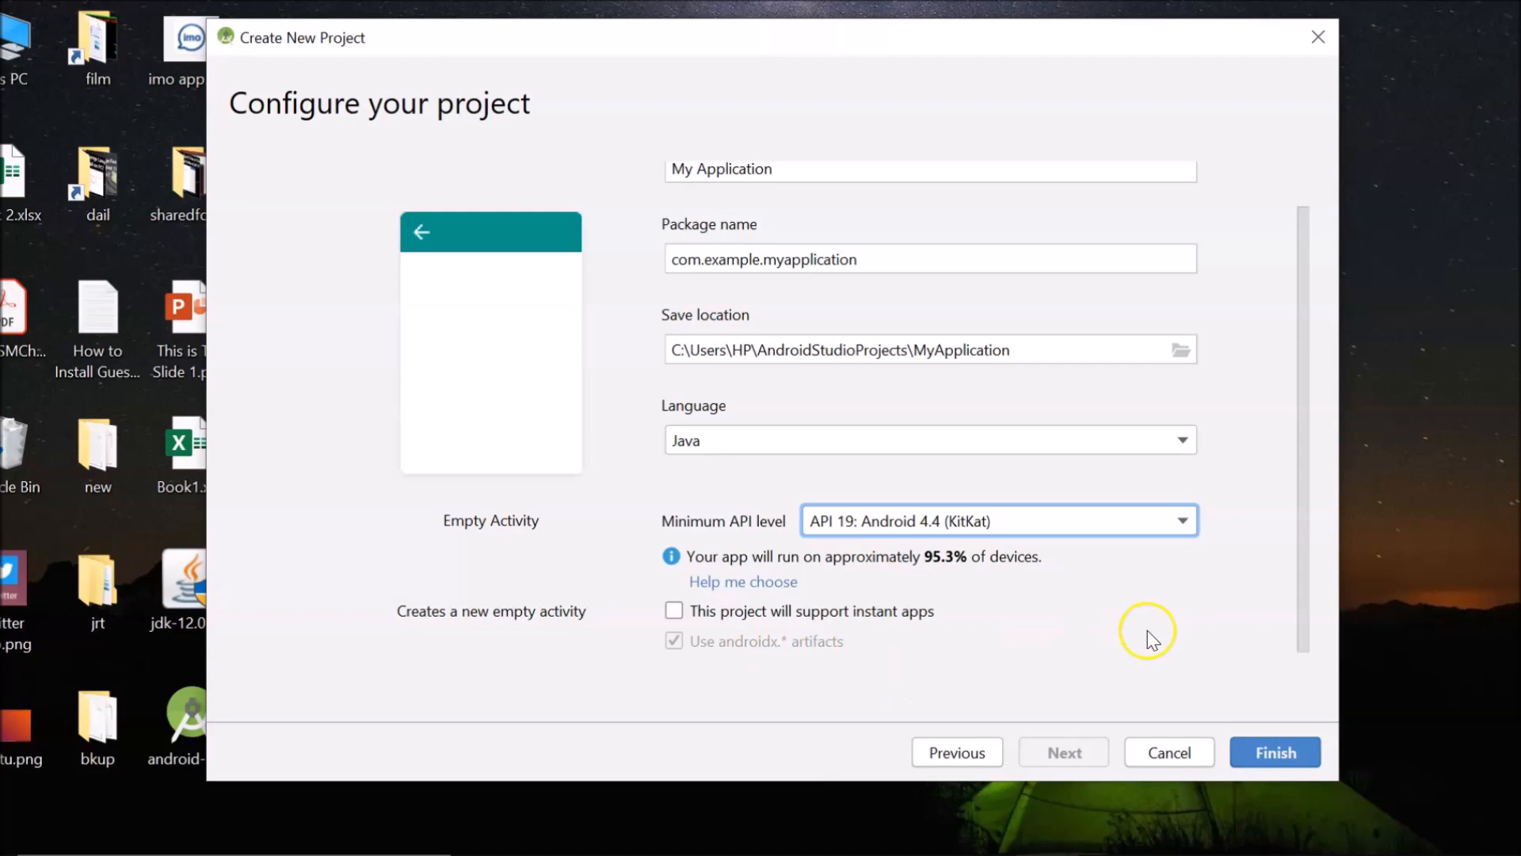
# - Create the My Application project, maximize its window, and select MyApplication in the project tree
pyautogui.click(1277, 748)
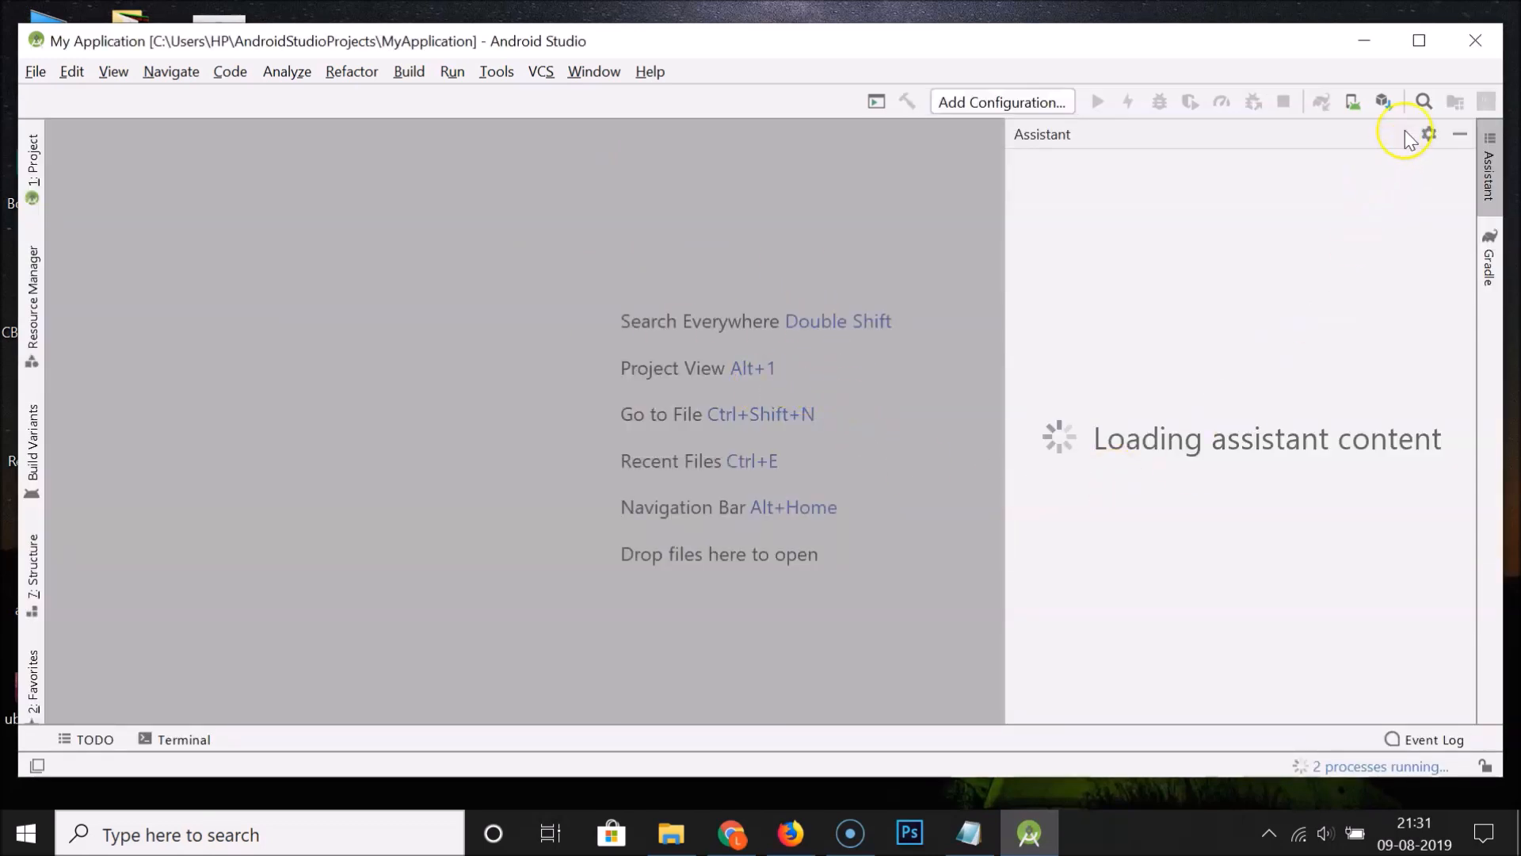
pyautogui.click(1419, 40)
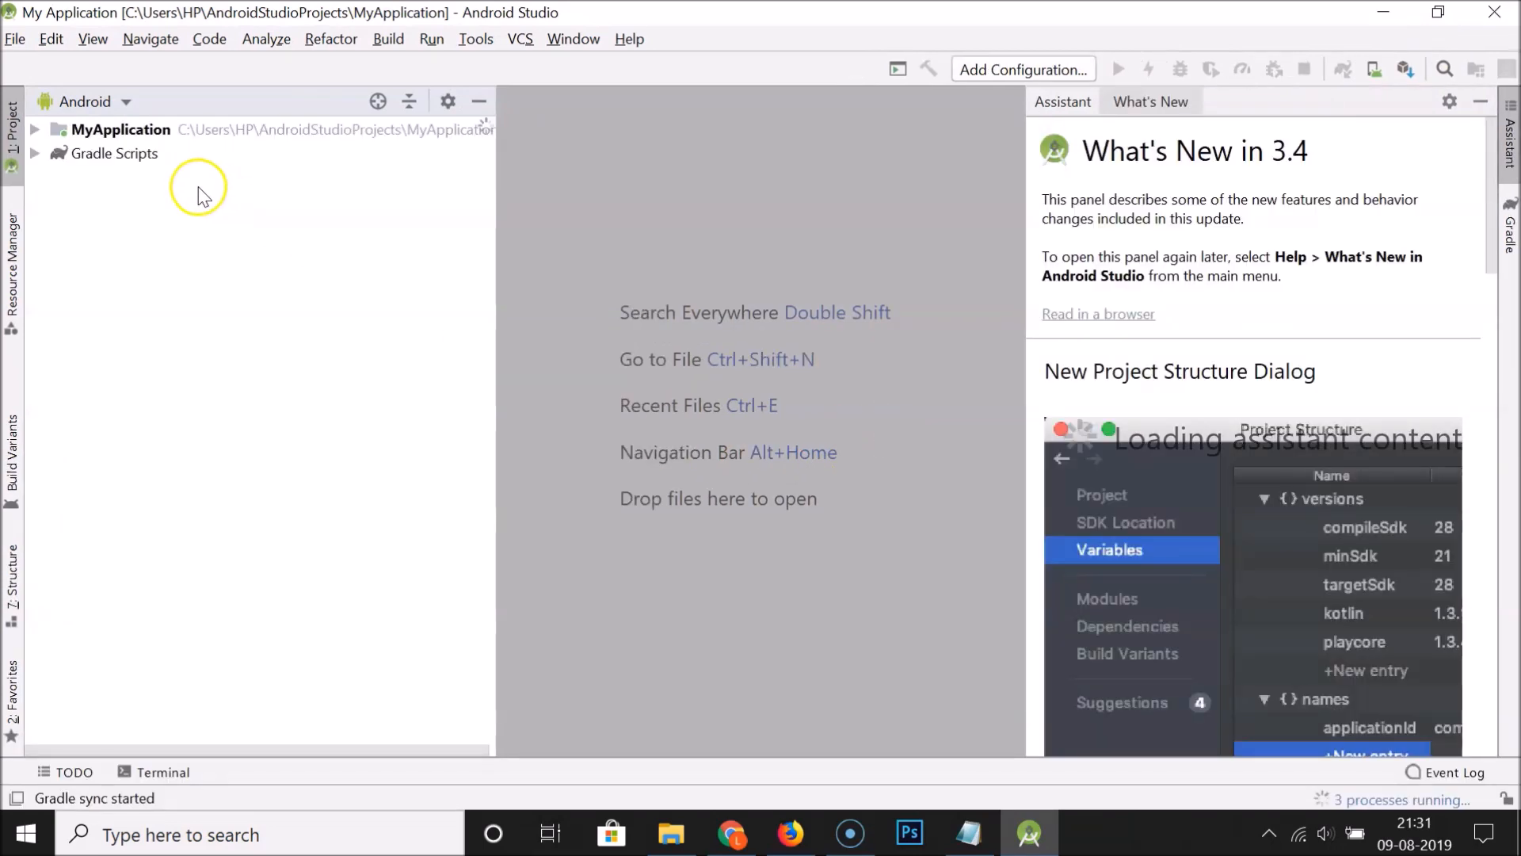
pyautogui.click(118, 133)
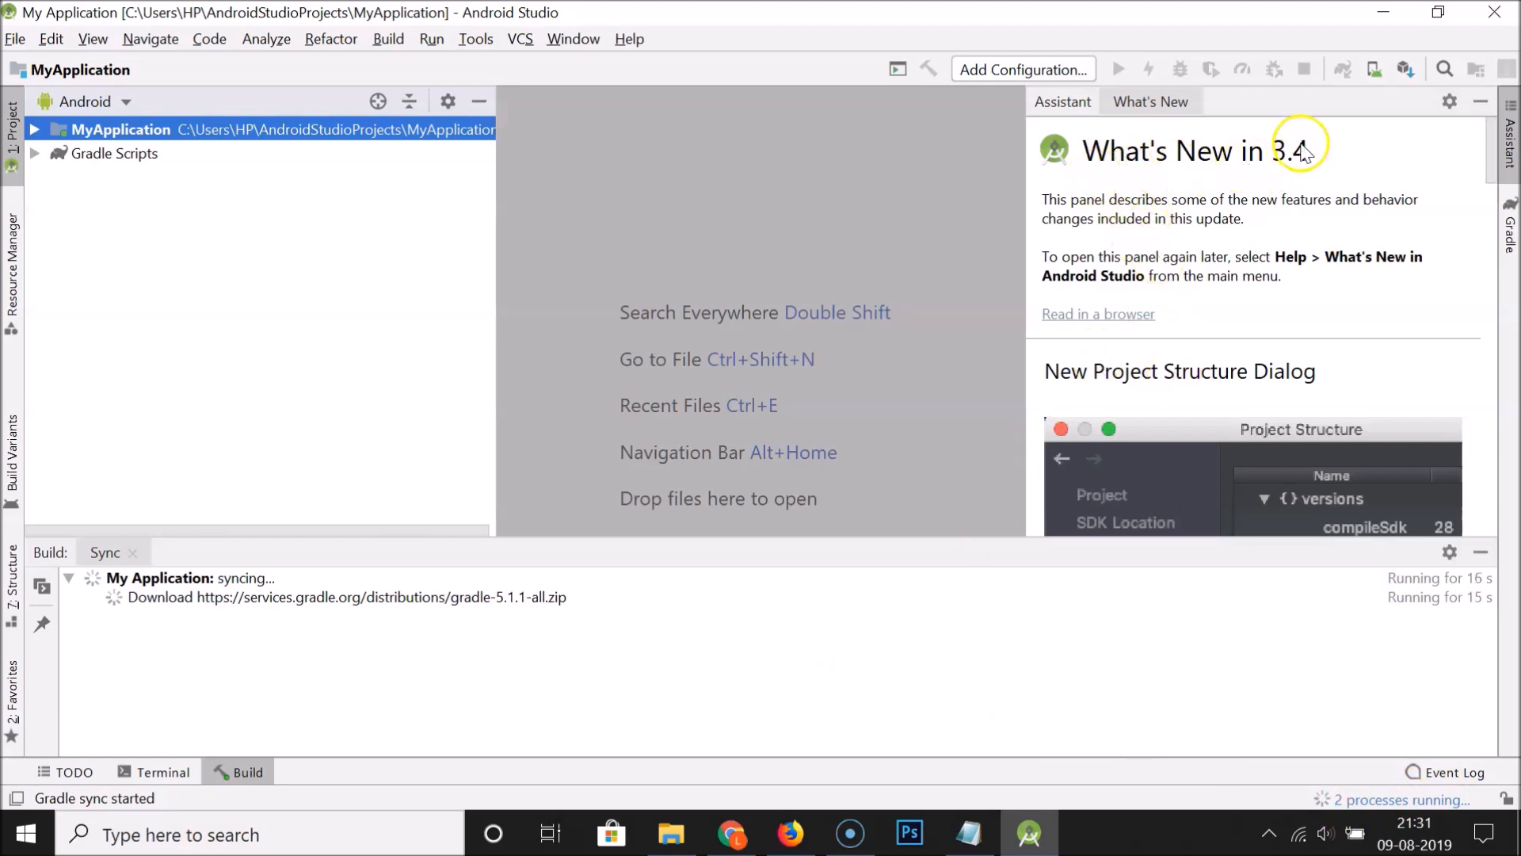
# - Read through the What's New in 3.4 notes, covering the Project Structure Dialog and Resource Manager
pyautogui.scroll(-6, 1309, 293)
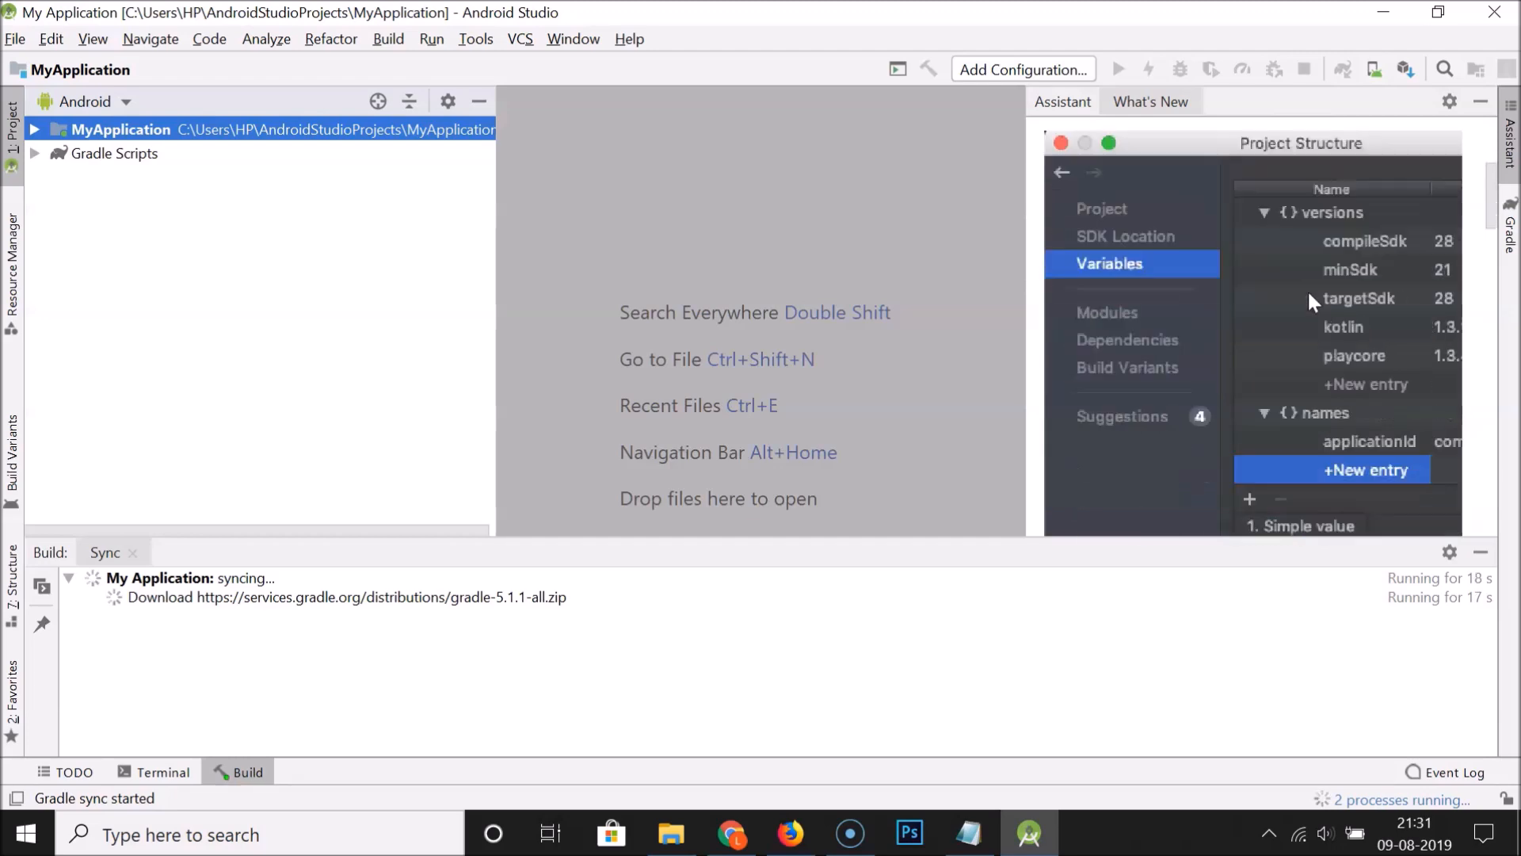
pyautogui.scroll(-6, 1309, 293)
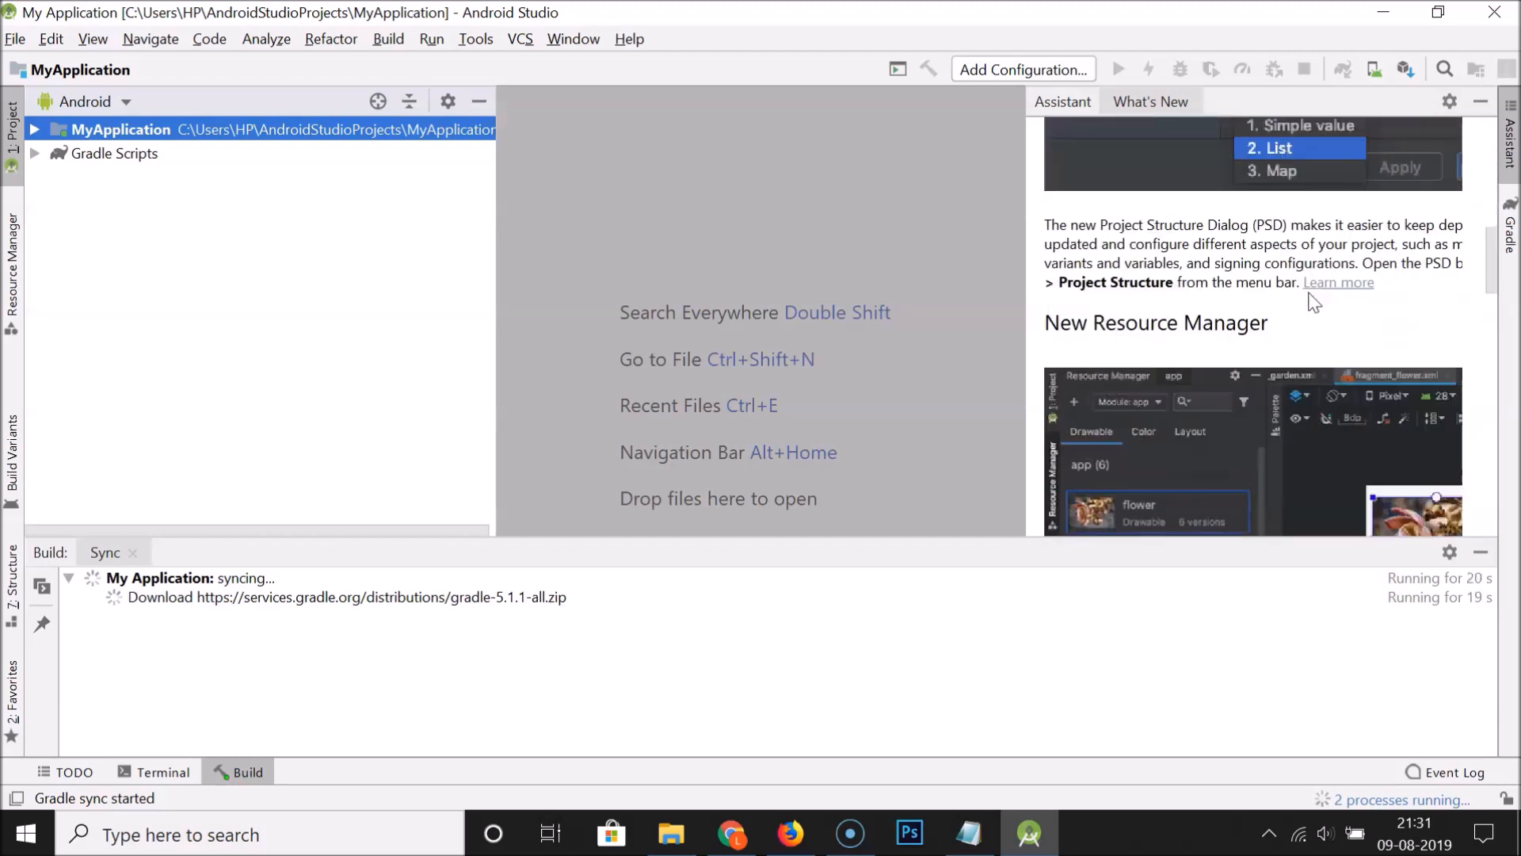
pyautogui.scroll(-2, 1307, 288)
pyautogui.scroll(14, 1306, 291)
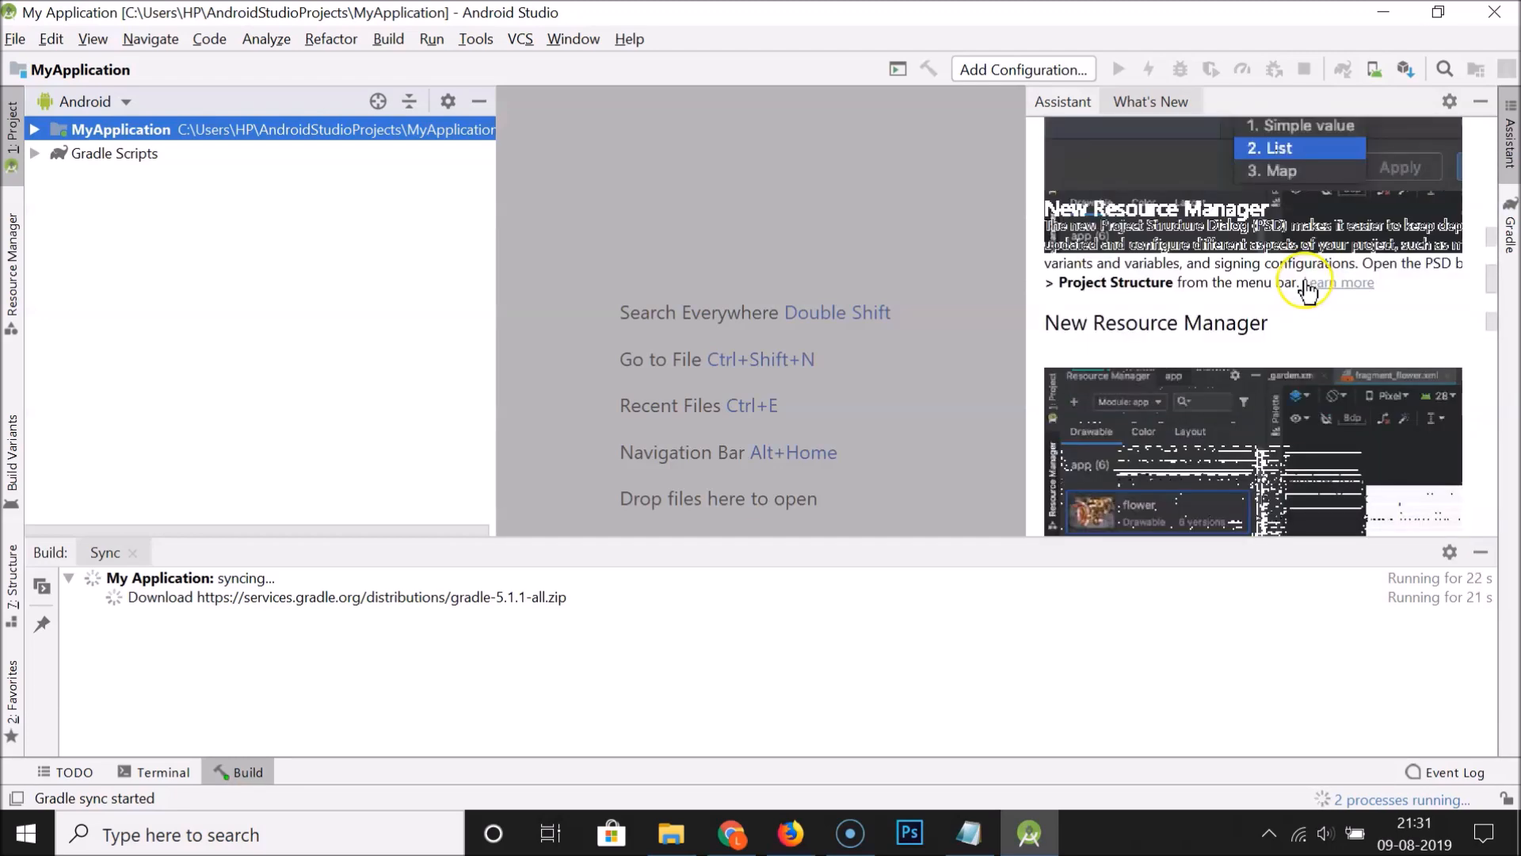
pyautogui.scroll(3, 1304, 279)
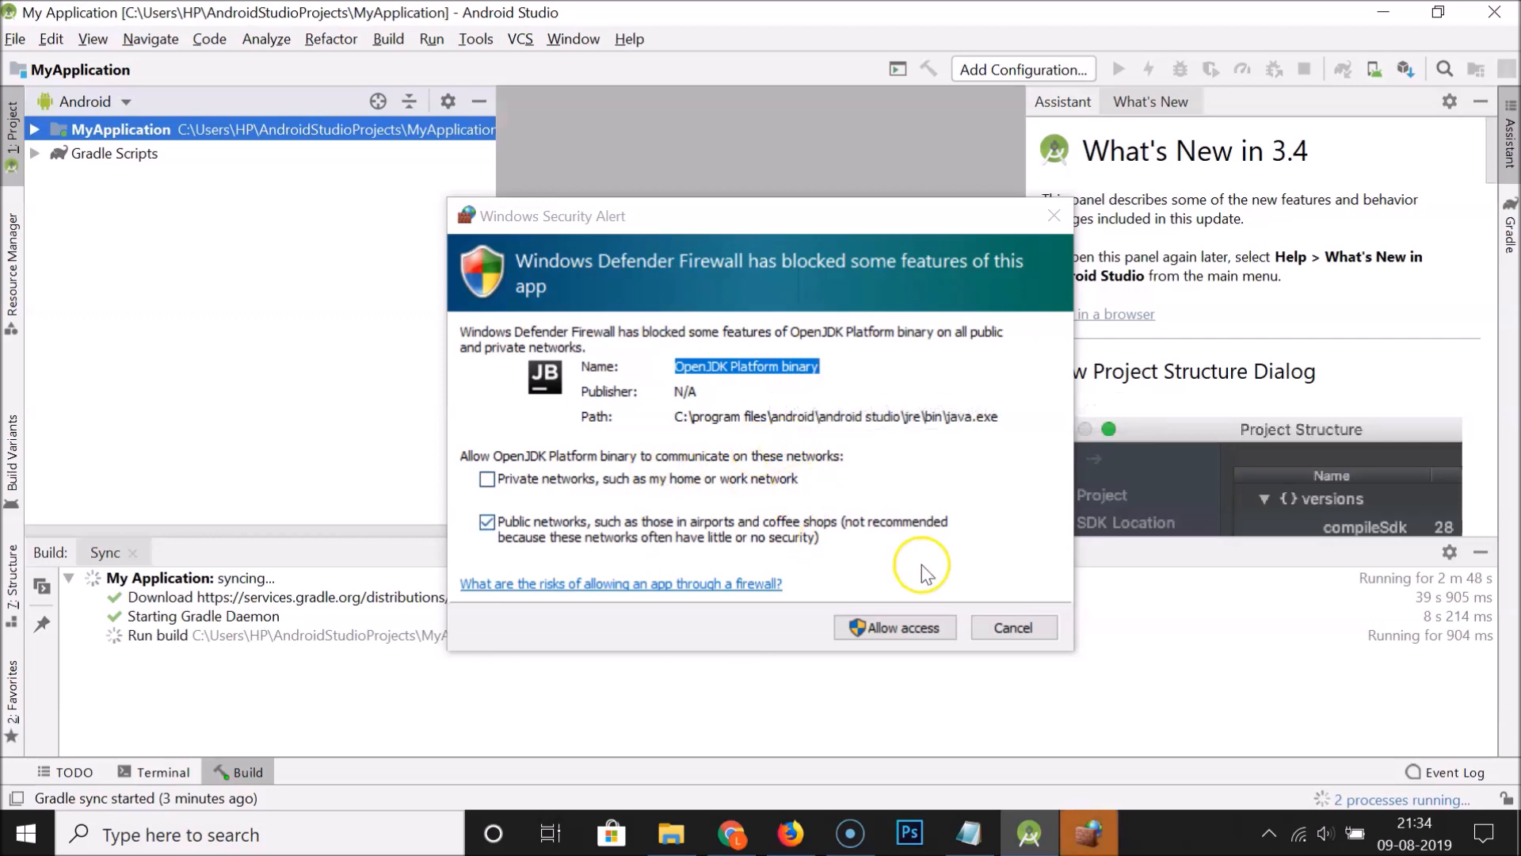
# - Allow OpenJDK Platform binary to communicate on public networks through Windows Defender Firewall
pyautogui.click(884, 631)
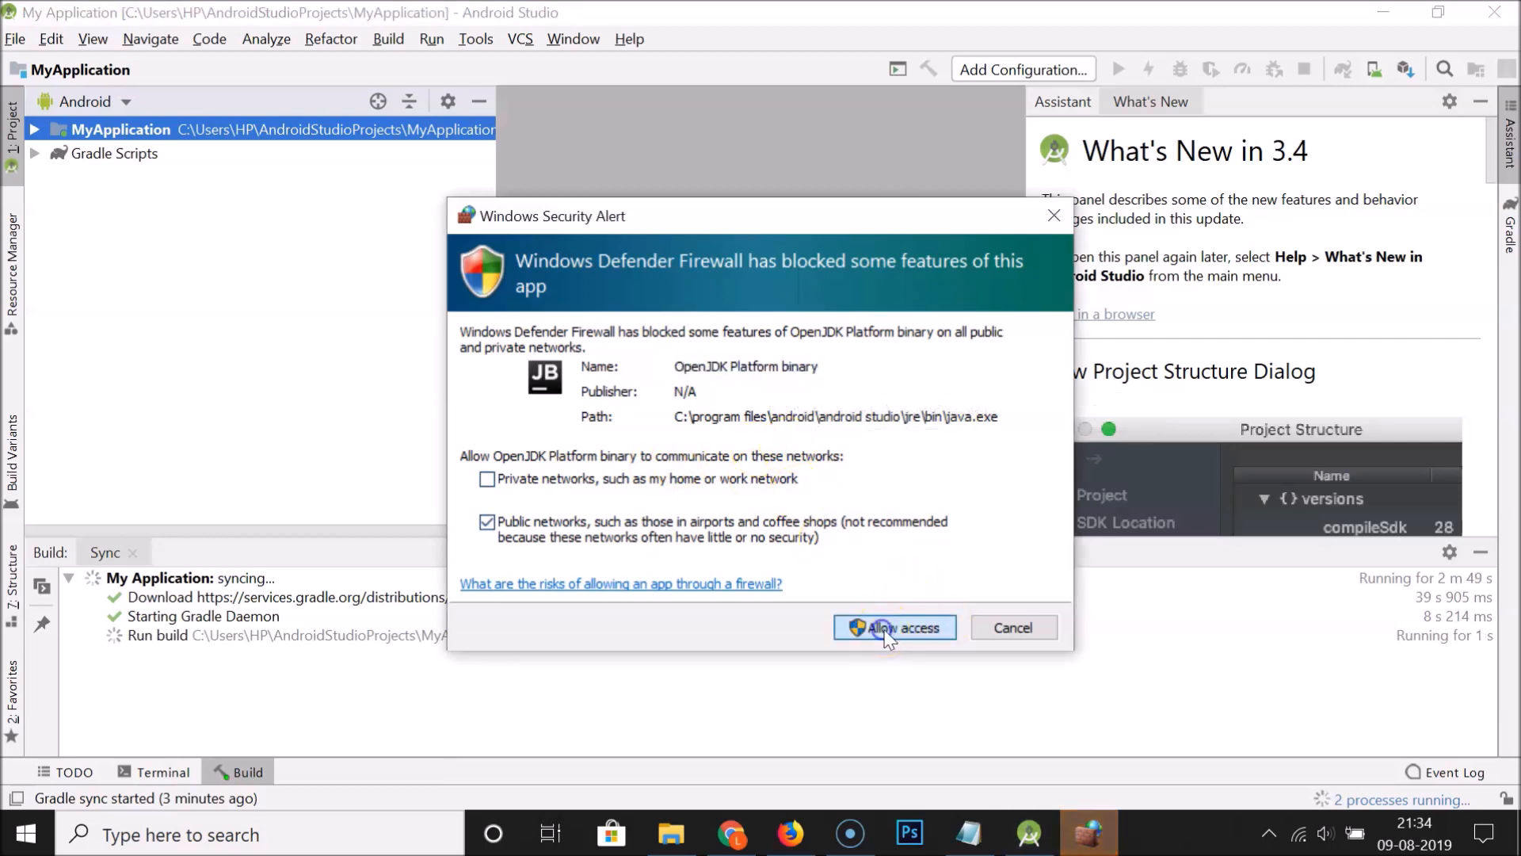
pyautogui.click(929, 634)
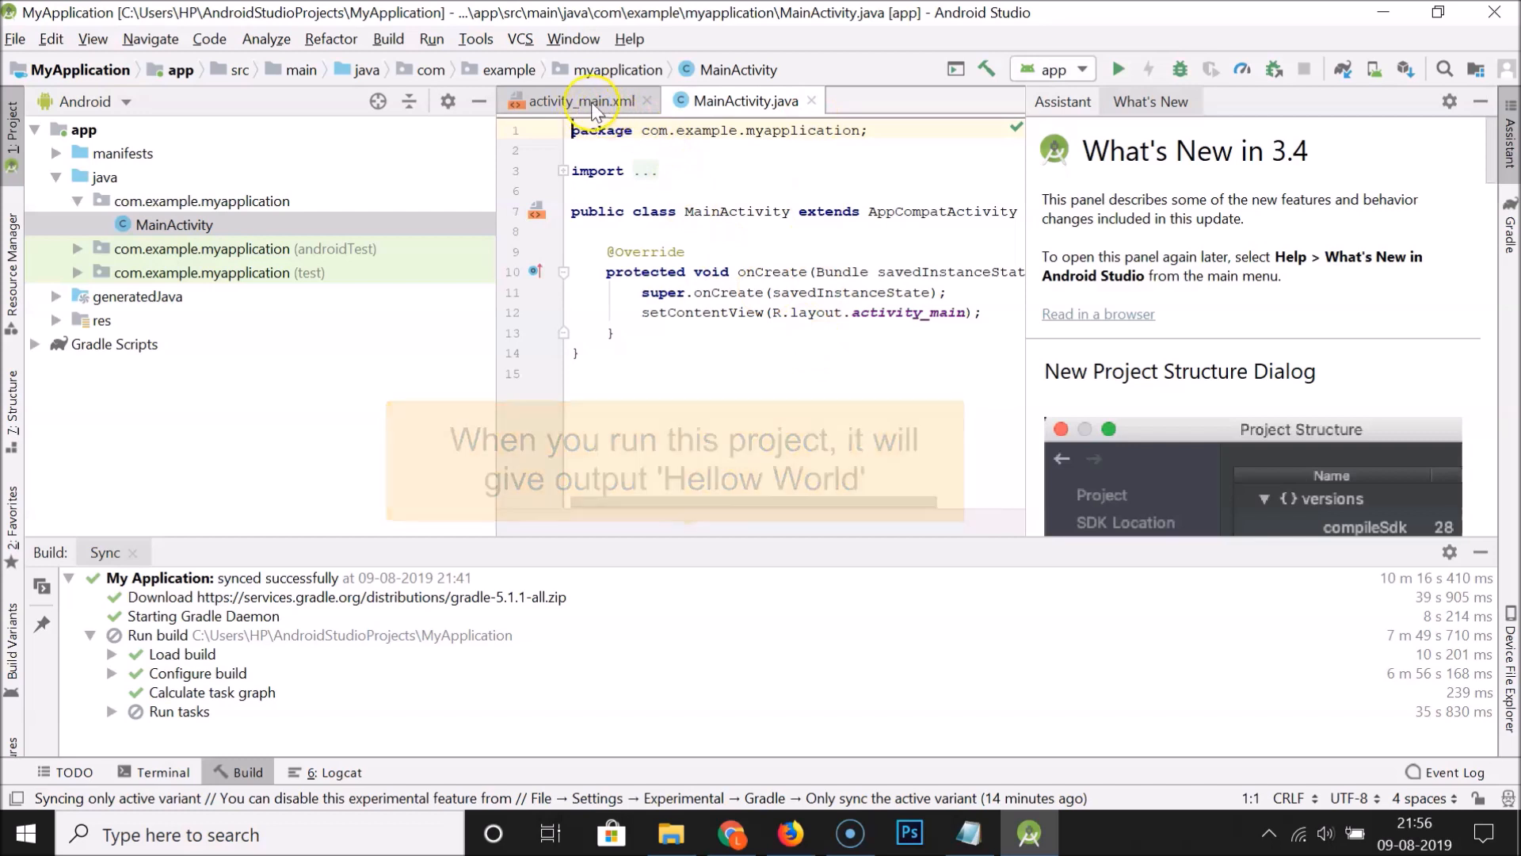
# - Show the activity_main.xml layout and hide the What's New notes to make room for its design view
pyautogui.click(619, 106)
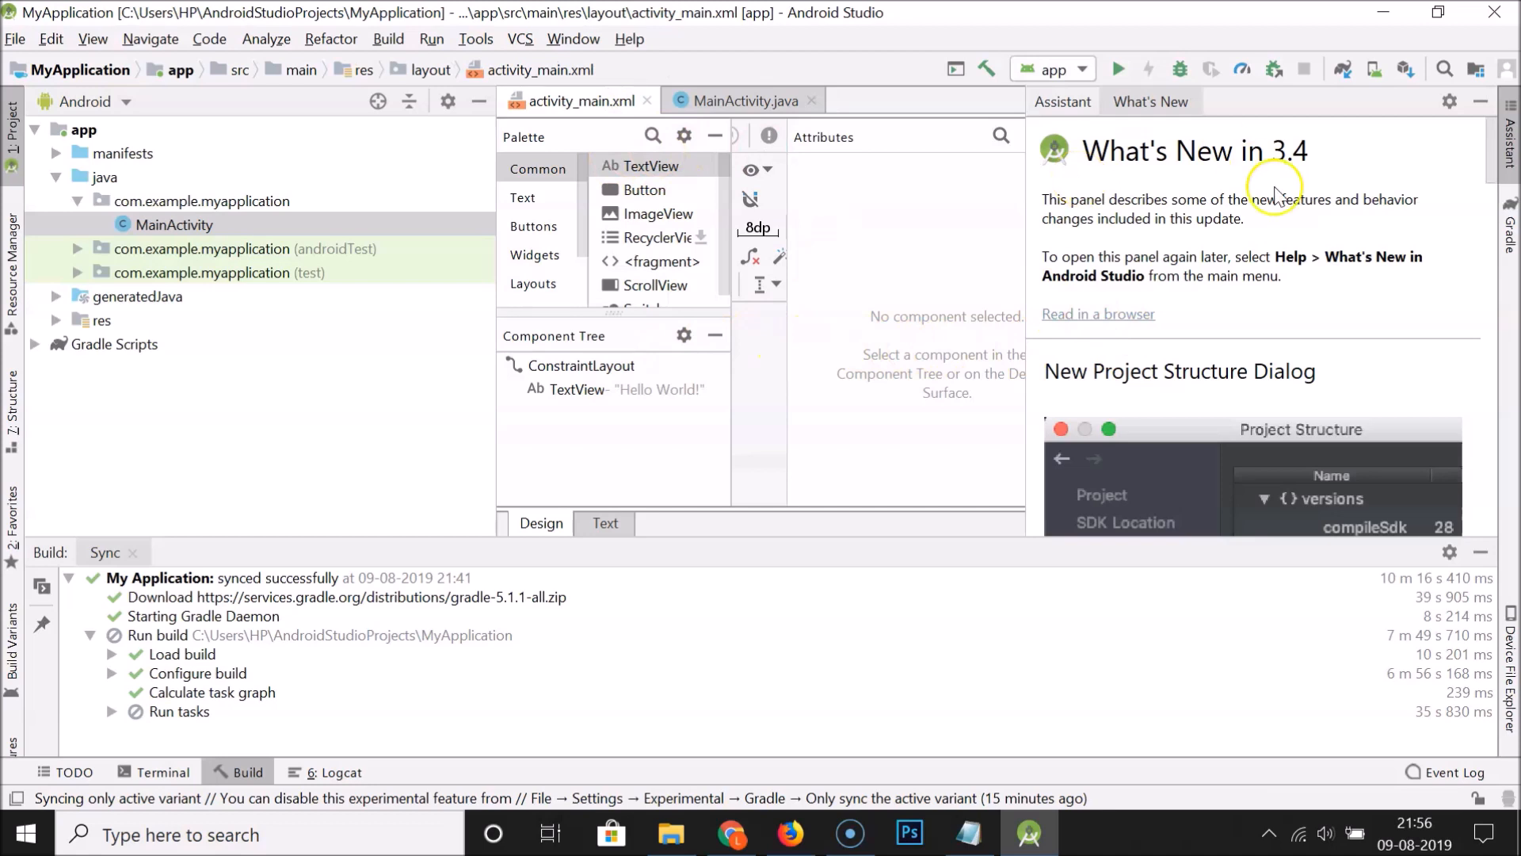
pyautogui.click(1484, 106)
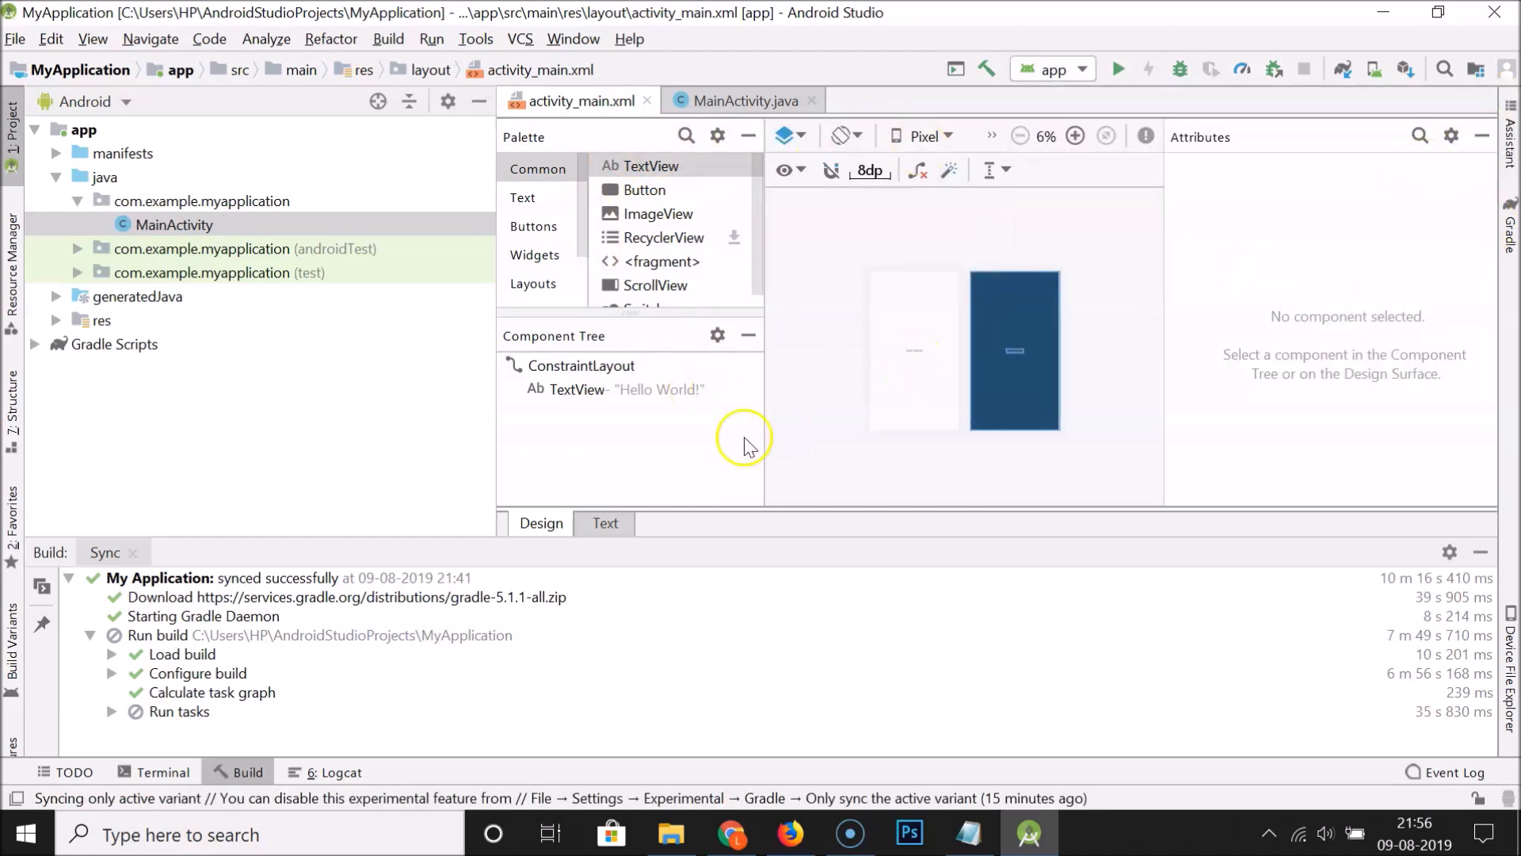
# - Run the app and start creating a new virtual device based on the Nexus 5X phone definition
pyautogui.click(1119, 71)
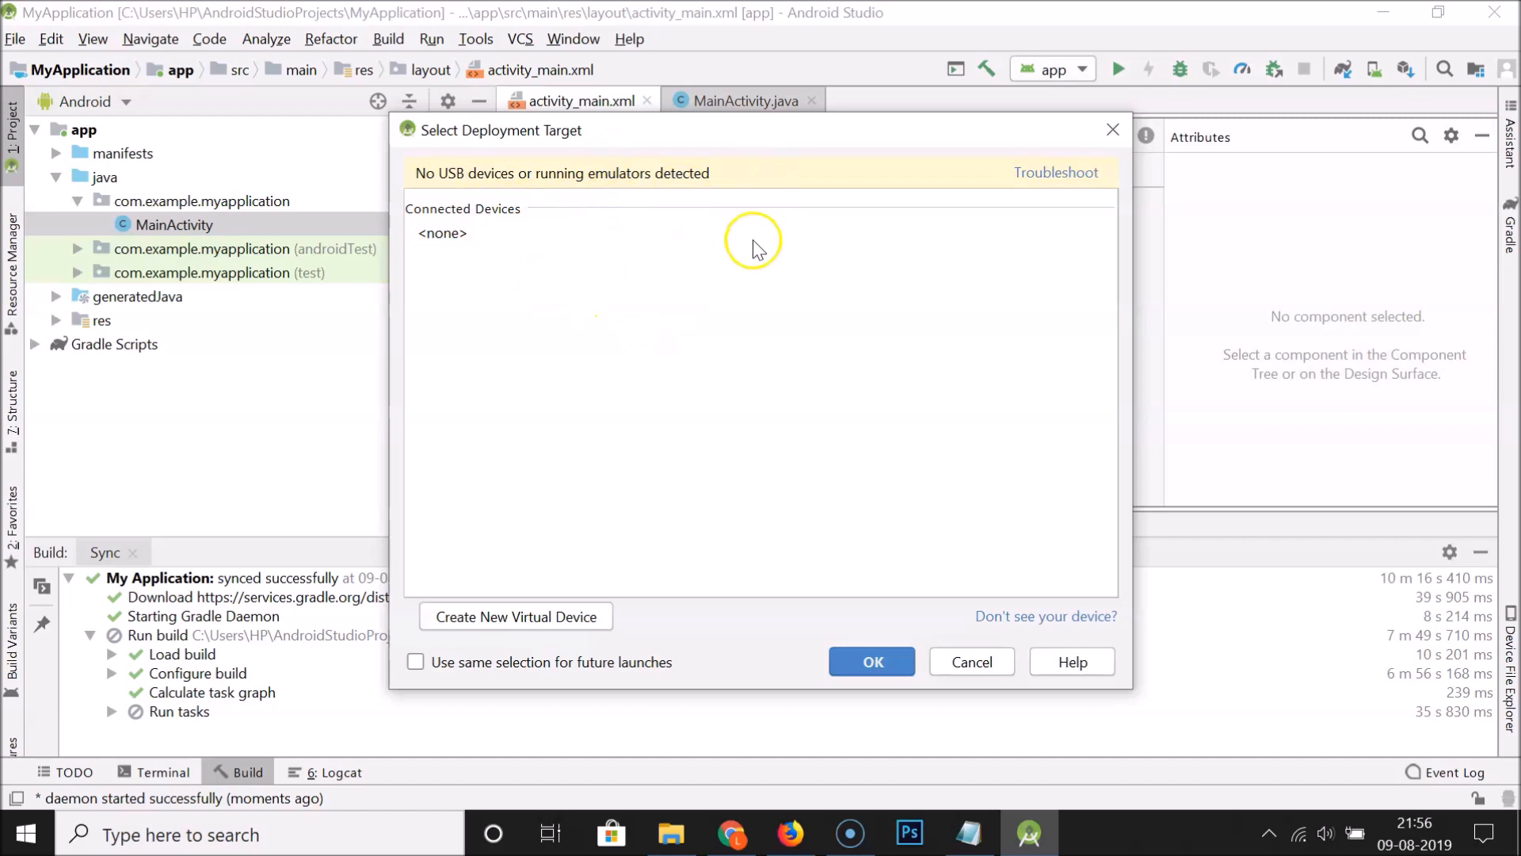
pyautogui.click(543, 616)
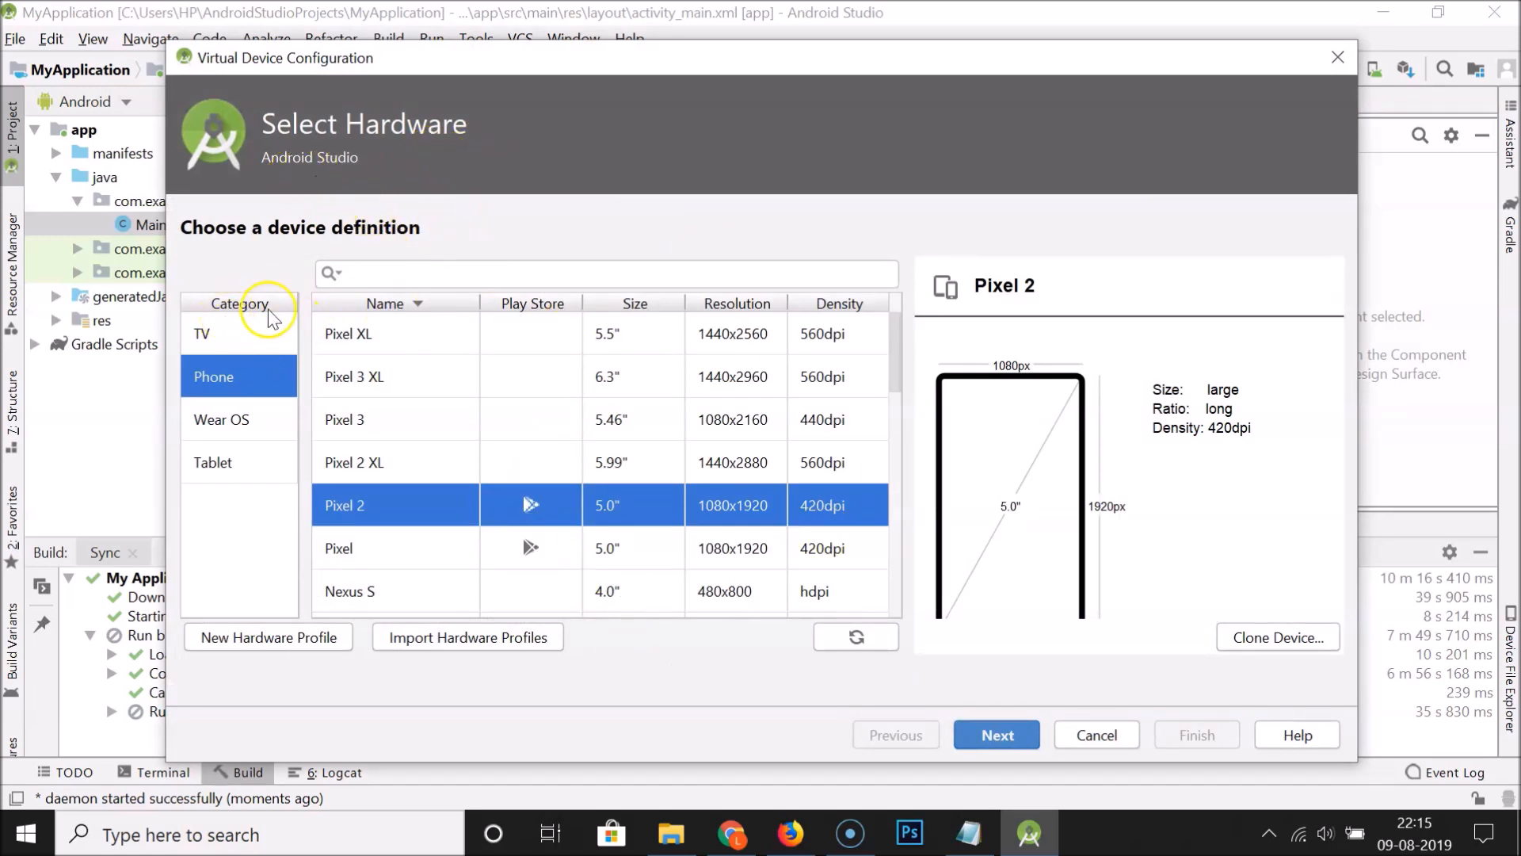
pyautogui.click(215, 390)
pyautogui.scroll(-2, 450, 473)
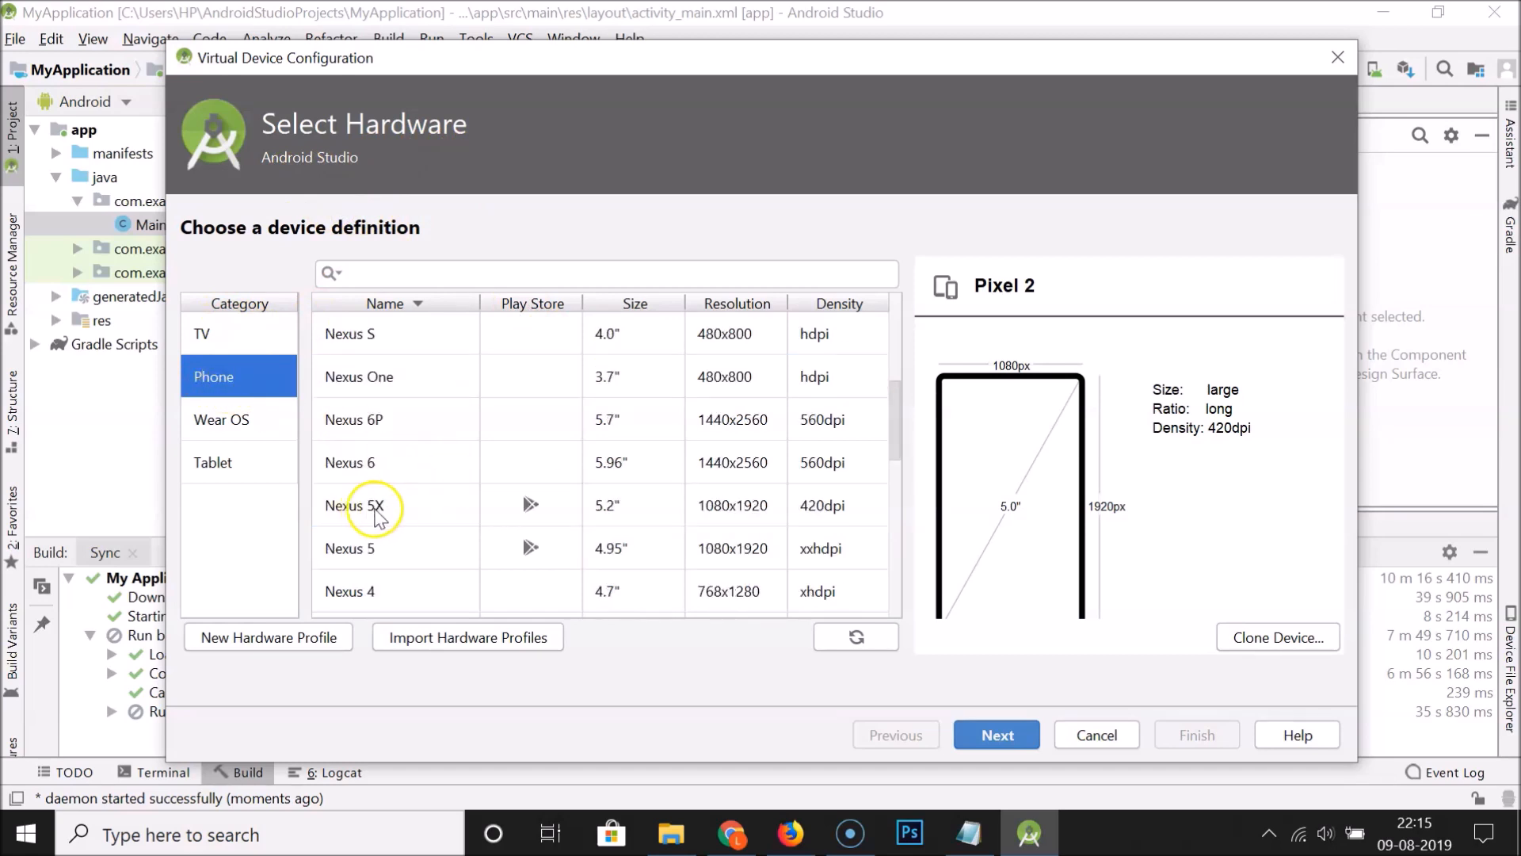
pyautogui.click(378, 516)
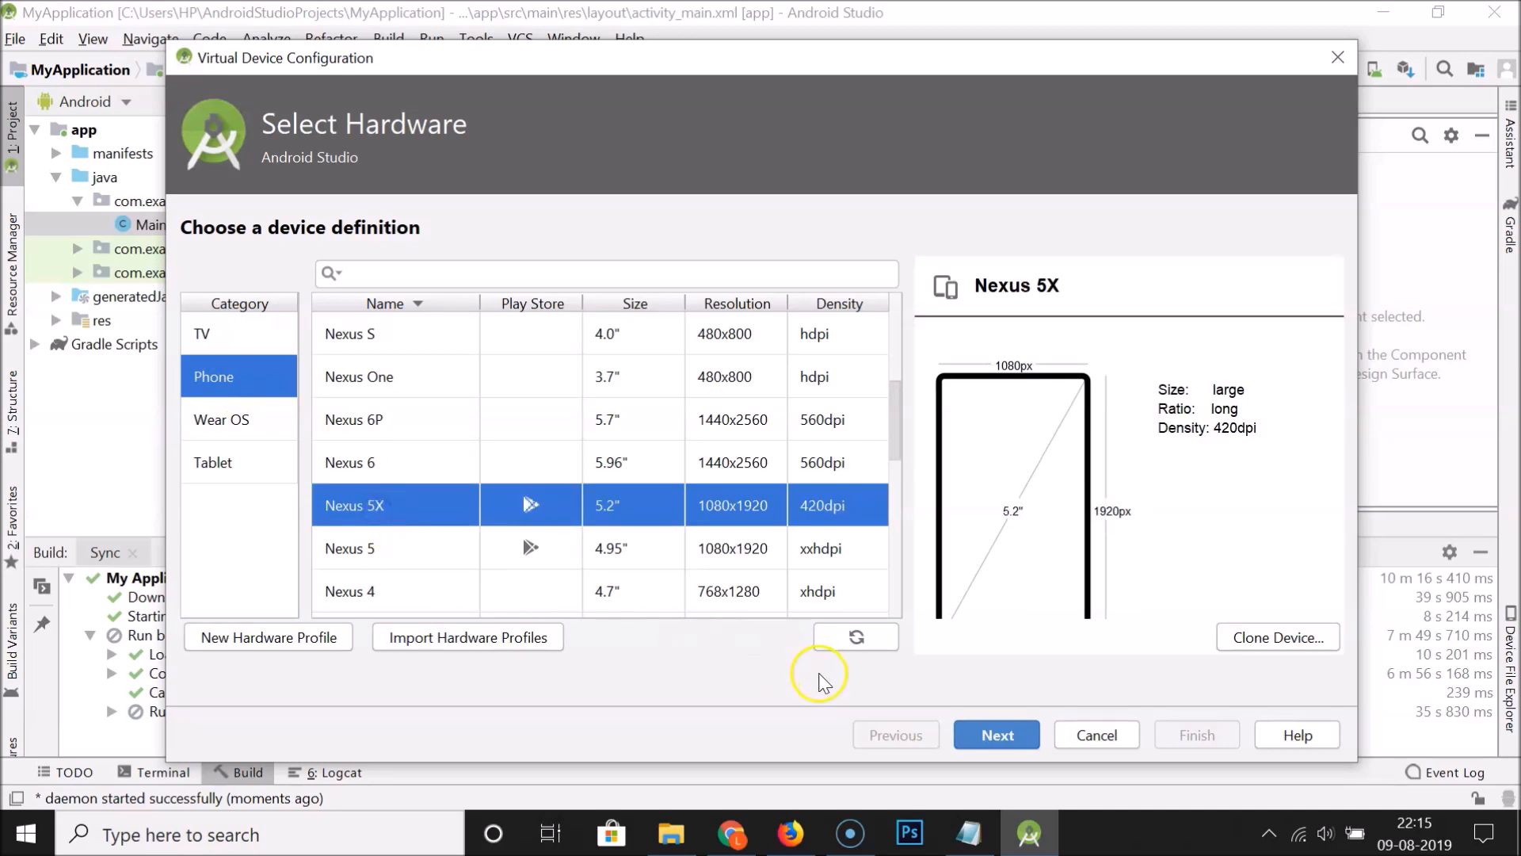
pyautogui.click(997, 735)
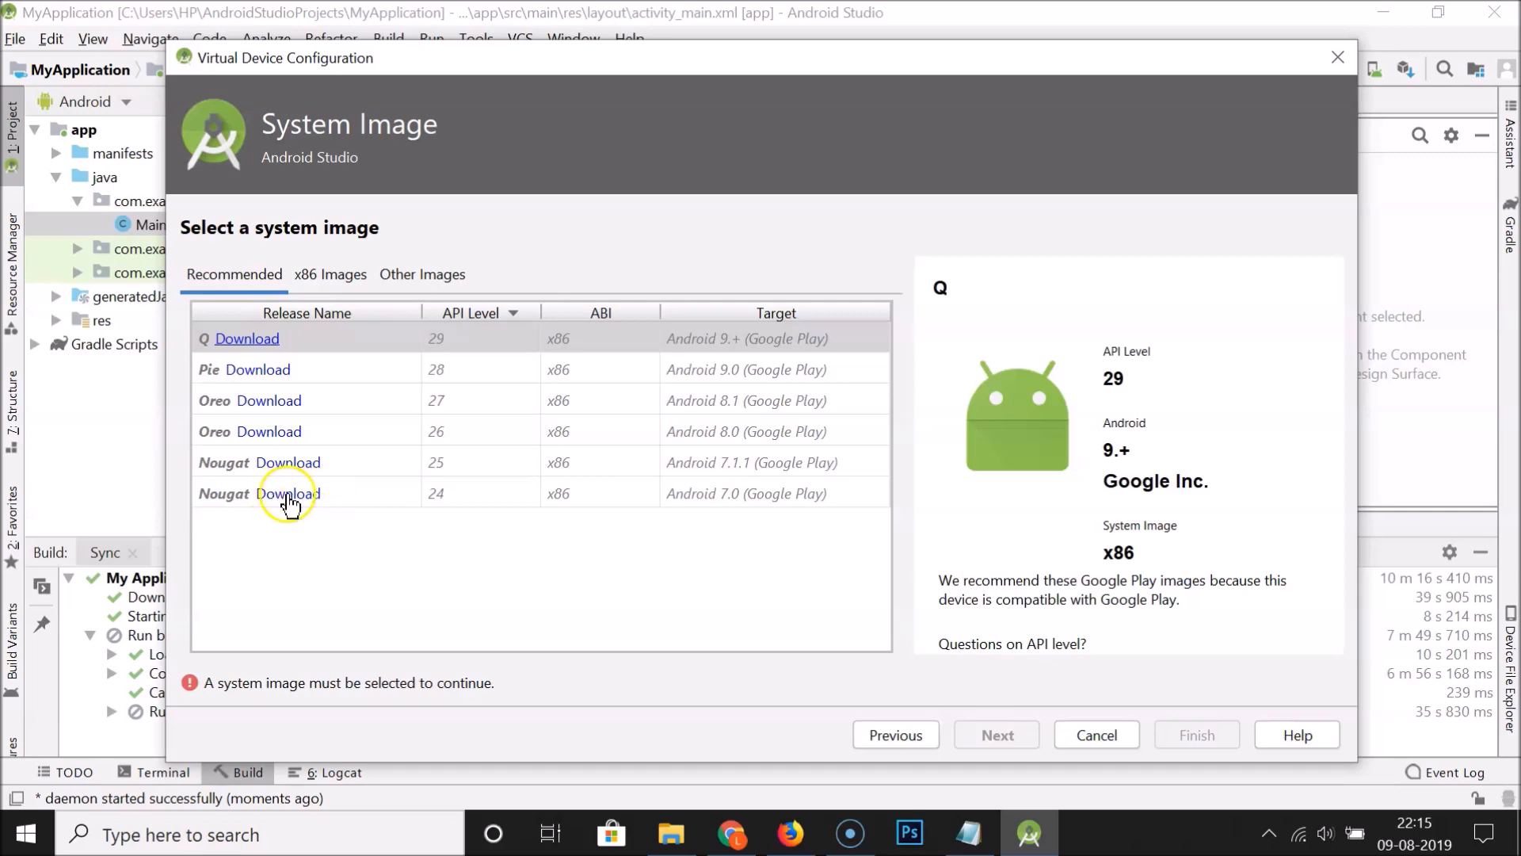
# - Download the Nougat API 24 x86 system image (Android 7.0, Google Play), accepting the Android SDK license agreement
pyautogui.click(287, 496)
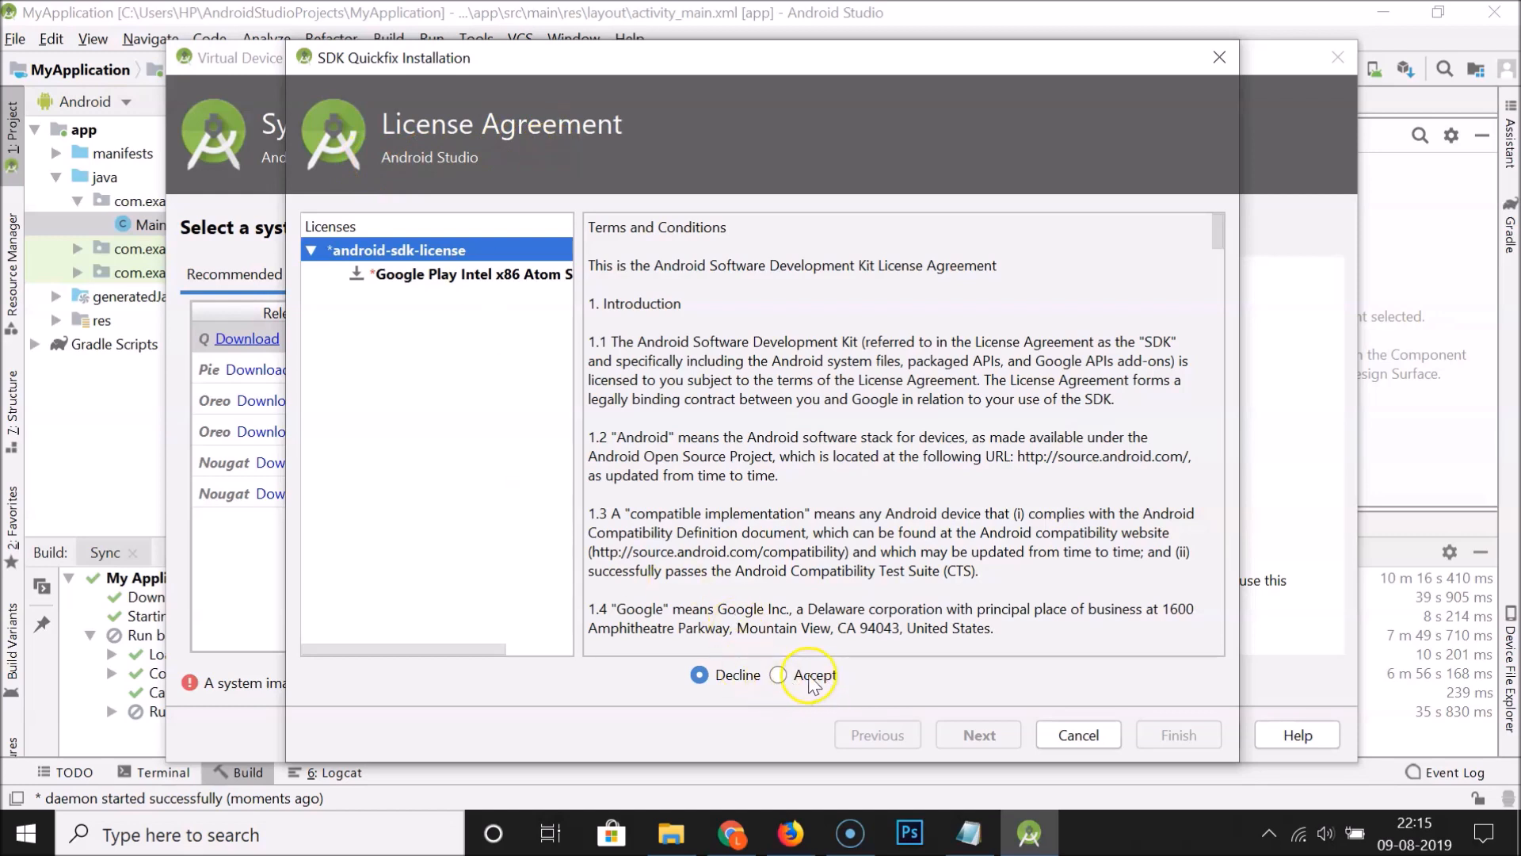
pyautogui.click(778, 675)
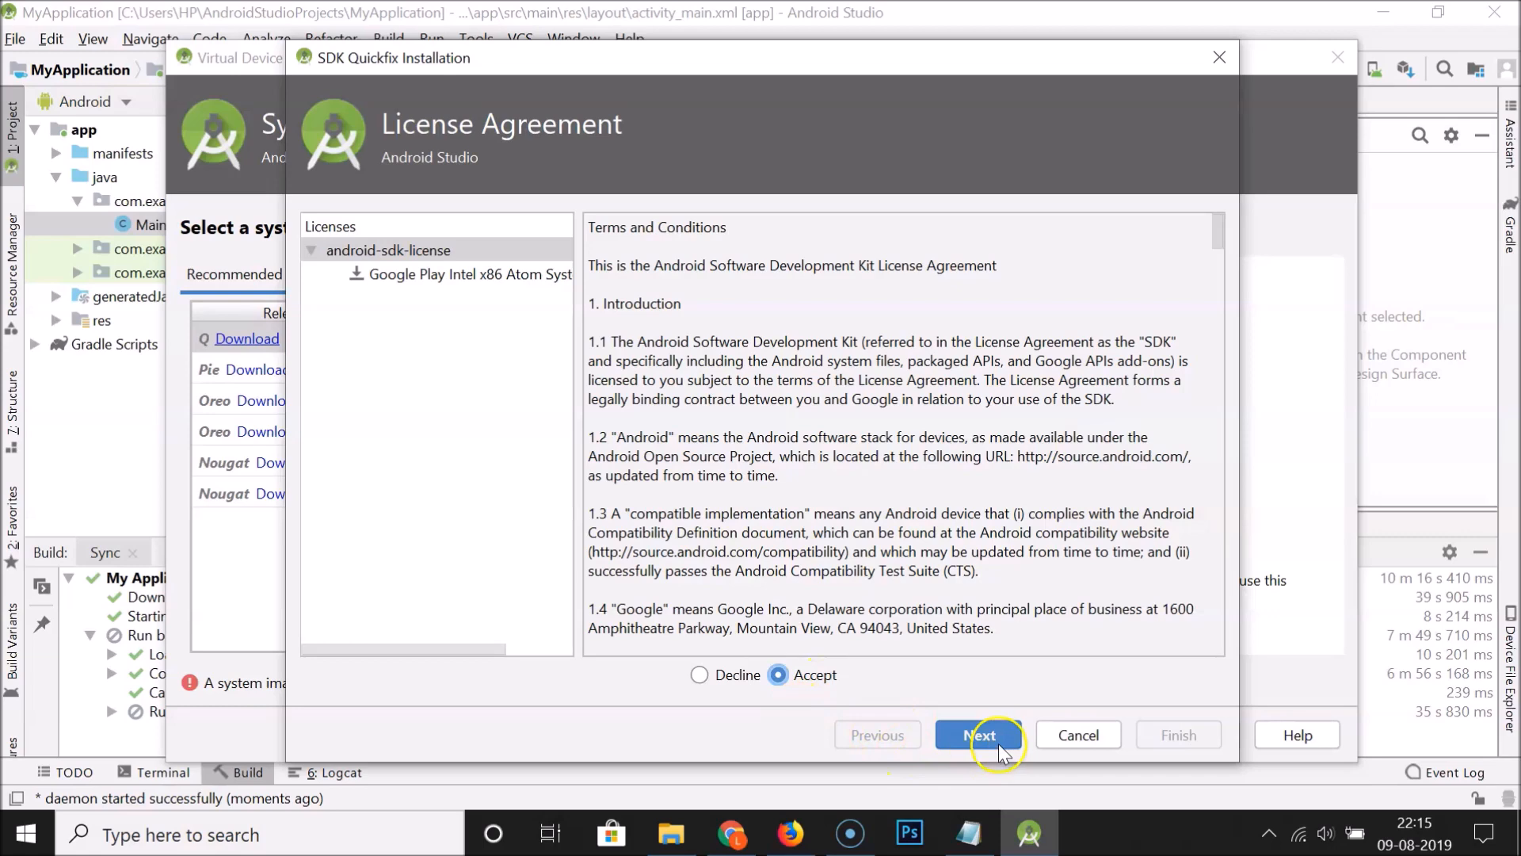
pyautogui.click(979, 737)
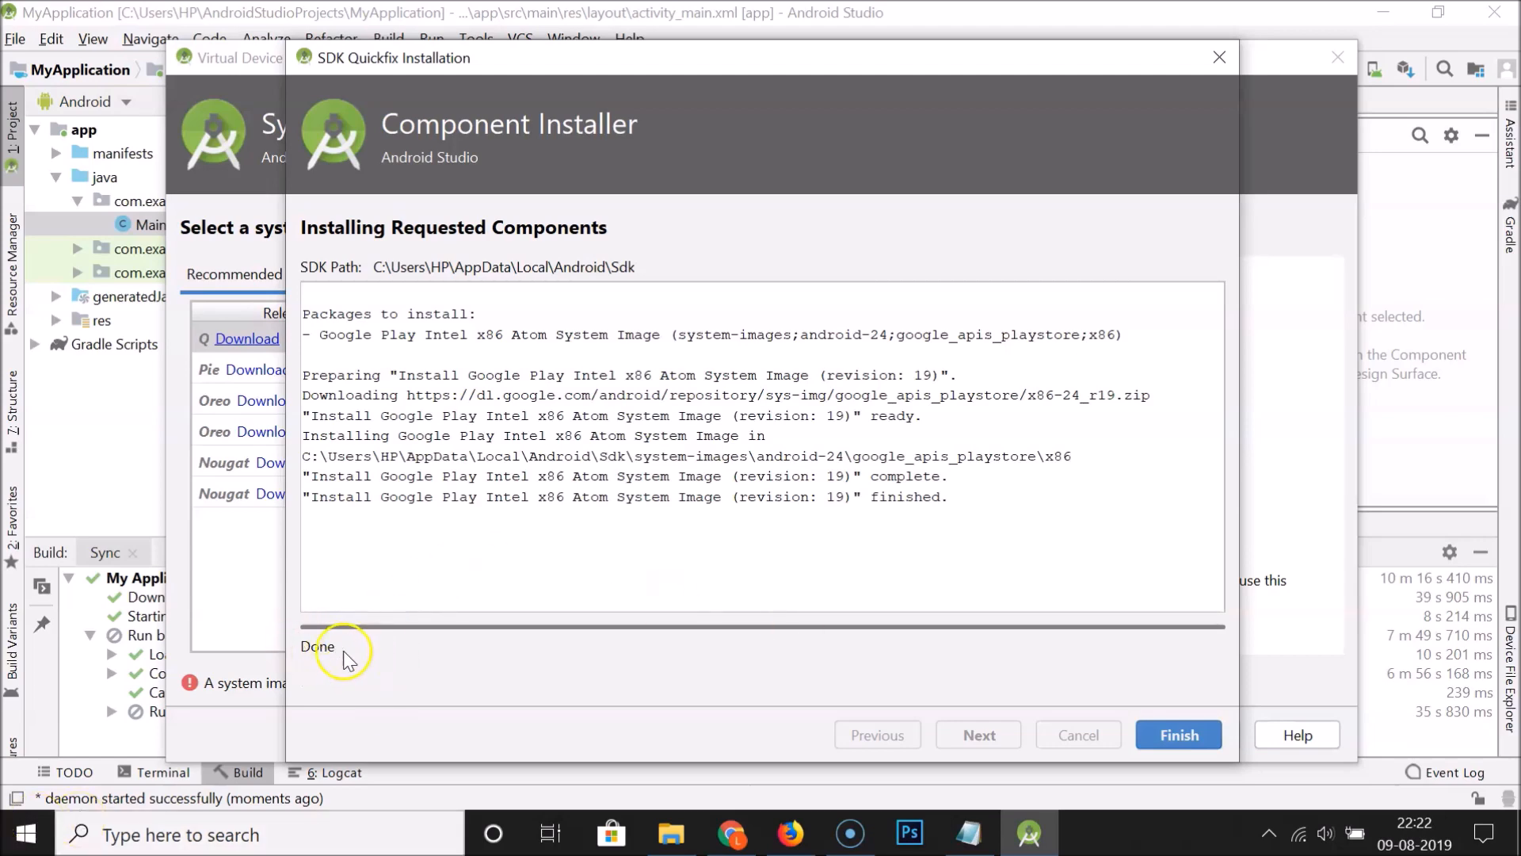
pyautogui.click(1195, 734)
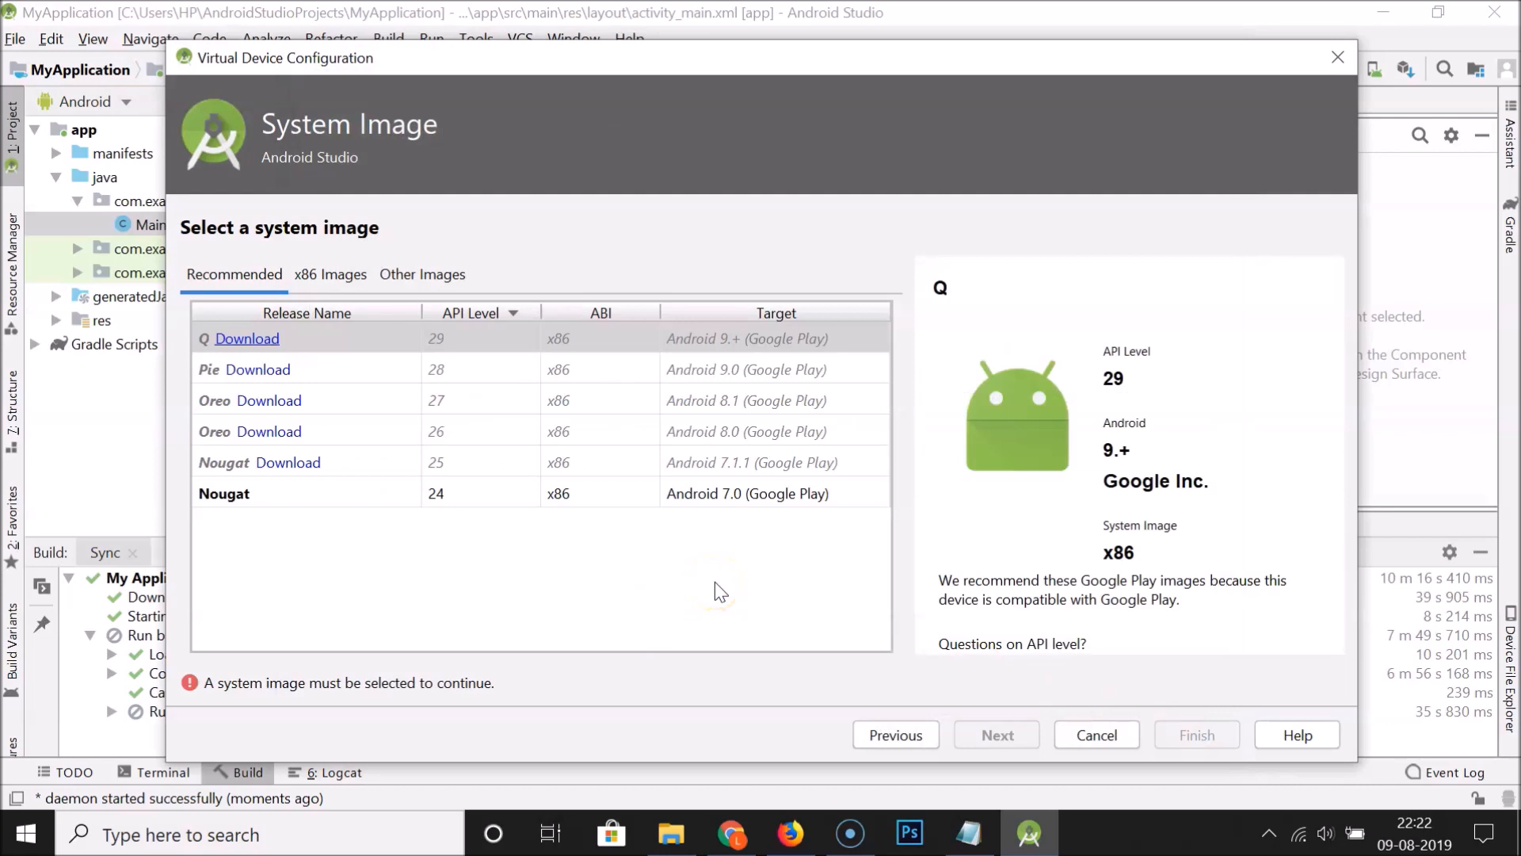
# - Select the Nougat API 24 system image and create the virtual device with the name Nexus 5X API 24 in portrait orientation
pyautogui.click(330, 497)
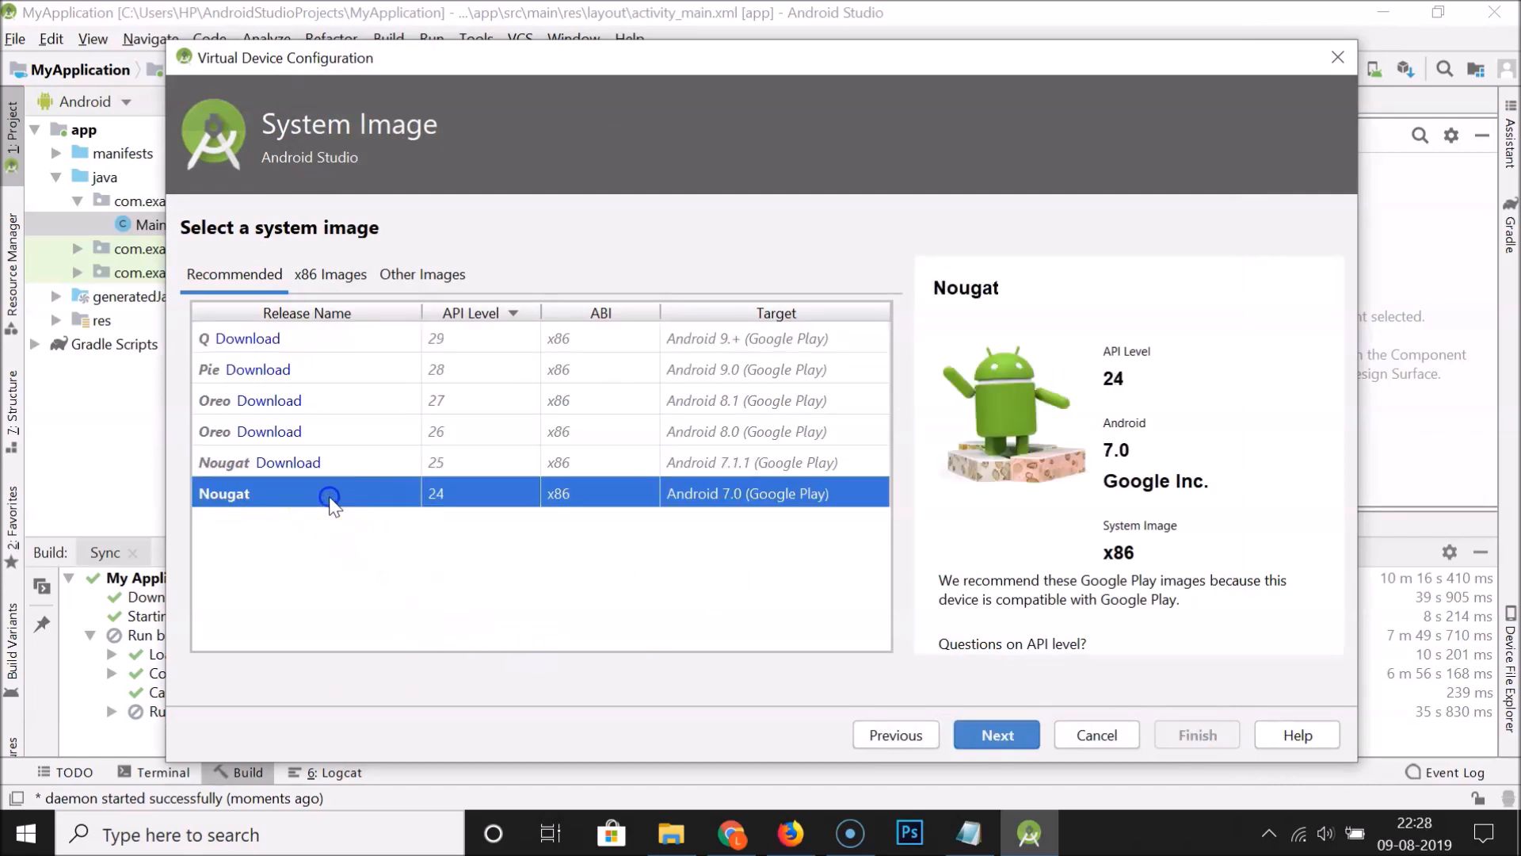
pyautogui.click(999, 735)
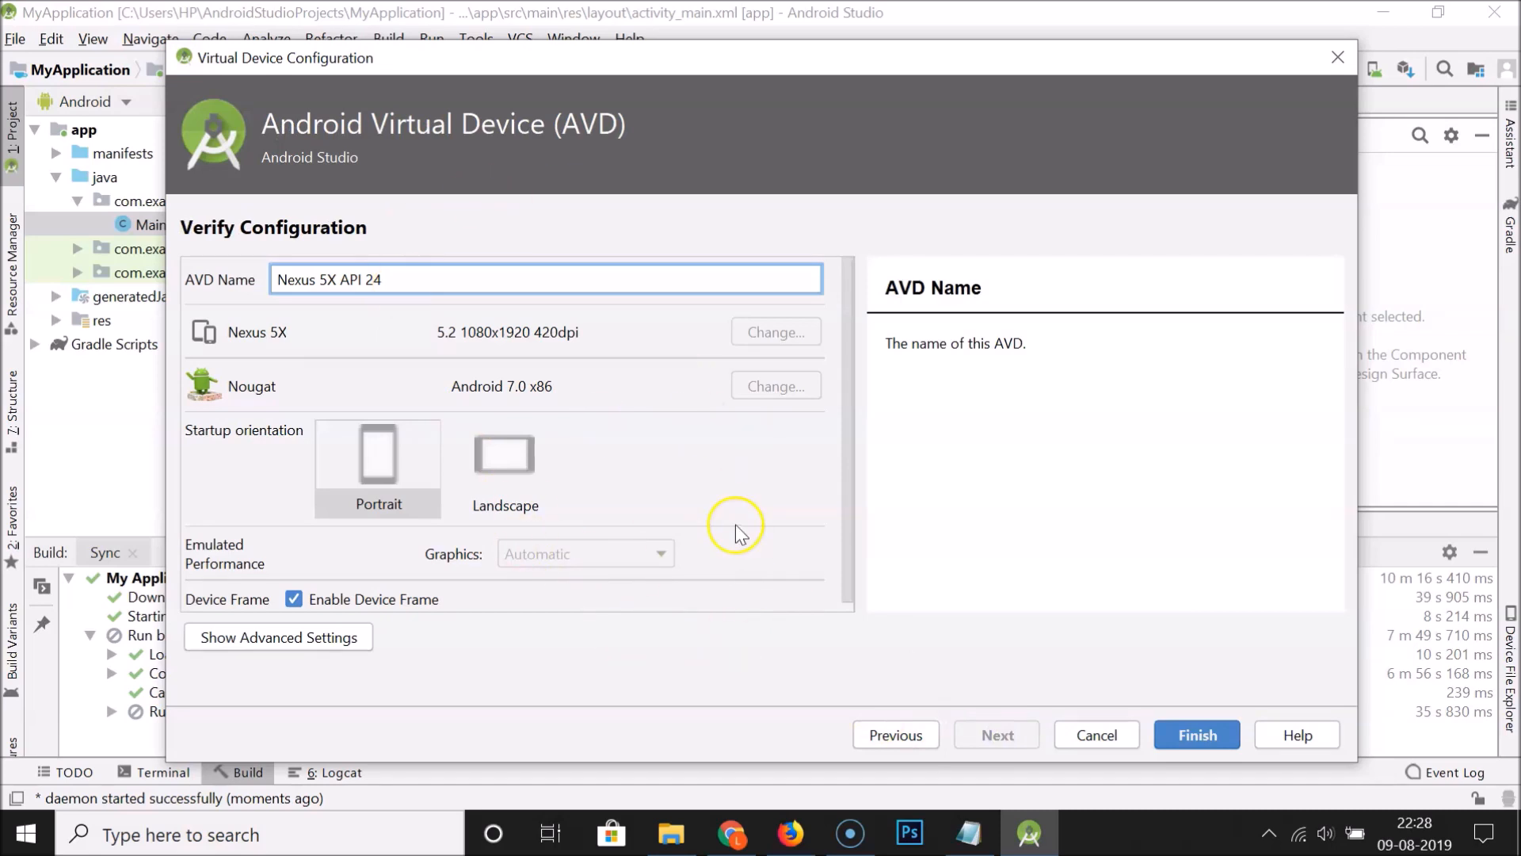
pyautogui.click(1198, 735)
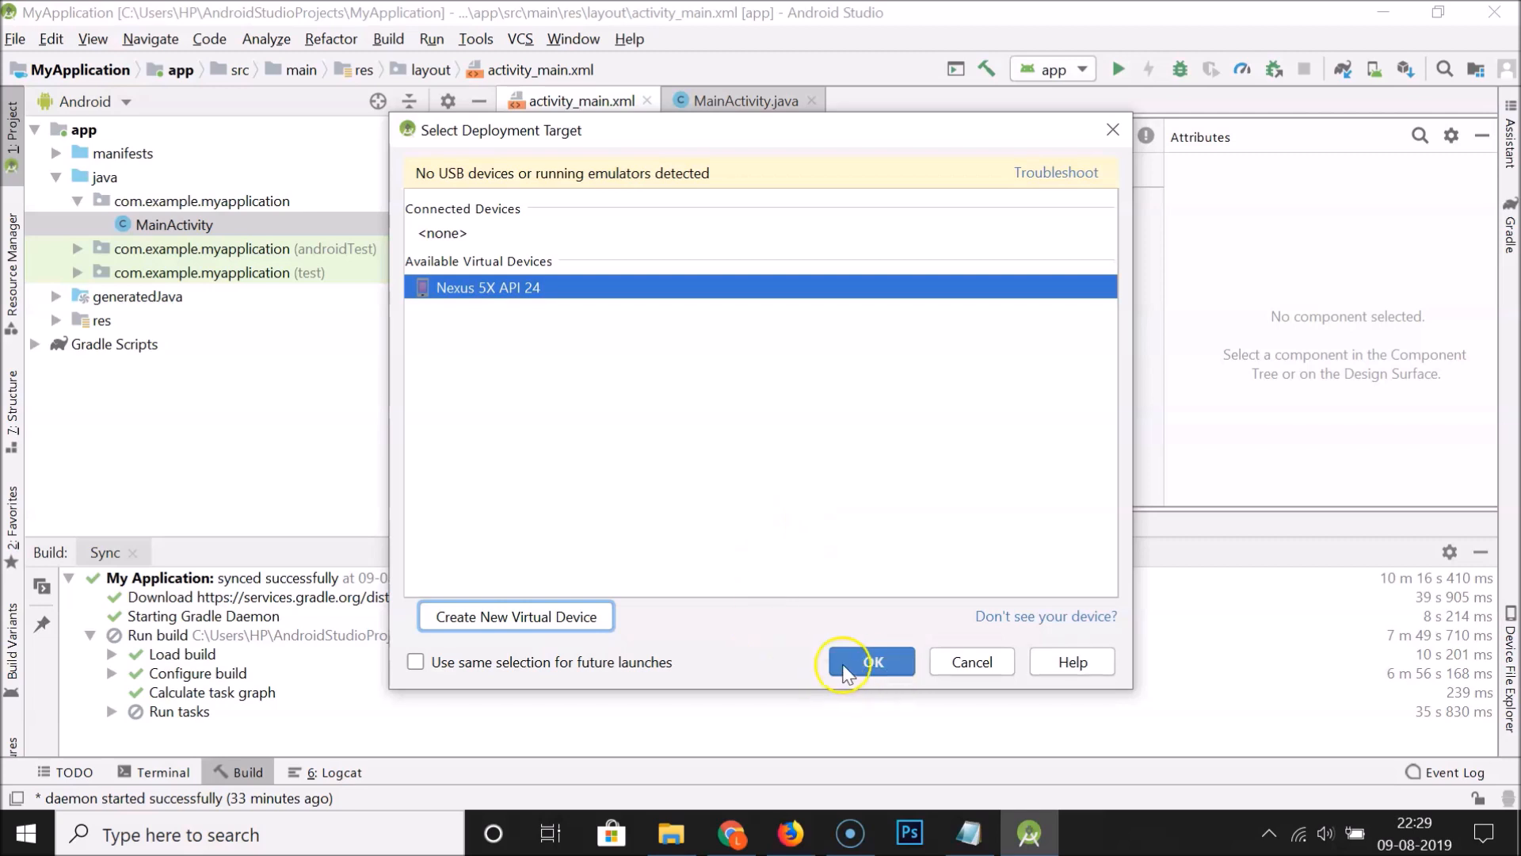
# - Deploy the app to the Nexus 5X API 24 virtual device, installing the Android 7.0 (Nougat) platform required for Instant Run
pyautogui.click(870, 664)
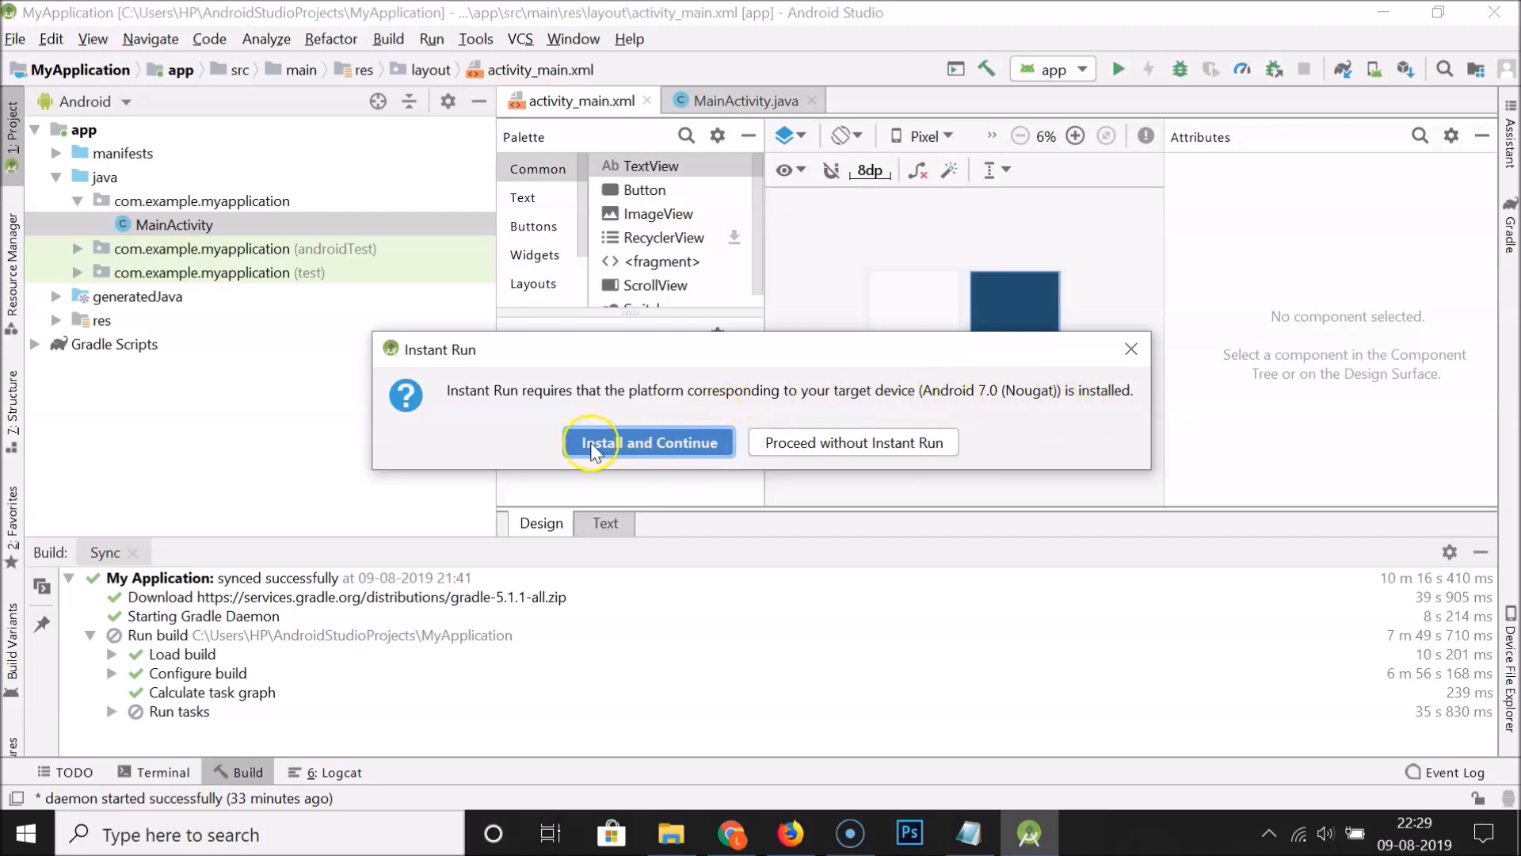
pyautogui.click(672, 444)
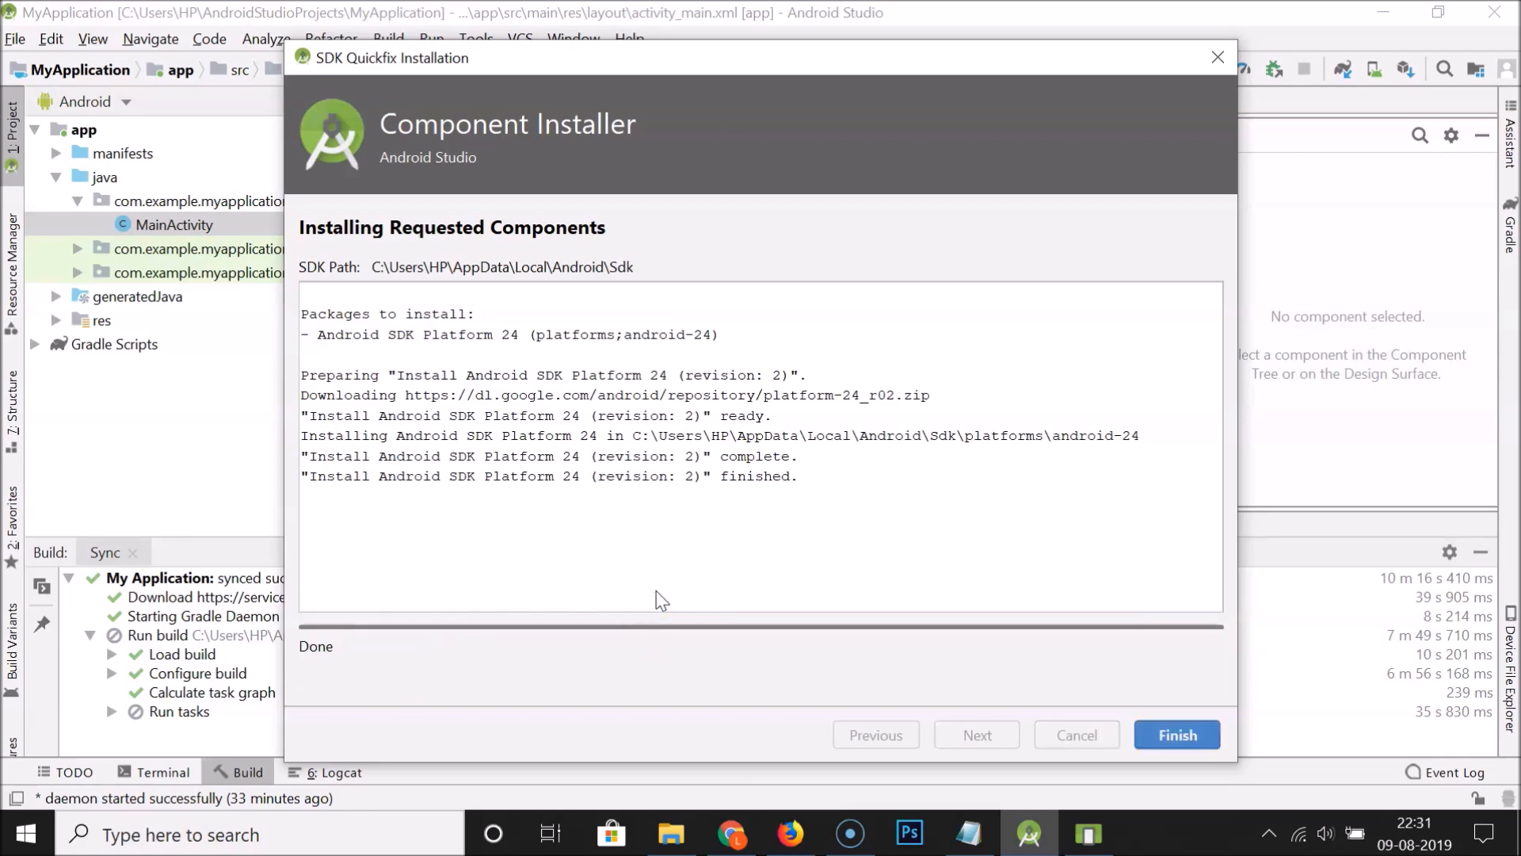
pyautogui.click(1171, 732)
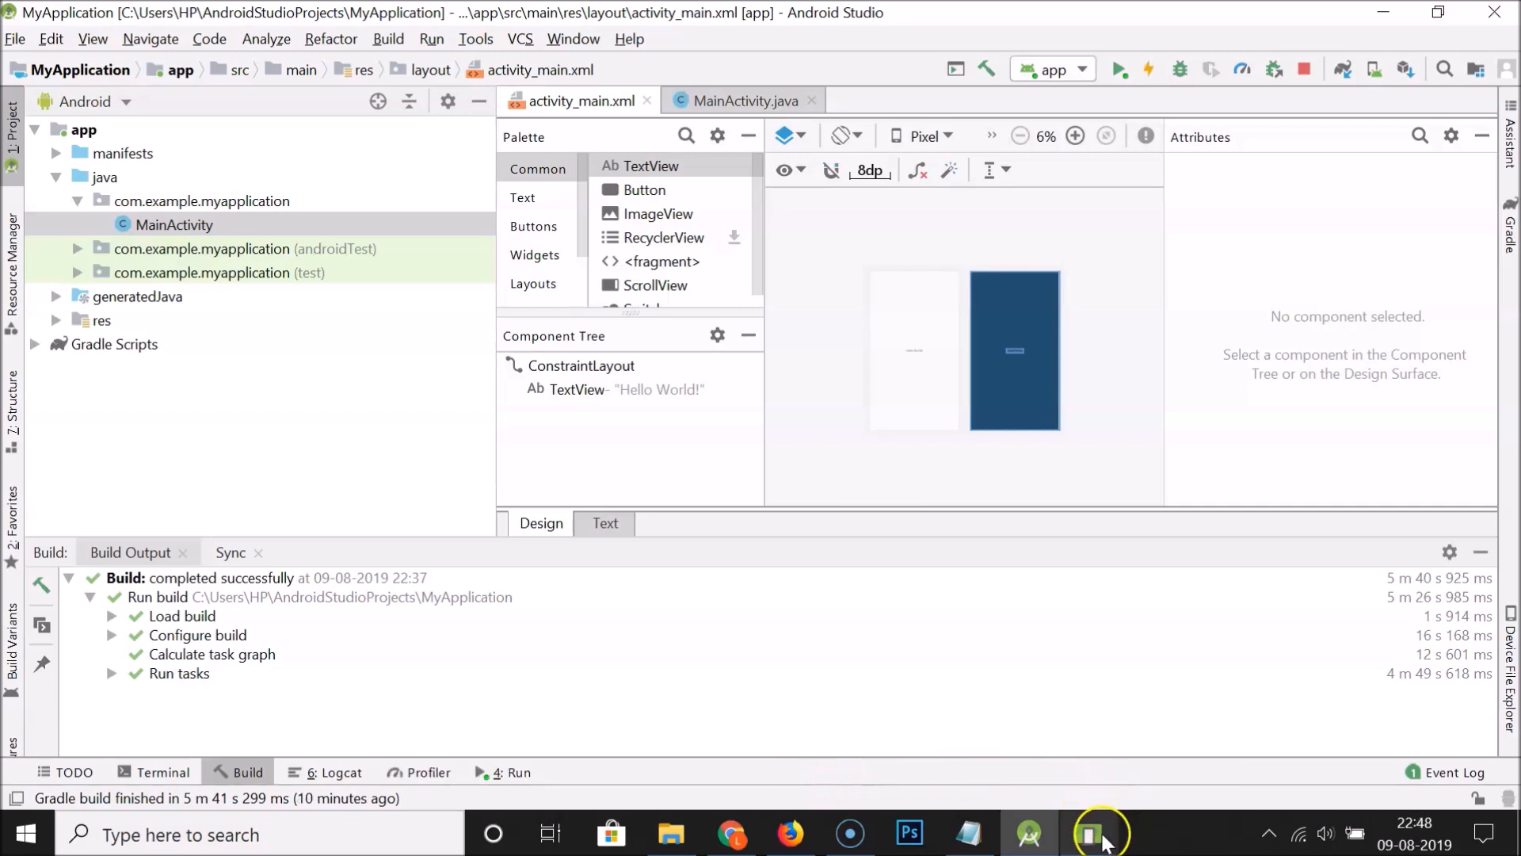
# - View the running My Application in the emulator window and switch to the untitled note in Notepad
pyautogui.click(1092, 831)
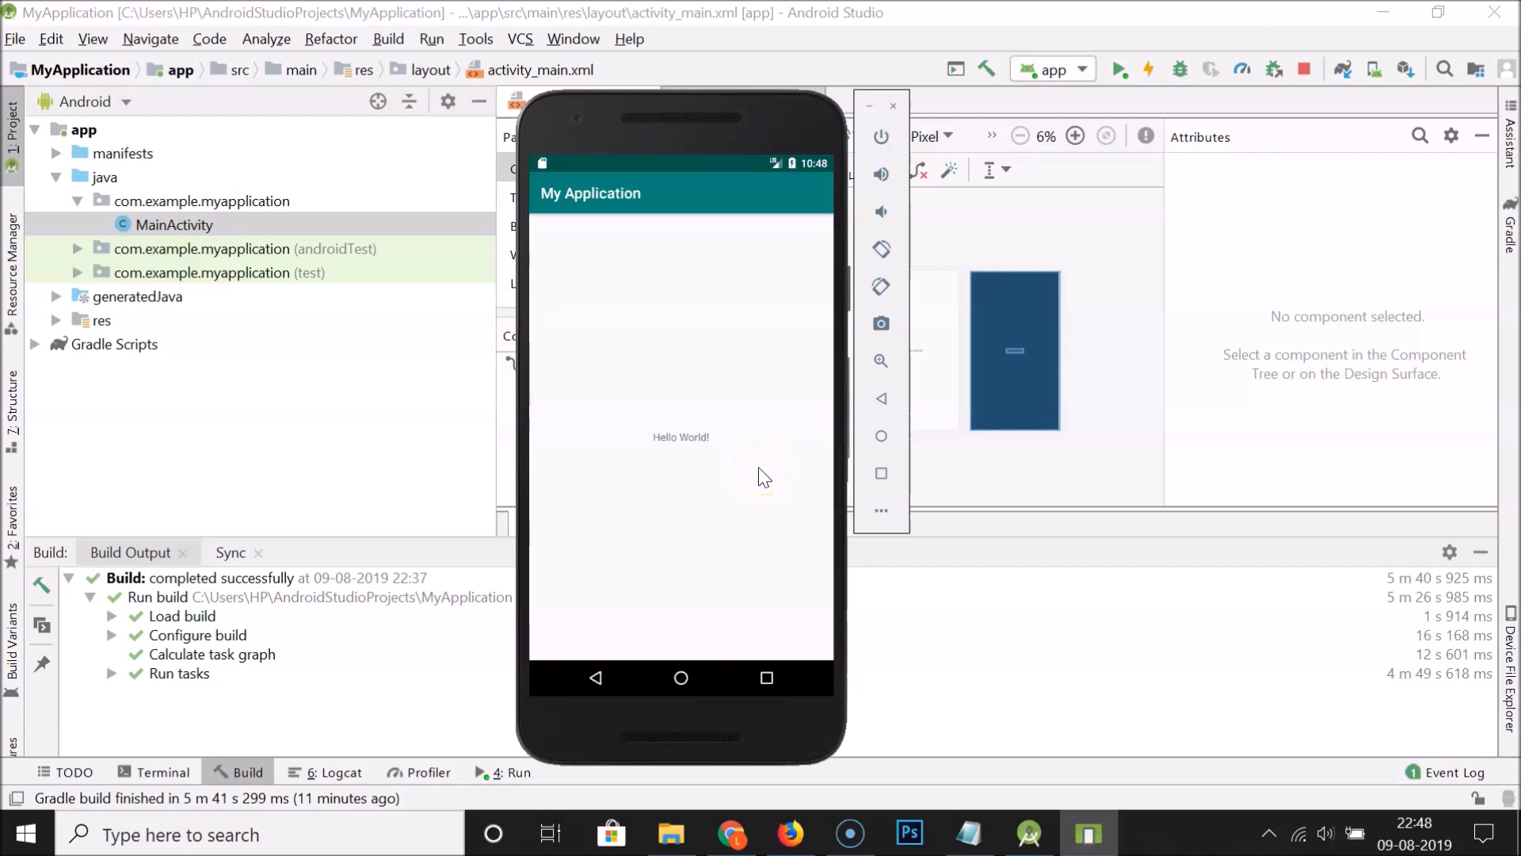
pyautogui.click(981, 832)
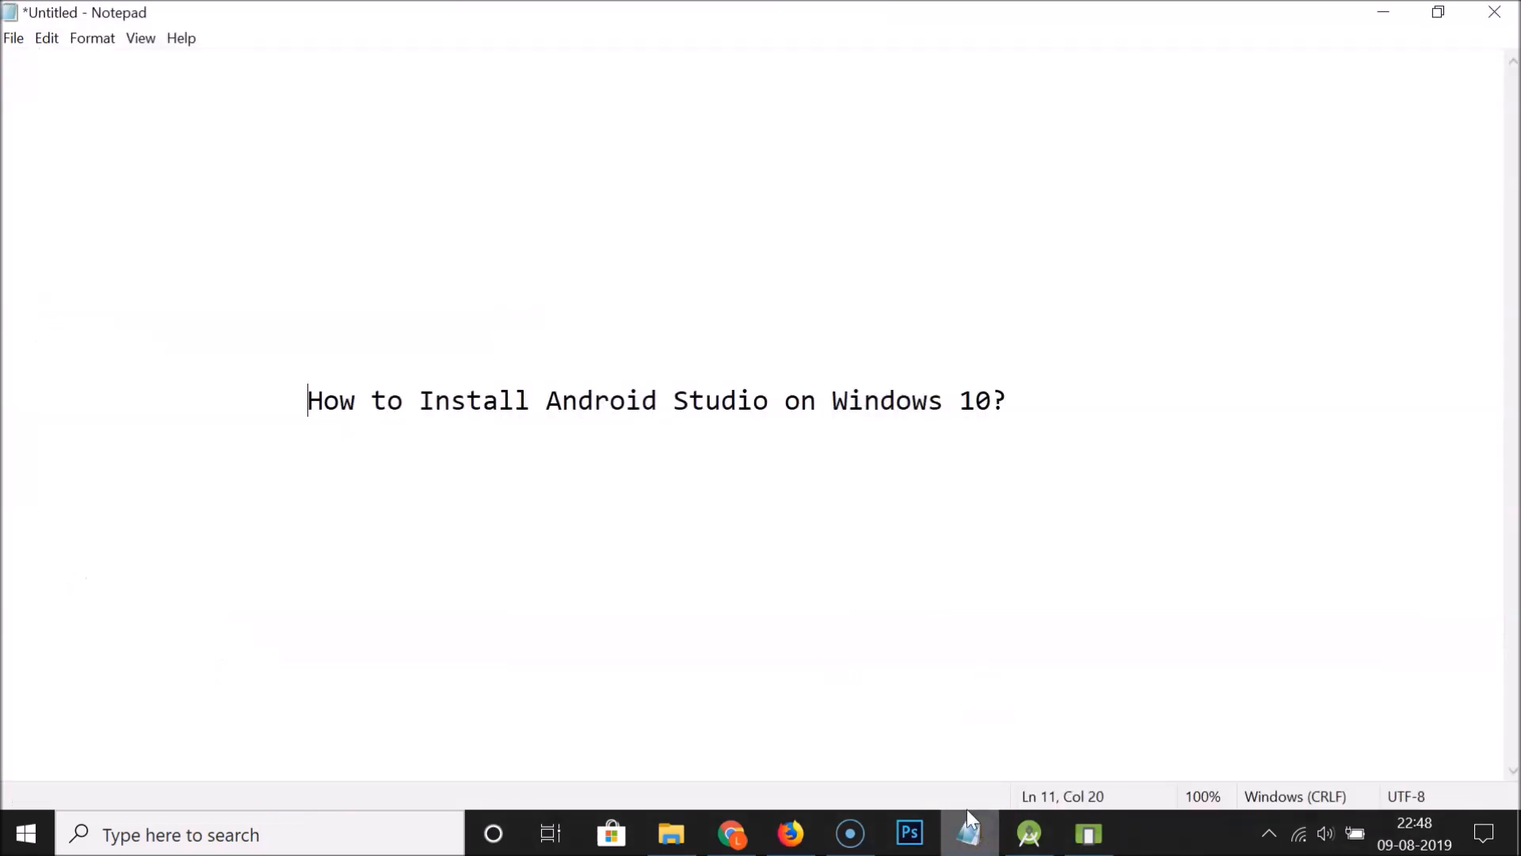